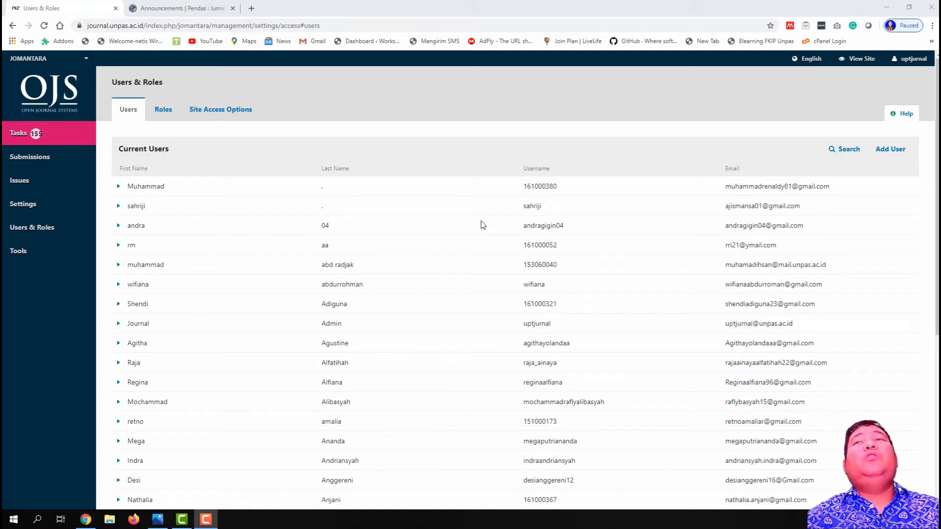
Step: Reload the journal's Current Users list and look over the users and the journal switcher
{"action": "mouse_move", "coordinate": [907, 70]}
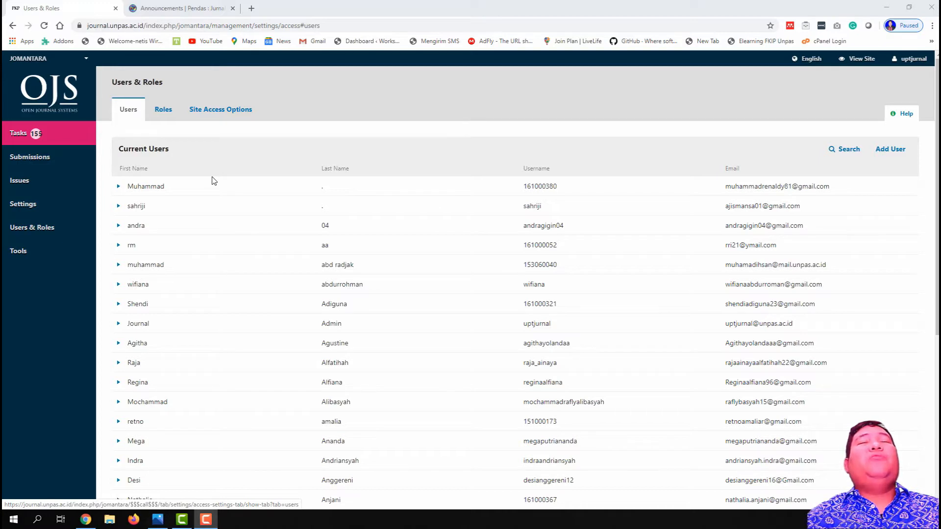
{"action": "mouse_move", "coordinate": [55, 241]}
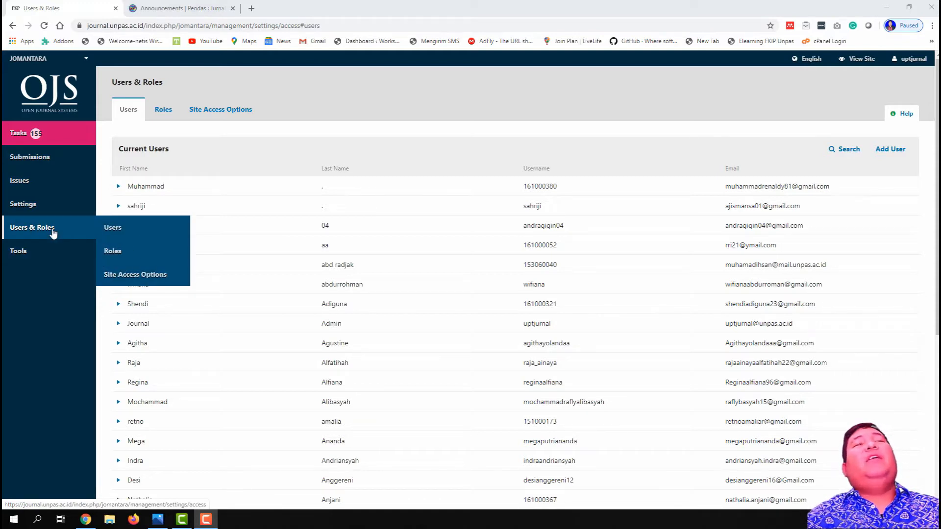
{"action": "left_click", "coordinate": [121, 233]}
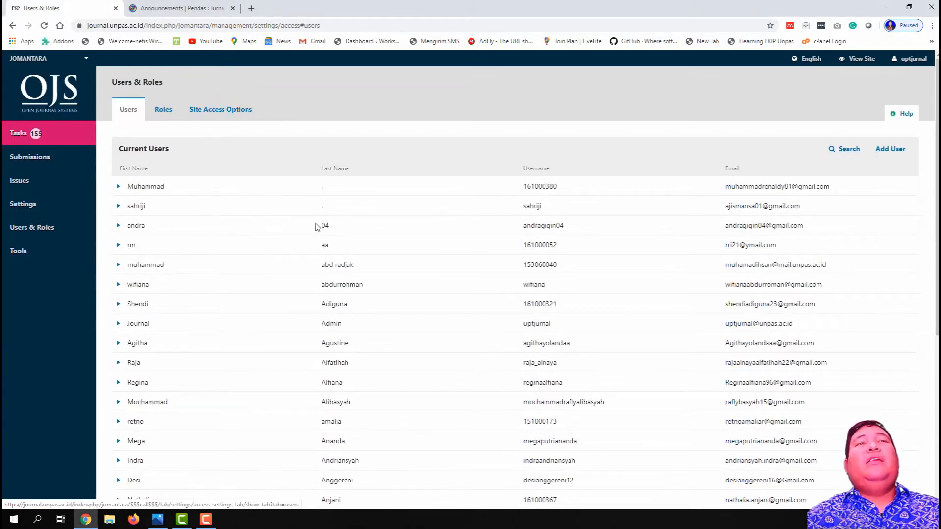
{"action": "scroll", "coordinate": [346, 218], "scroll_direction": "down", "scroll_amount": 5}
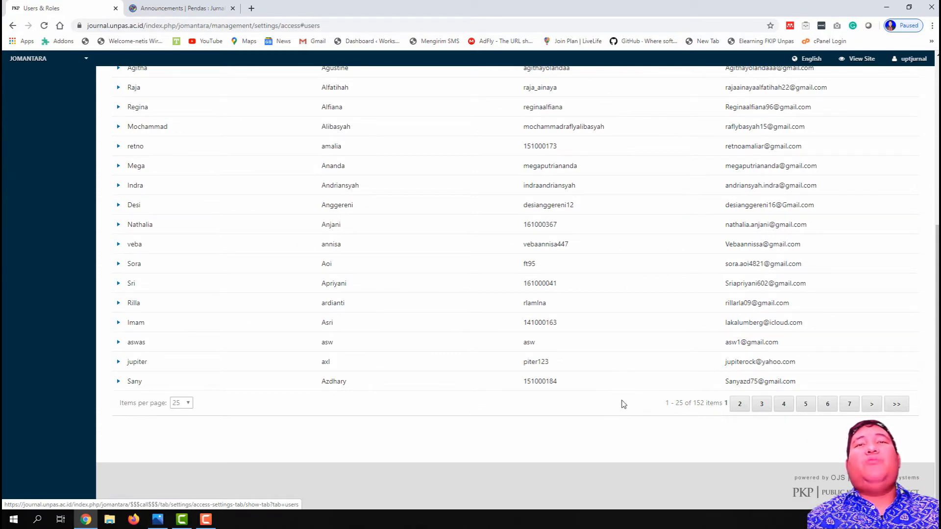
{"action": "scroll", "coordinate": [620, 403], "scroll_direction": "up", "scroll_amount": 5}
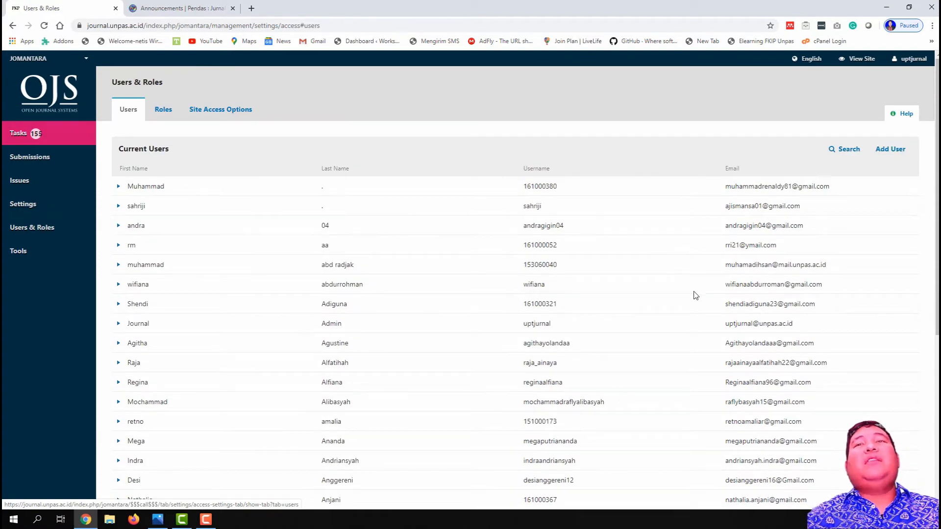
{"action": "scroll", "coordinate": [694, 313], "scroll_direction": "down", "scroll_amount": 5}
{"action": "scroll", "coordinate": [694, 387], "scroll_direction": "up", "scroll_amount": 5}
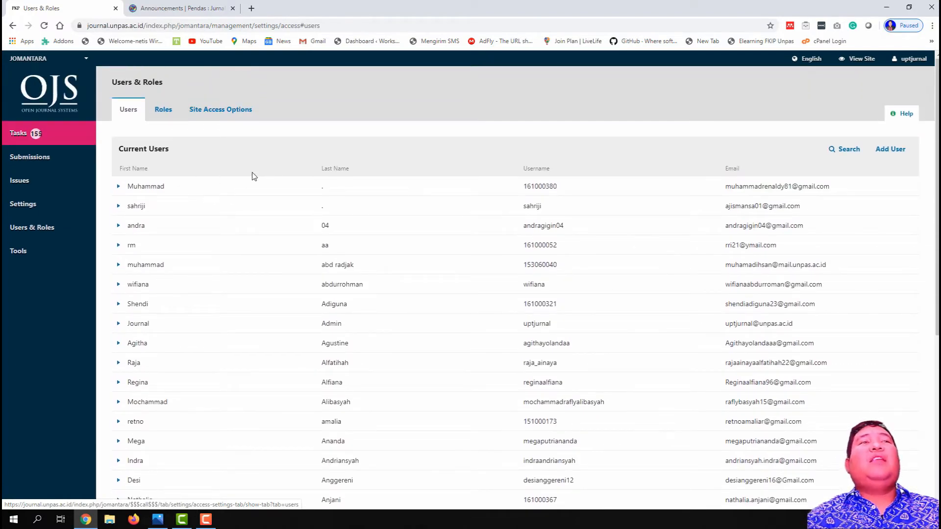
{"action": "left_click", "coordinate": [36, 58]}
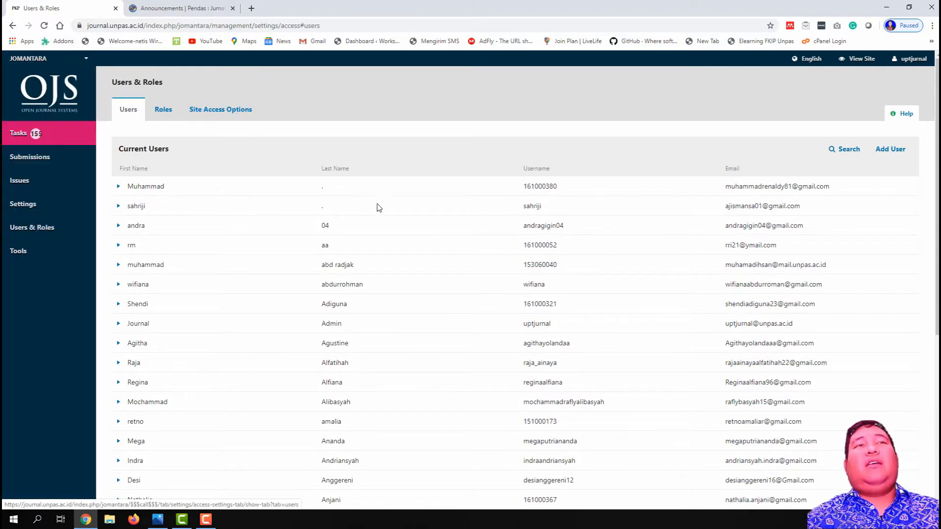
{"action": "scroll", "coordinate": [396, 287], "scroll_direction": "down", "scroll_amount": 5}
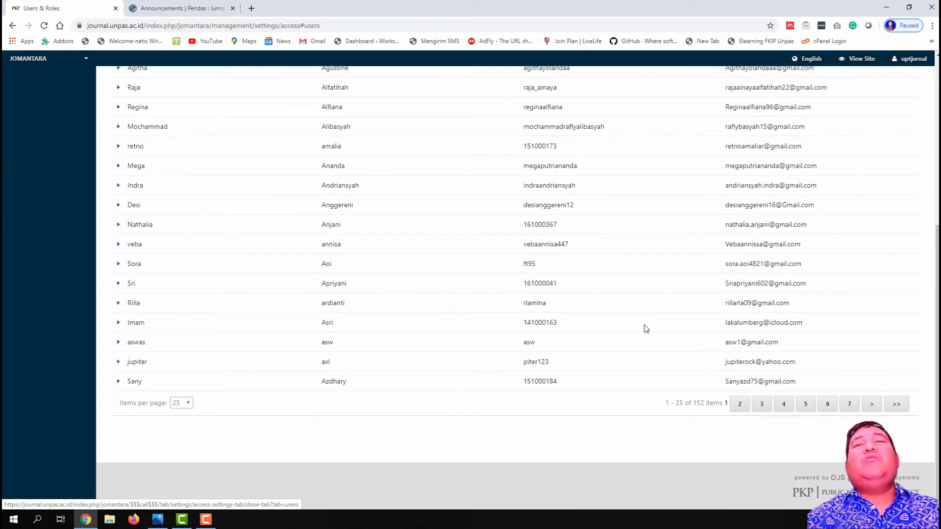
{"action": "scroll", "coordinate": [610, 312], "scroll_direction": "up", "scroll_amount": 5}
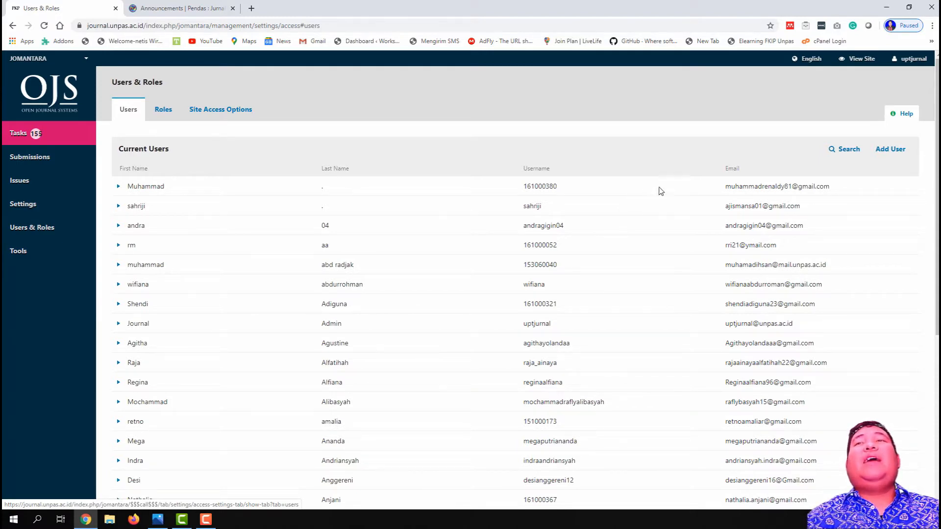
Step: Filter users by the manager role, with 'Include users with no roles' off, leaving 4 users
{"action": "left_click", "coordinate": [845, 152]}
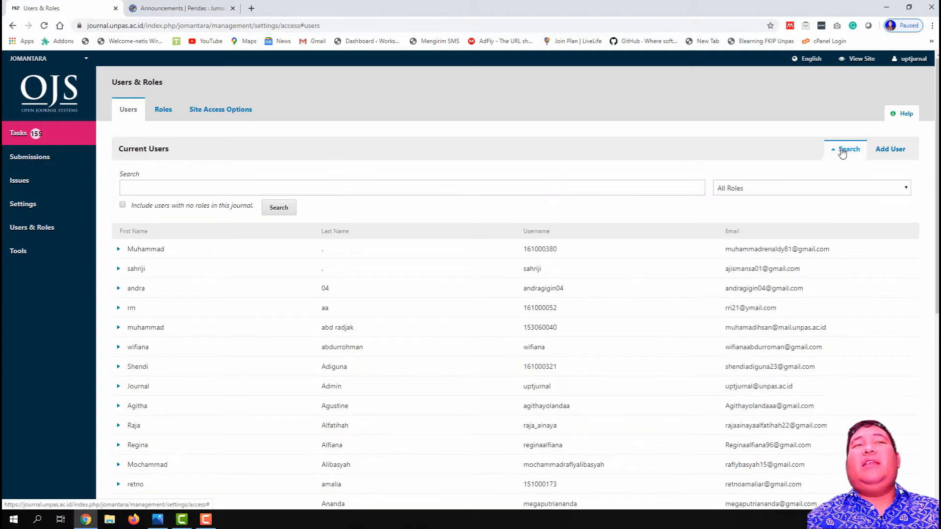
{"action": "left_click", "coordinate": [780, 192]}
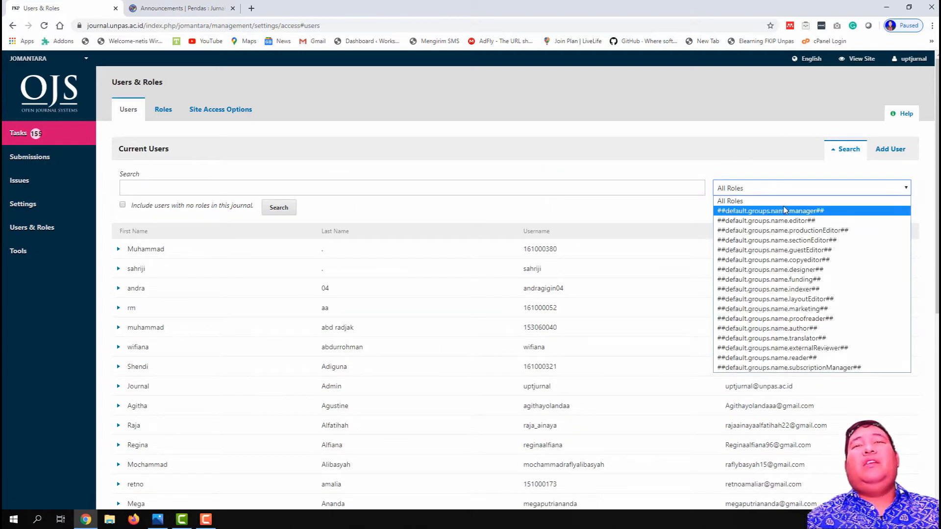
{"action": "left_click", "coordinate": [784, 210]}
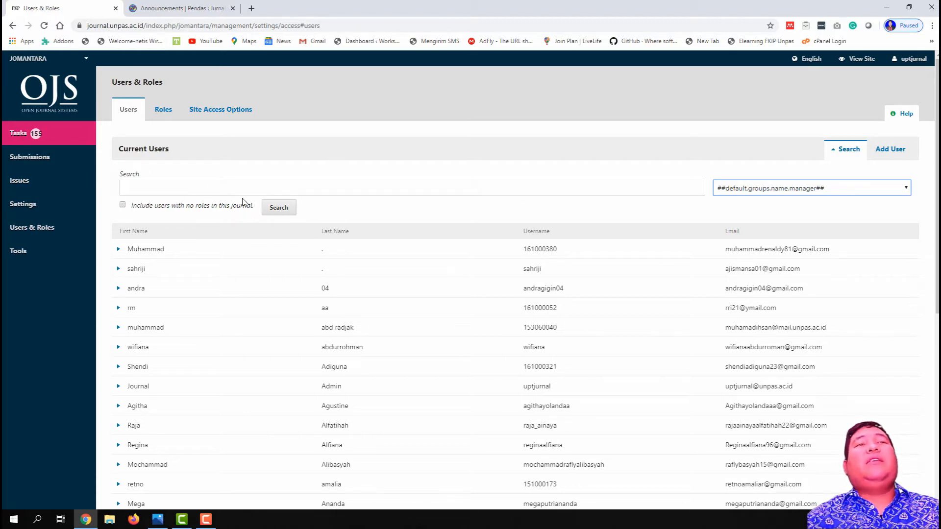
{"action": "left_click", "coordinate": [124, 205]}
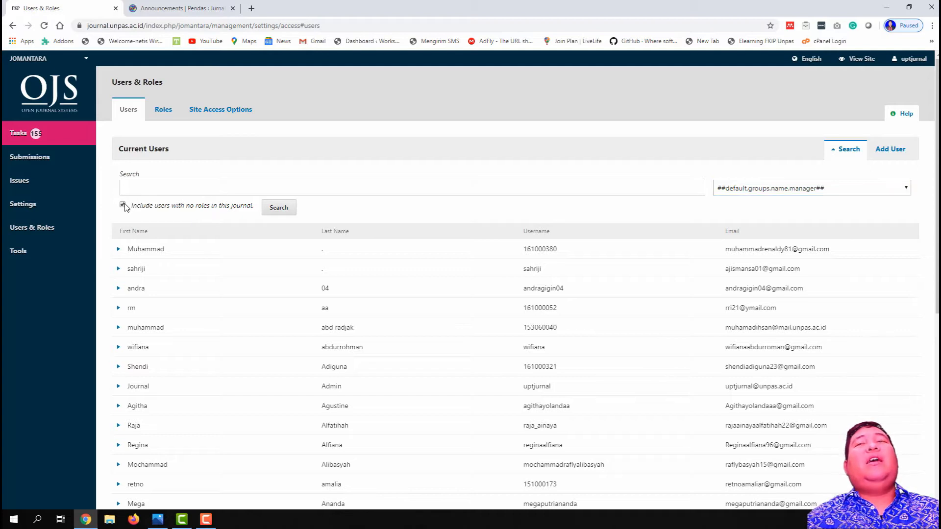
{"action": "left_click", "coordinate": [123, 205]}
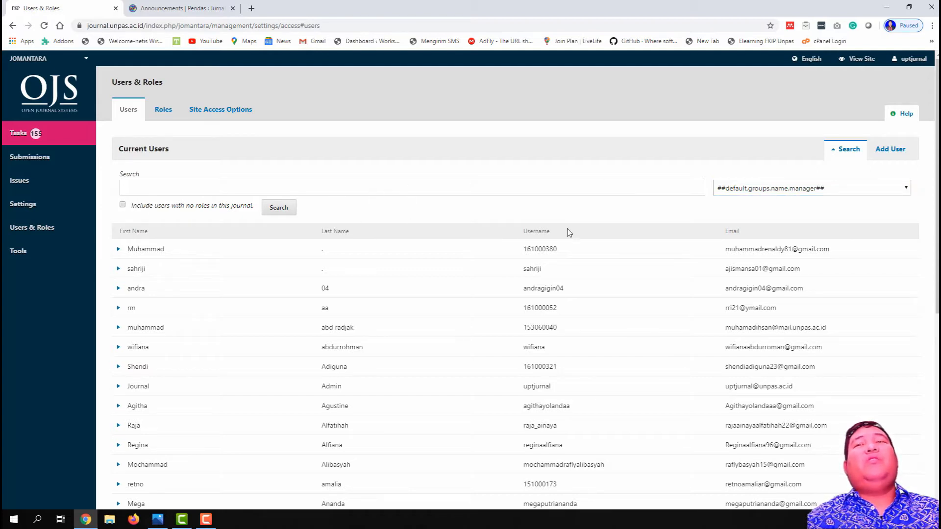
{"action": "left_click", "coordinate": [188, 210]}
{"action": "left_click", "coordinate": [276, 208]}
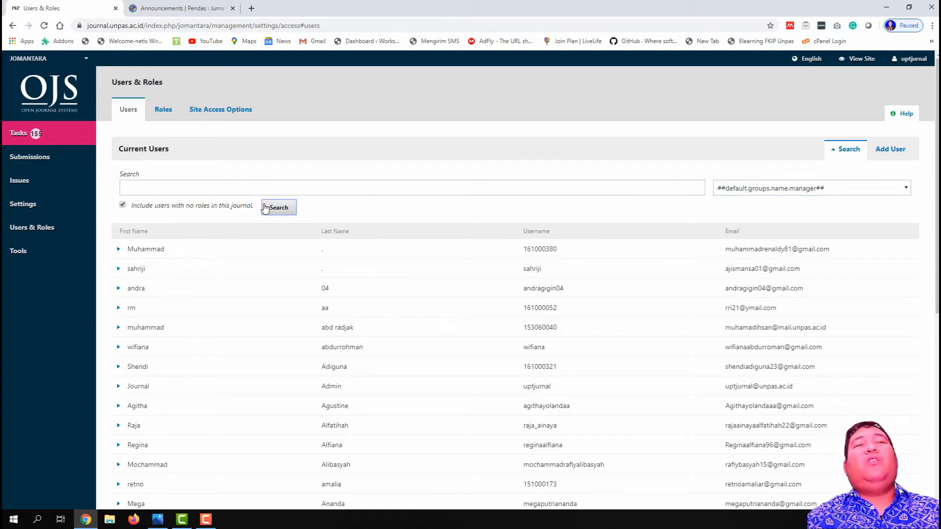
{"action": "left_click", "coordinate": [133, 206]}
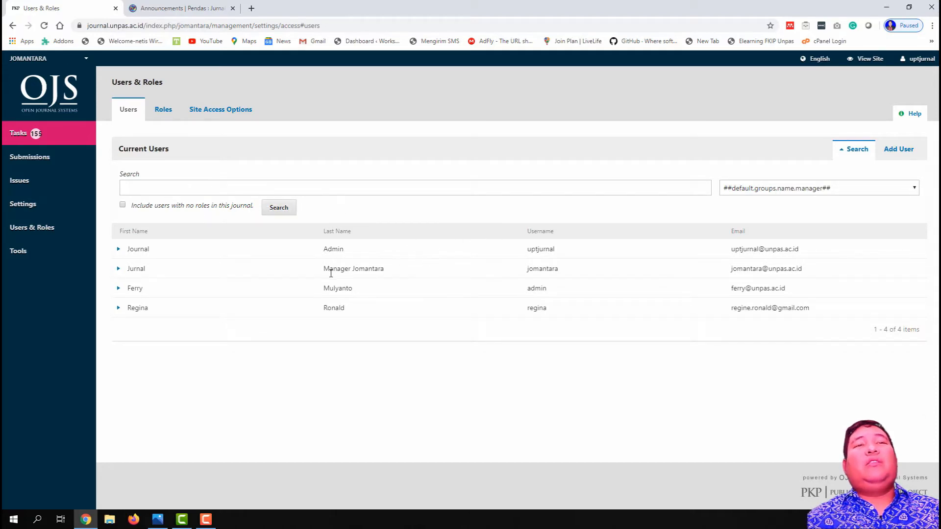
{"action": "left_click", "coordinate": [278, 209]}
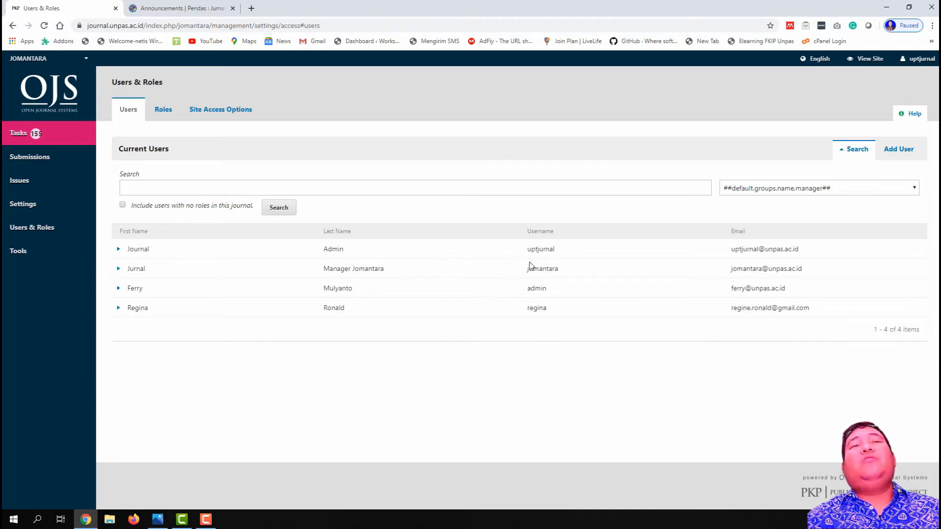
Step: Search for users with the editor role, which returns nobody
{"action": "left_click", "coordinate": [844, 192]}
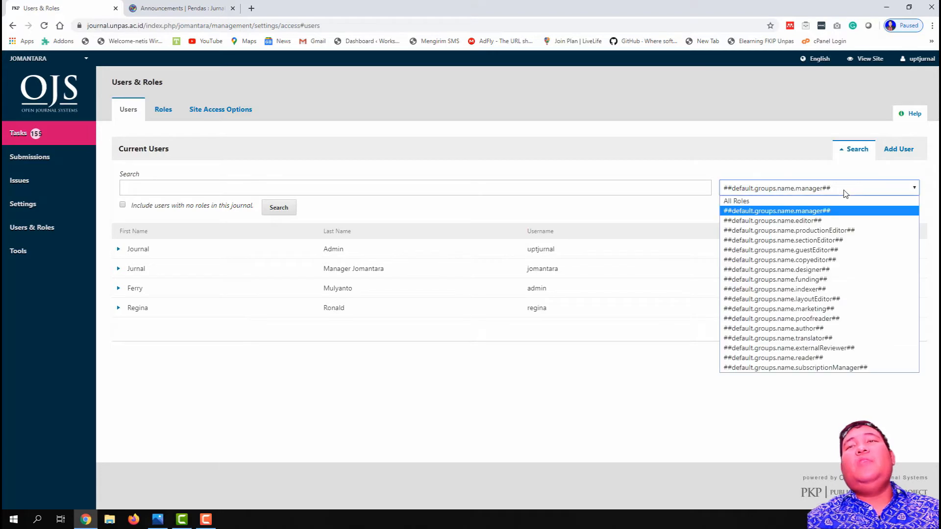
{"action": "left_click", "coordinate": [839, 219]}
{"action": "left_click", "coordinate": [277, 210]}
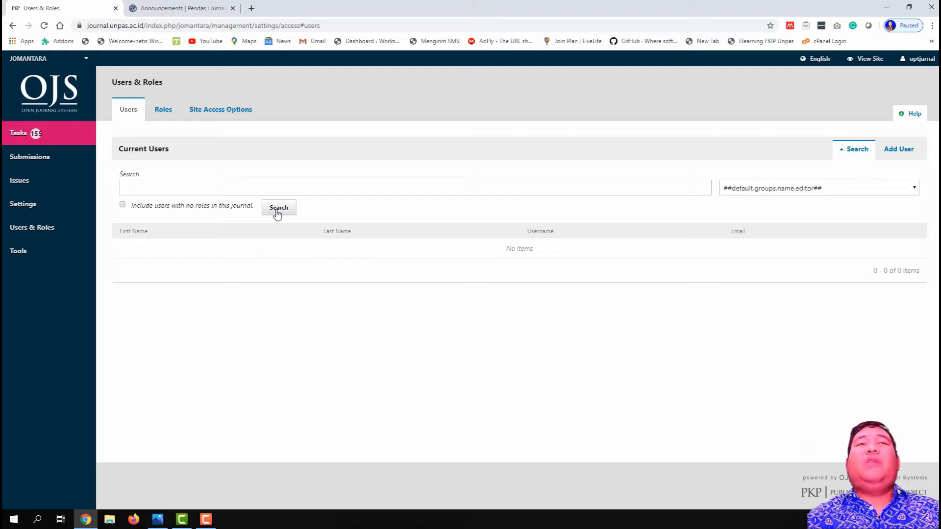
Step: Search for users with the externalReviewer role instead, listing the reviewer accounts
{"action": "left_click", "coordinate": [842, 194]}
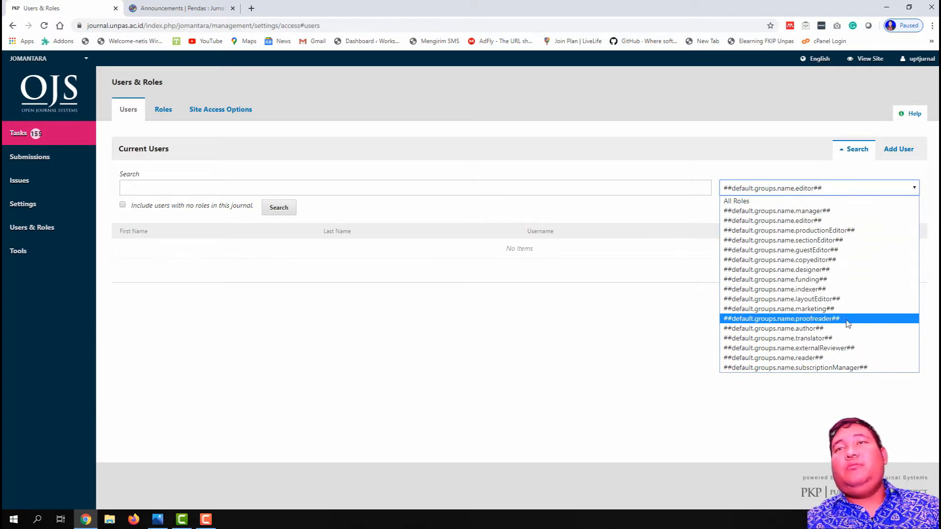
{"action": "left_click", "coordinate": [857, 349]}
{"action": "left_click", "coordinate": [281, 208]}
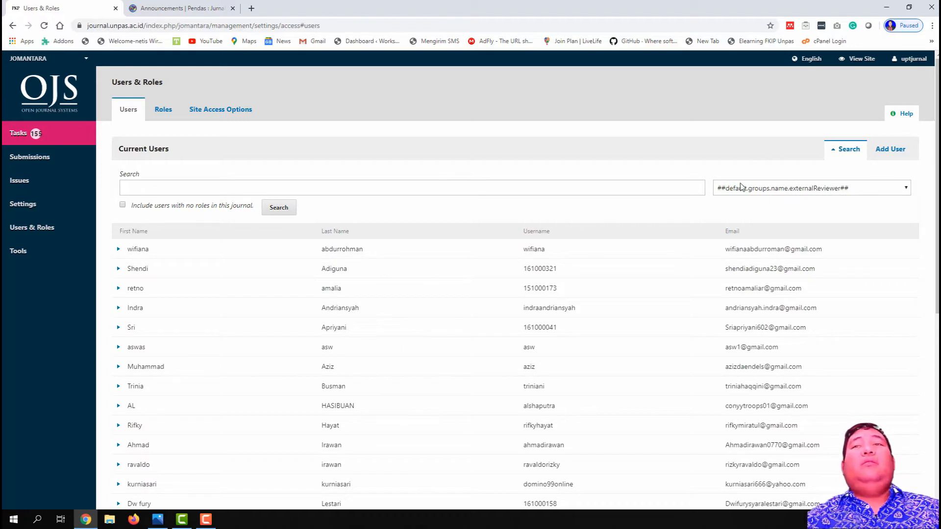
Step: Rerun the user search filtered to the externalReviewer role and scan the results
{"action": "left_click", "coordinate": [788, 190]}
{"action": "left_click", "coordinate": [786, 349]}
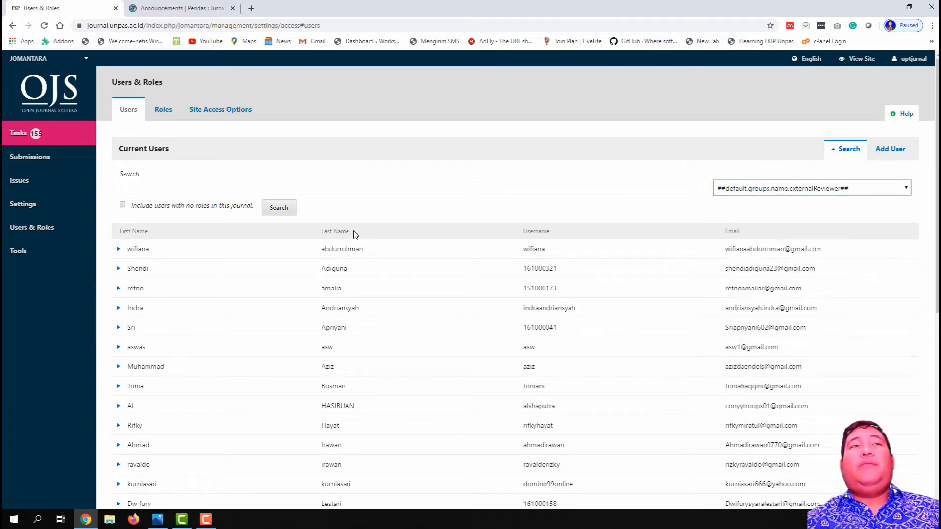
{"action": "left_click", "coordinate": [277, 208]}
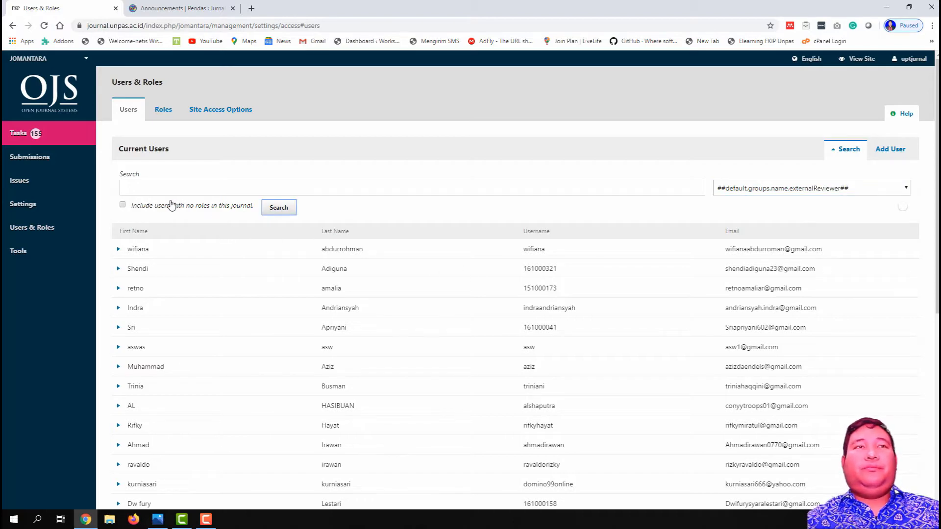
{"action": "scroll", "coordinate": [363, 325], "scroll_direction": "down", "scroll_amount": 7}
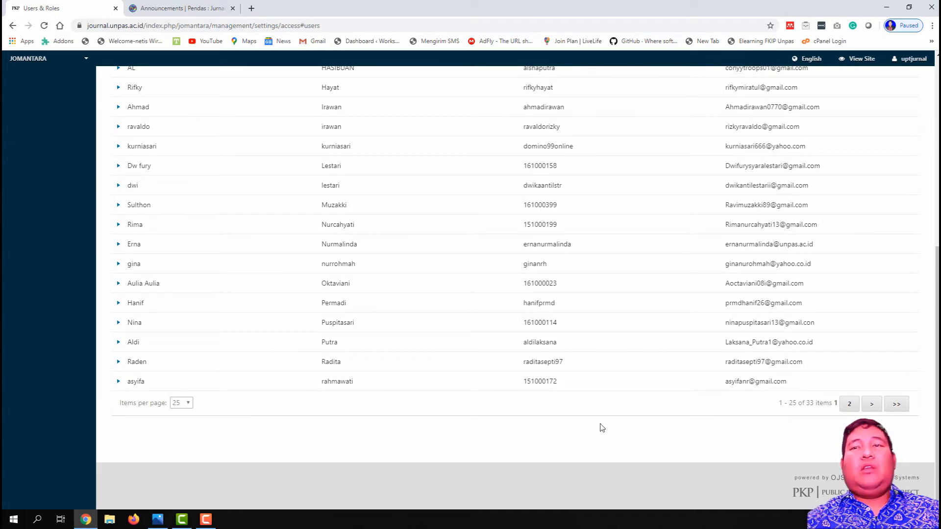
{"action": "scroll", "coordinate": [290, 329], "scroll_direction": "up", "scroll_amount": 7}
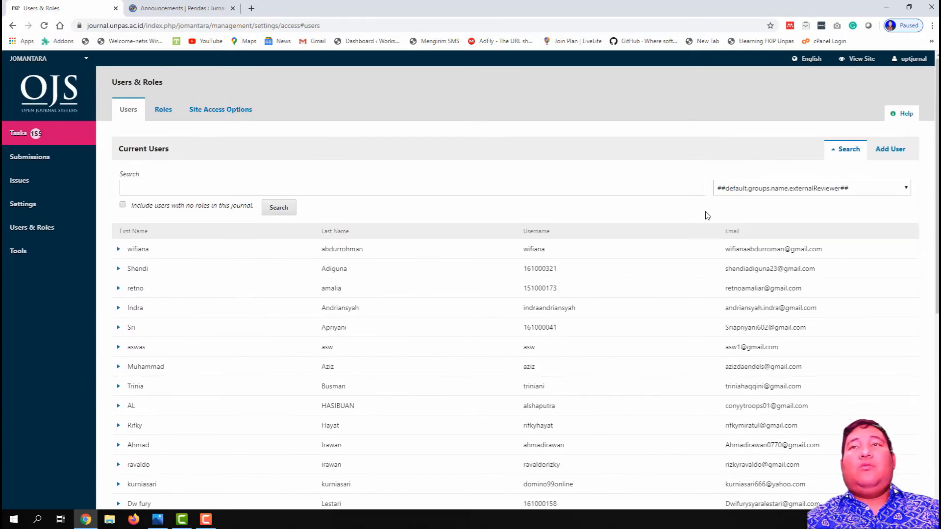
Step: Repeat the externalReviewer search with 'Include users with no roles' toggled on and off
{"action": "left_click", "coordinate": [761, 192]}
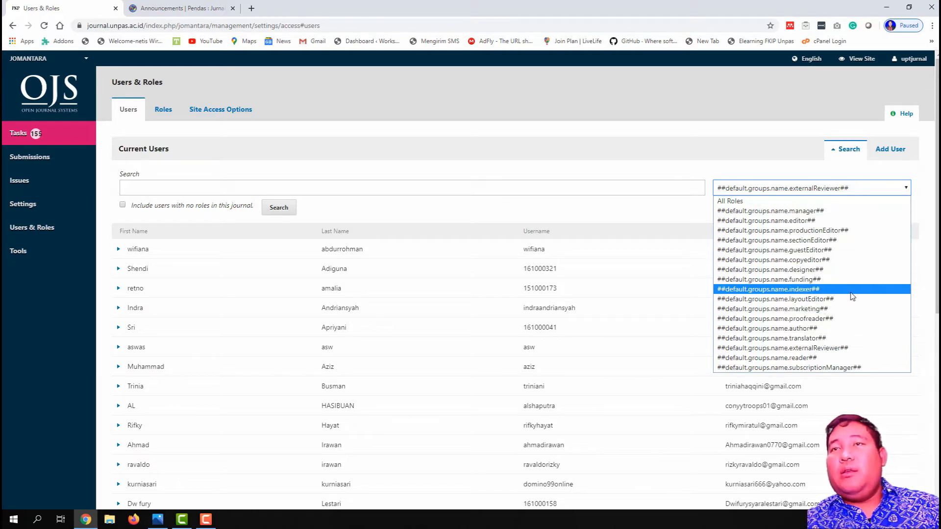
{"action": "left_click", "coordinate": [850, 348]}
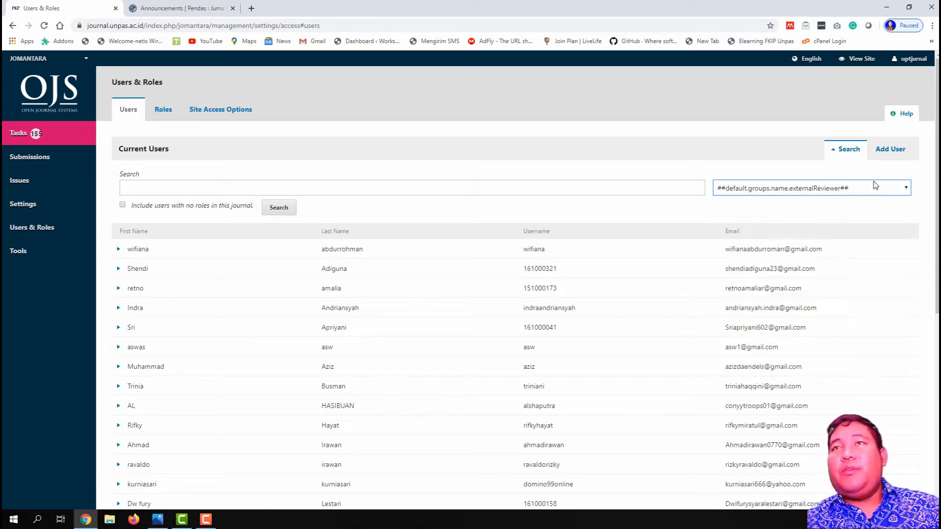
{"action": "left_click", "coordinate": [279, 209]}
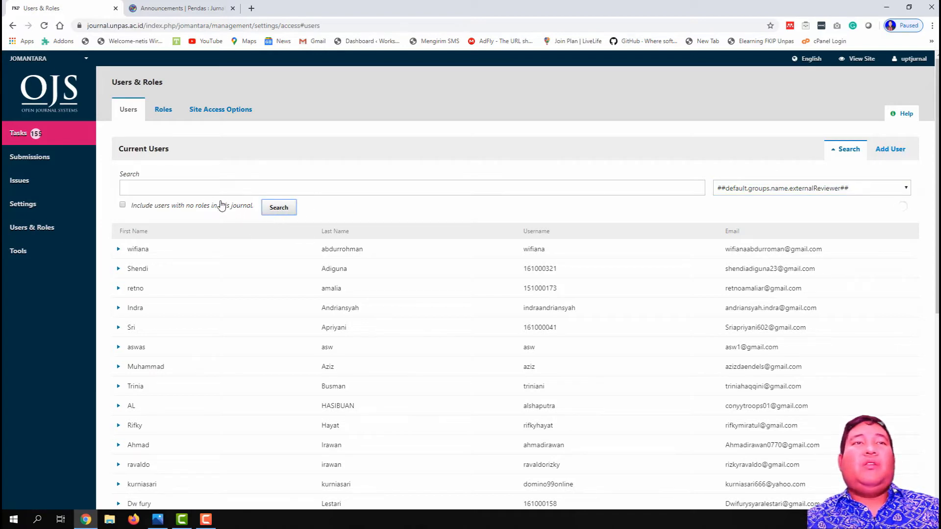
{"action": "left_click", "coordinate": [204, 206]}
{"action": "left_click", "coordinate": [275, 211]}
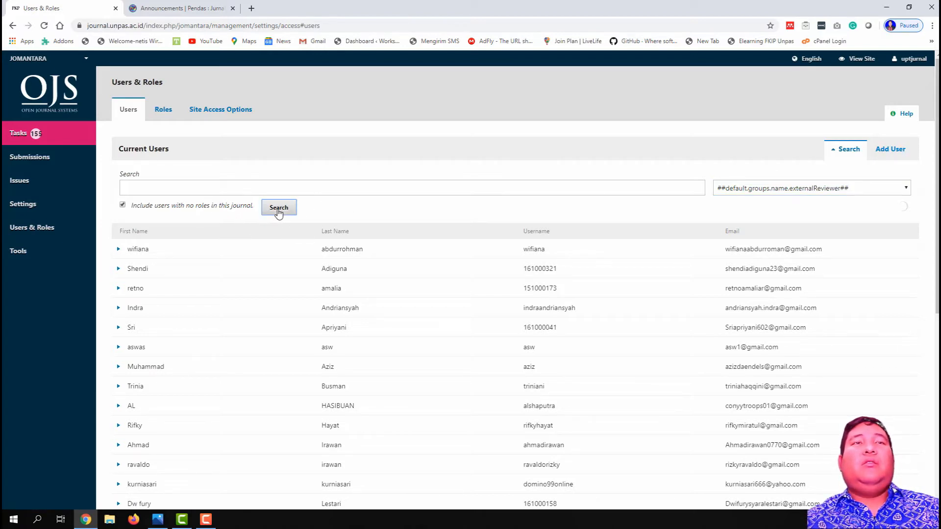
{"action": "left_click", "coordinate": [225, 206]}
{"action": "left_click", "coordinate": [280, 212]}
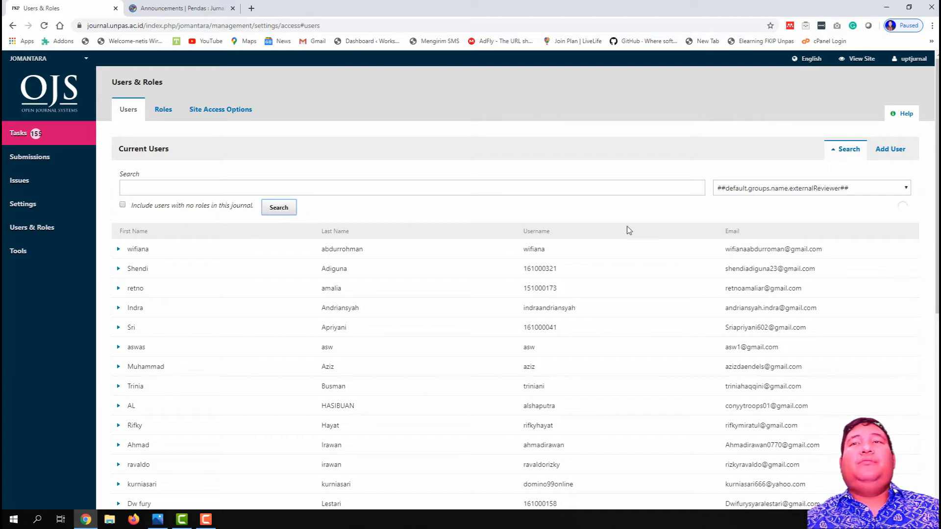
Step: Close the role filter choices and switch to the Roles tab showing roles and workflow stages
{"action": "left_click", "coordinate": [805, 190]}
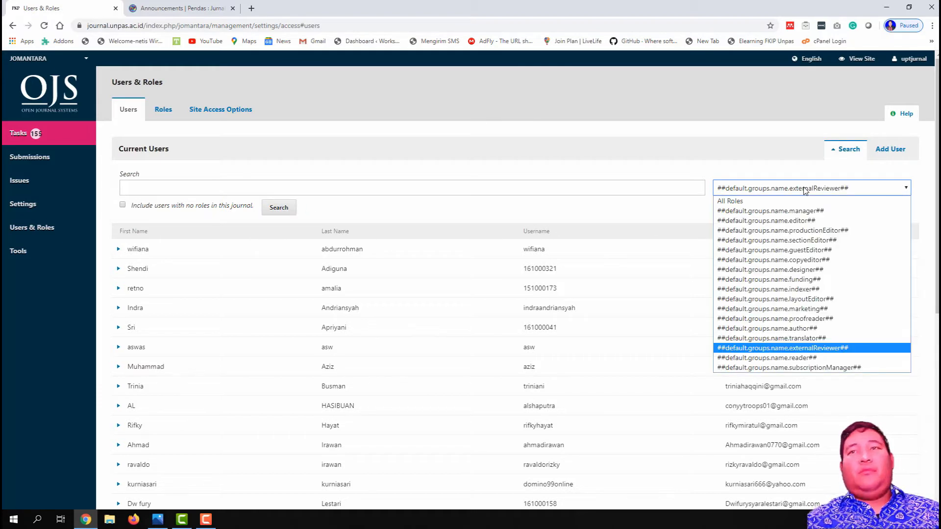
{"action": "left_click", "coordinate": [805, 191]}
{"action": "left_click", "coordinate": [805, 190]}
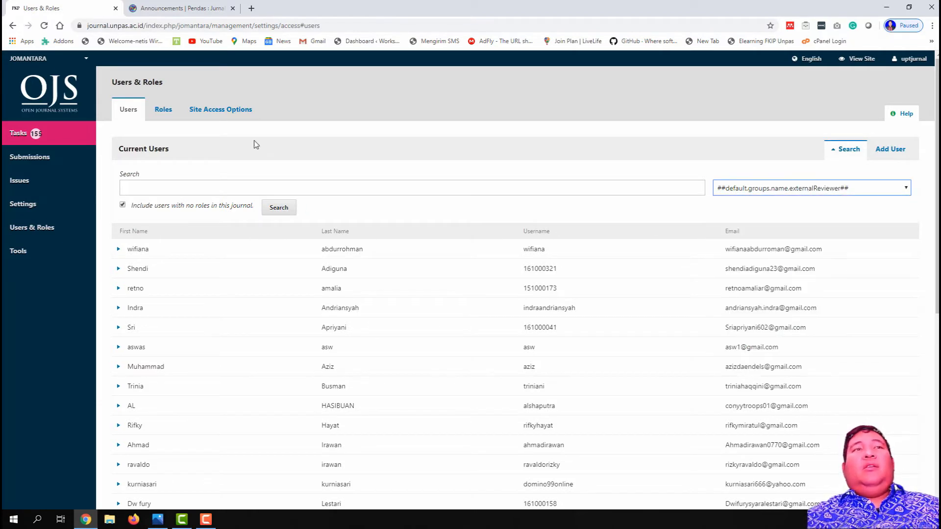
{"action": "left_click", "coordinate": [166, 113]}
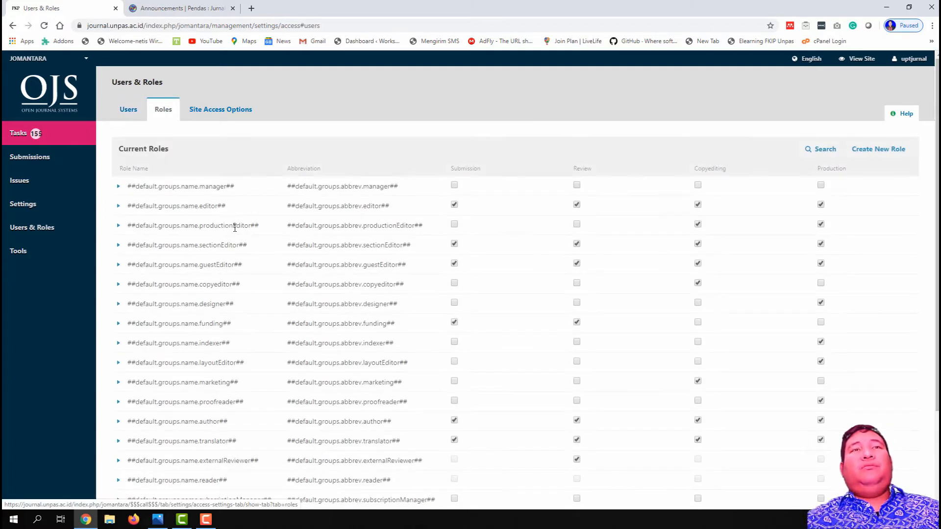
Step: Show 50 roles per page, view Site Access Options, then return to the unfiltered Users list
{"action": "scroll", "coordinate": [260, 294], "scroll_direction": "down", "scroll_amount": 3}
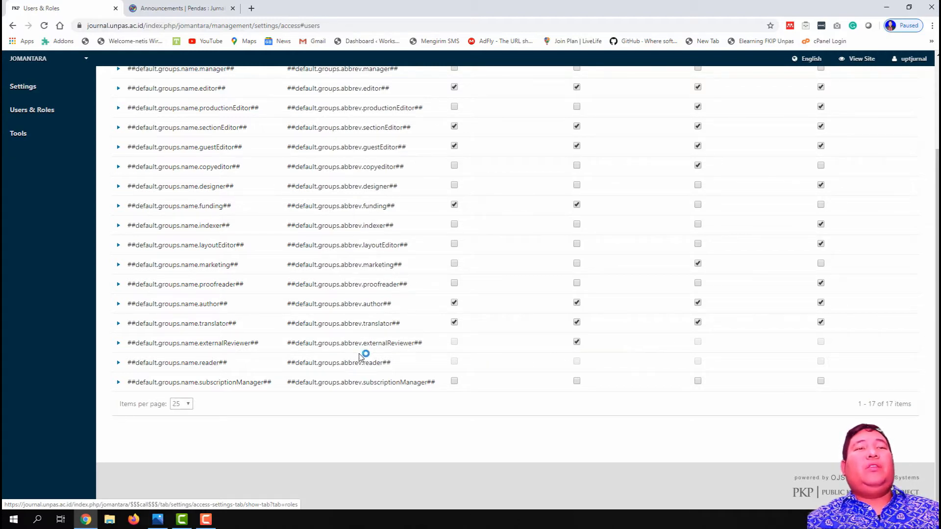
{"action": "scroll", "coordinate": [360, 356], "scroll_direction": "down", "scroll_amount": 2}
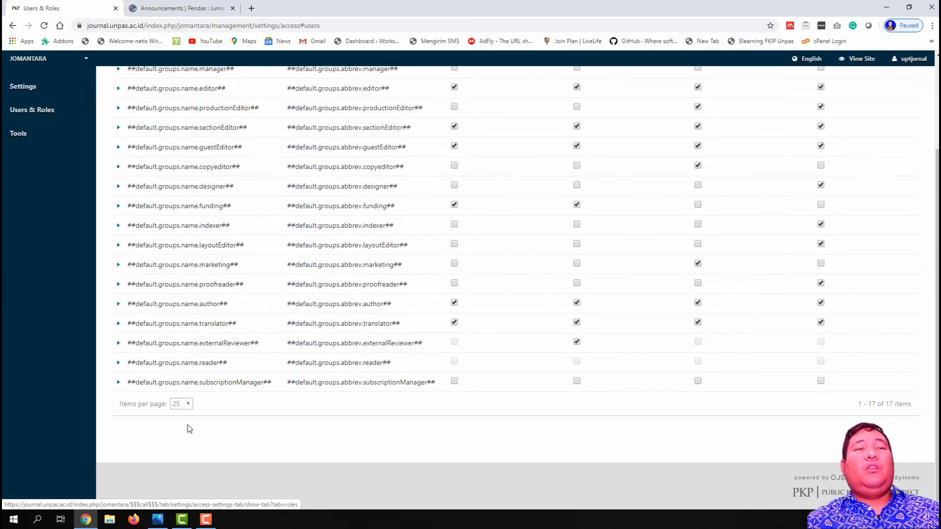
{"action": "left_click", "coordinate": [183, 405]}
{"action": "left_click", "coordinate": [181, 435]}
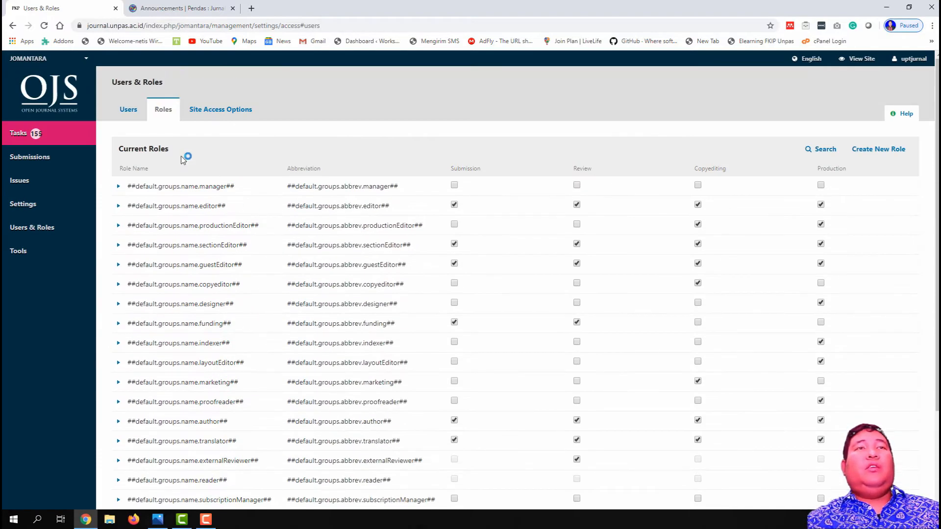
{"action": "left_click", "coordinate": [219, 111]}
{"action": "left_click", "coordinate": [127, 113]}
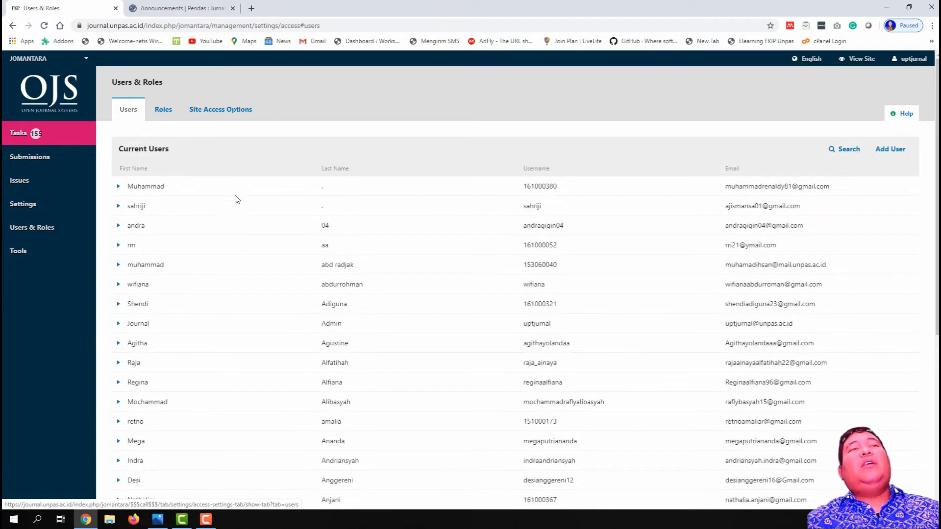
Step: Filter users by the editor role, getting 0 results, and open the Add User form
{"action": "left_click", "coordinate": [848, 150]}
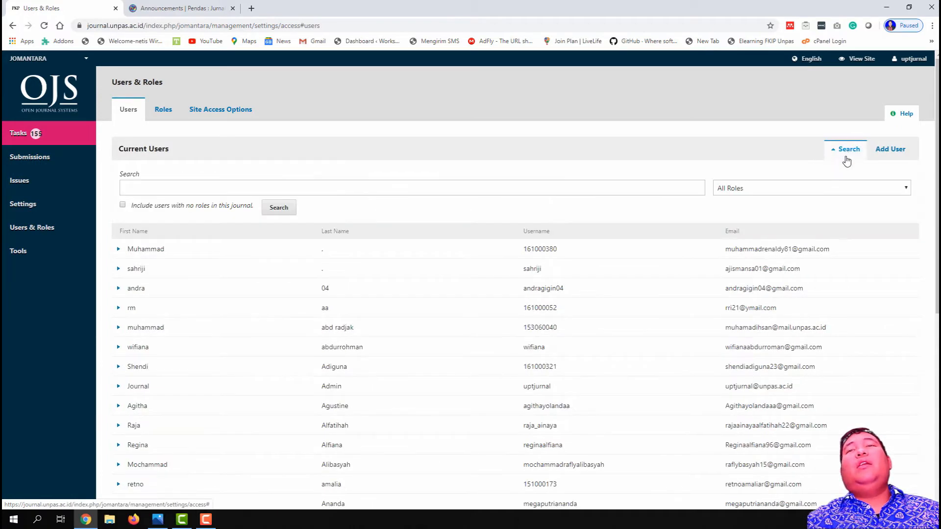
{"action": "left_click", "coordinate": [833, 188]}
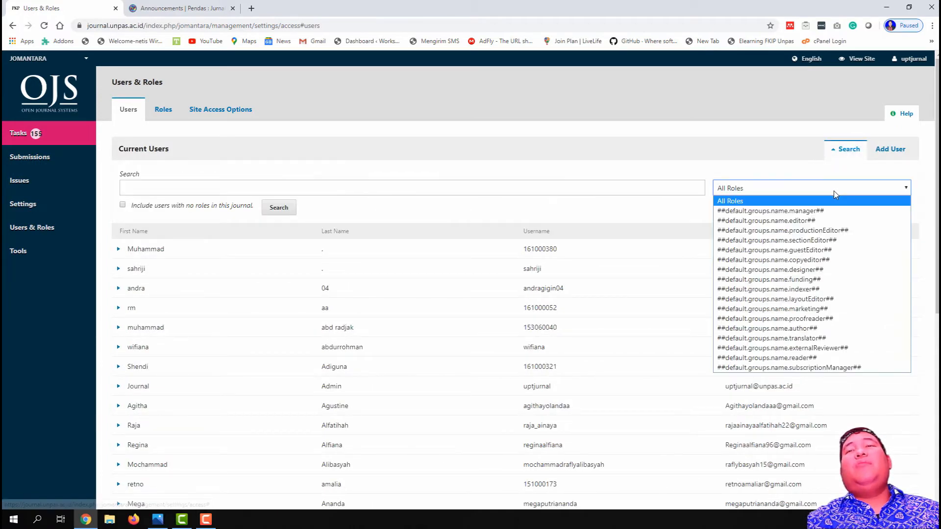
{"action": "left_click", "coordinate": [829, 222]}
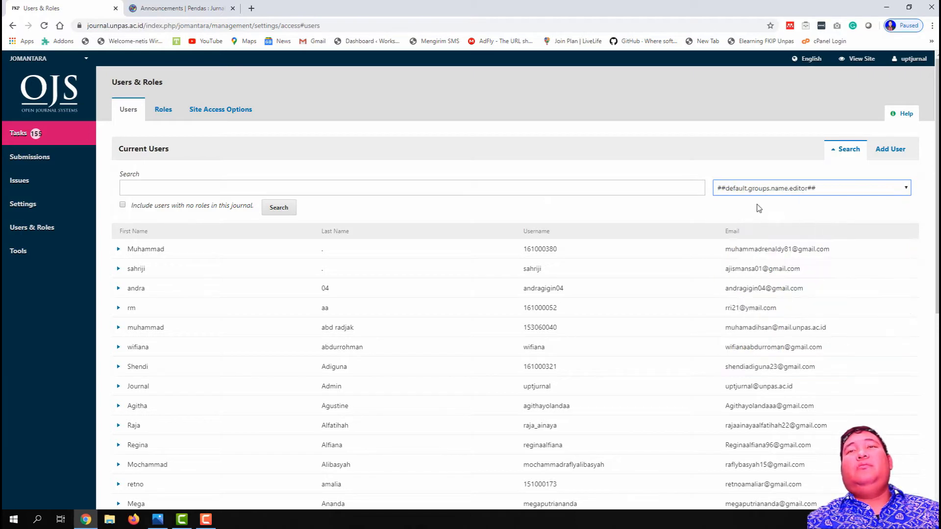
{"action": "left_click", "coordinate": [282, 208]}
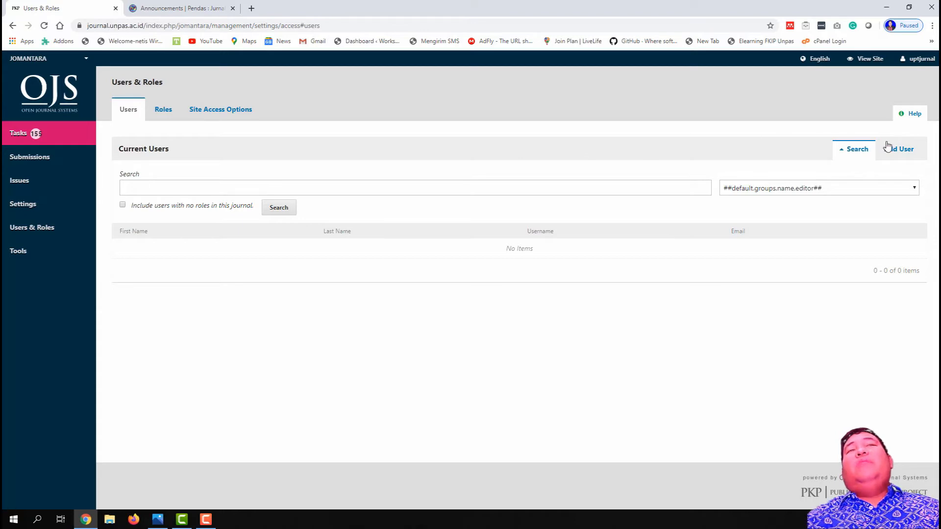
{"action": "left_click", "coordinate": [911, 161]}
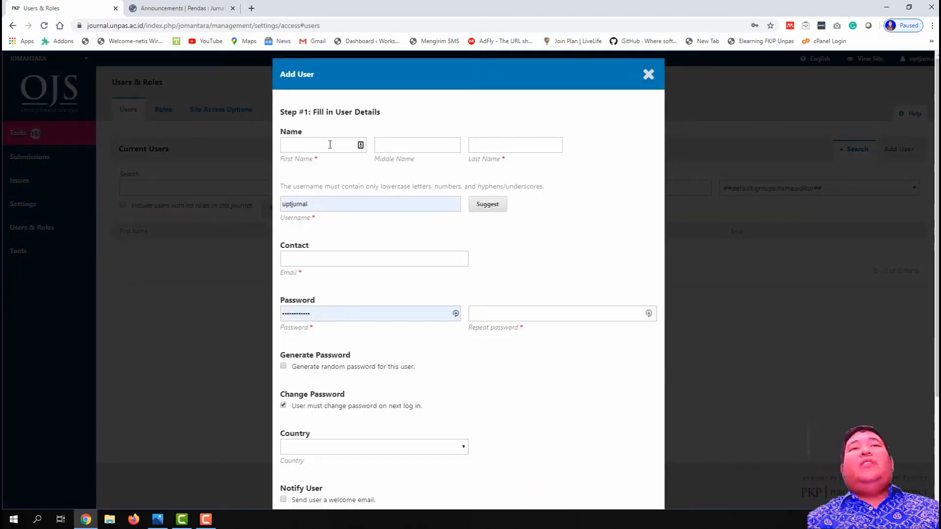
Step: Start filling the first name field and dismiss the leave-without-saving warning
{"action": "left_click", "coordinate": [330, 144]}
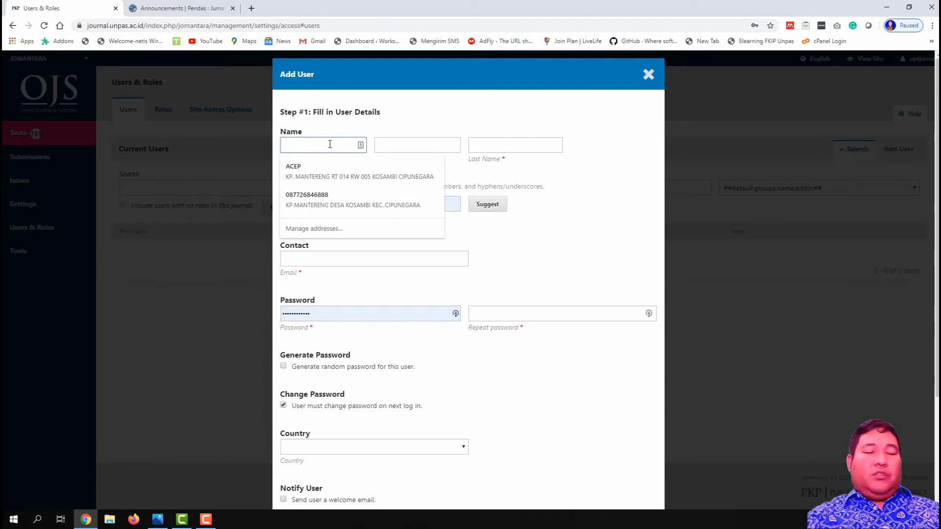
{"action": "type", "text": "editor"}
{"action": "key", "text": "Tab"}
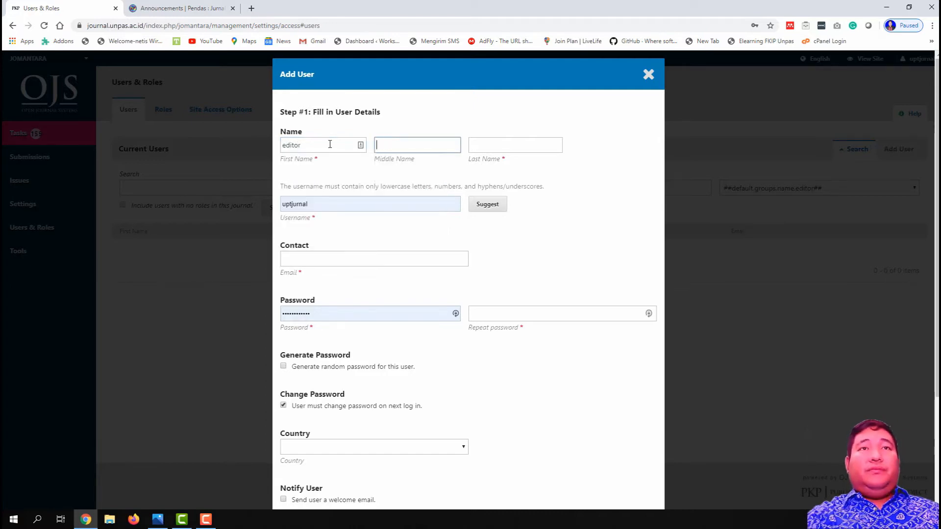
{"action": "key", "text": "Tab"}
{"action": "left_click_drag", "start_coordinate": [313, 145], "coordinate": [273, 155]}
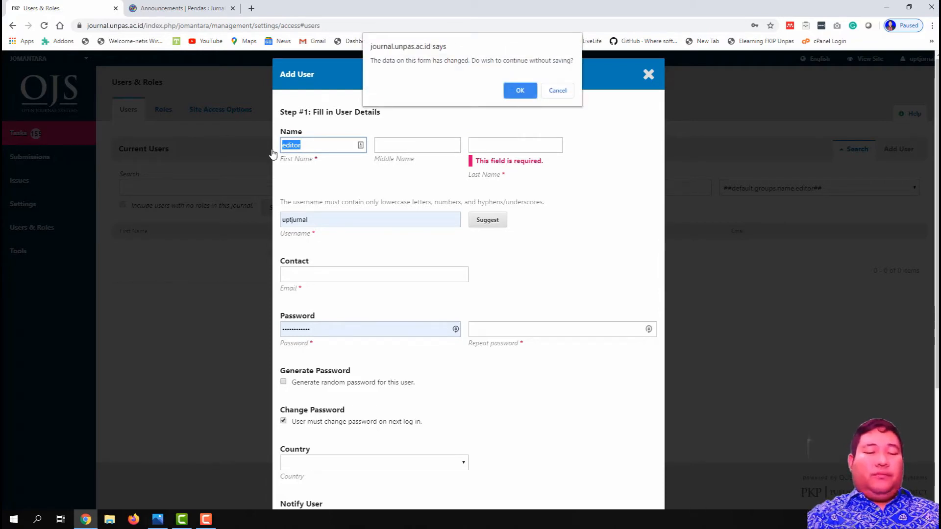
{"action": "left_click", "coordinate": [557, 90]}
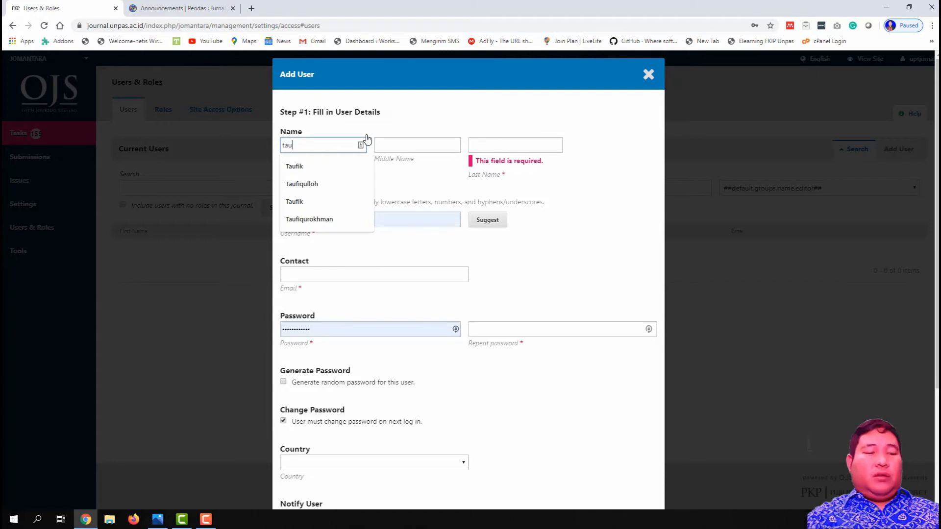
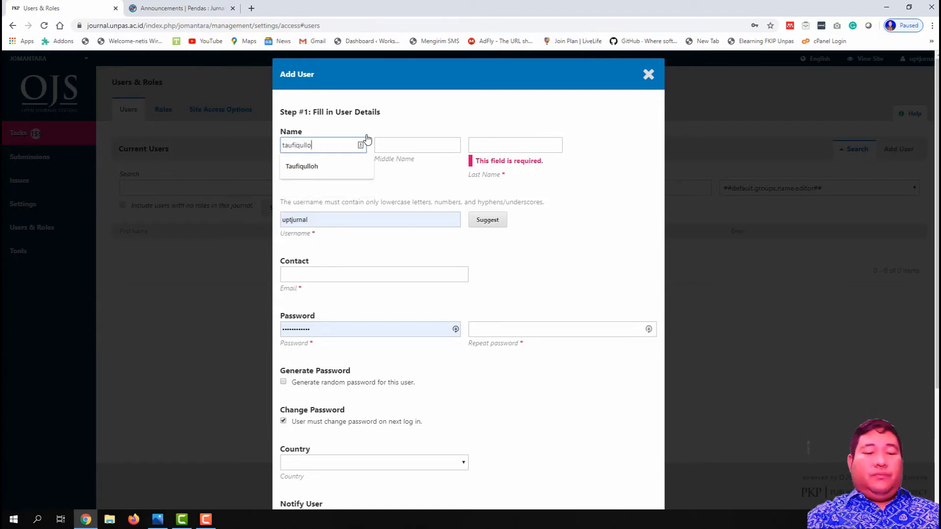
Step: Enter the new user's first and last name, accepting the capitalised suggestions for both
{"action": "key", "text": "Tab"}
{"action": "key", "text": "Tab"}
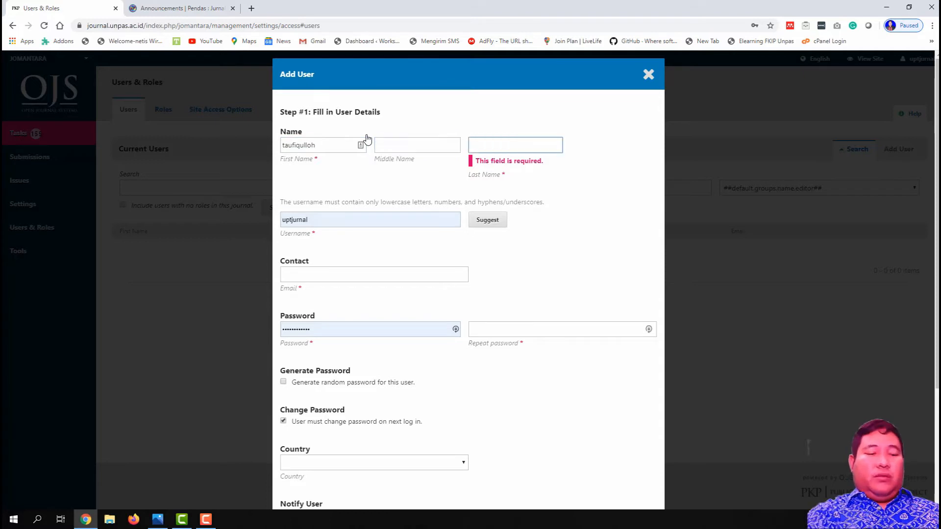
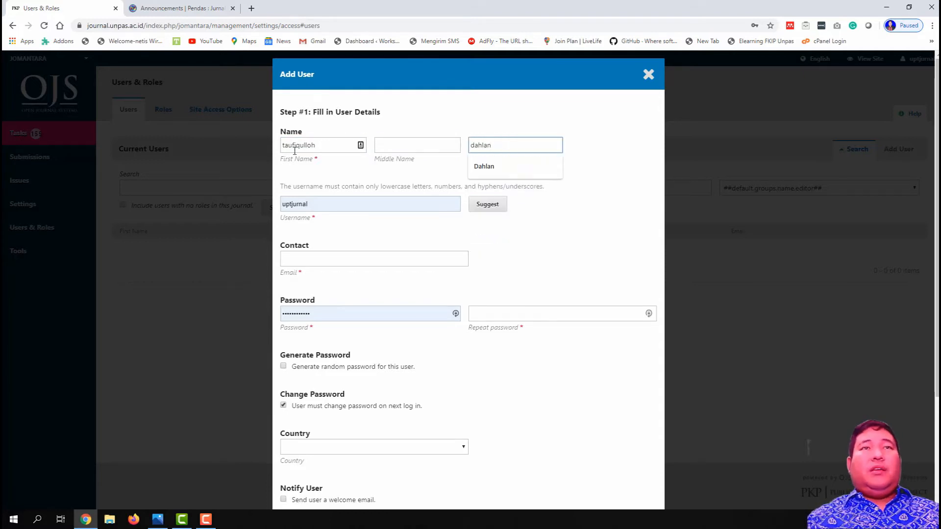
{"action": "left_click", "coordinate": [295, 148]}
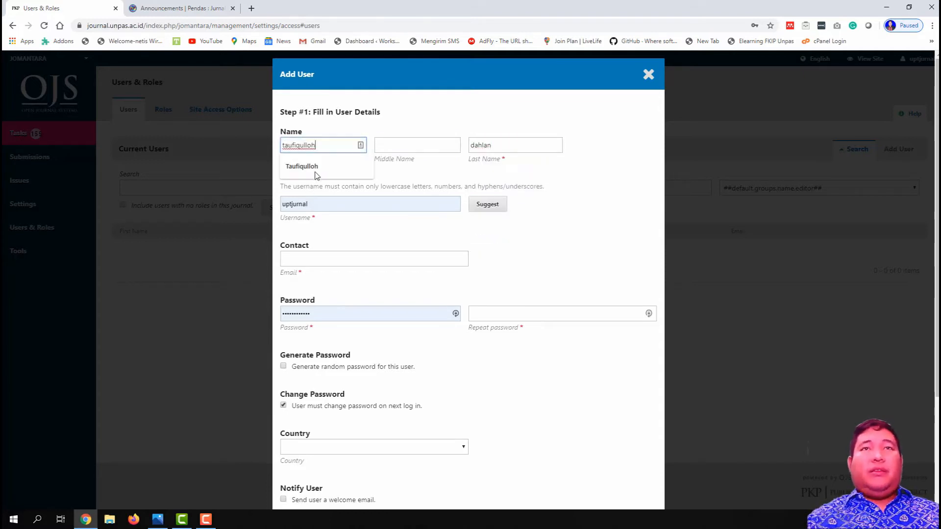
{"action": "left_click", "coordinate": [314, 172]}
{"action": "left_click", "coordinate": [476, 145]}
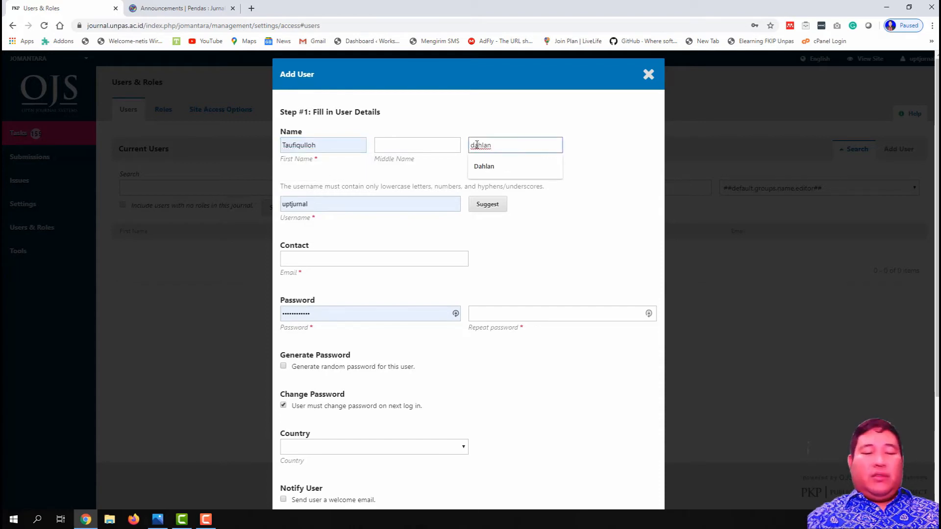
{"action": "left_click", "coordinate": [483, 166]}
{"action": "left_click", "coordinate": [405, 170]}
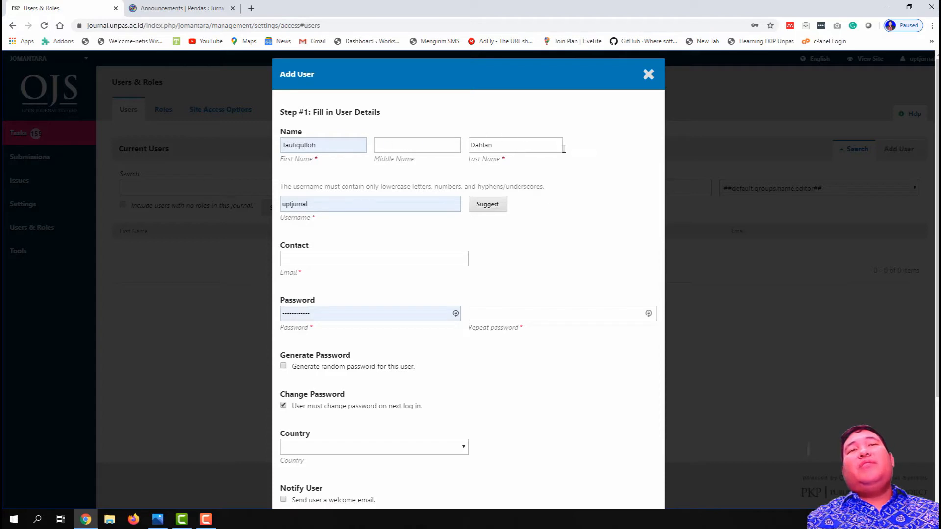
Step: Replace the prefilled username with the user's first name plus an '_editor' suffix
{"action": "left_click", "coordinate": [321, 204]}
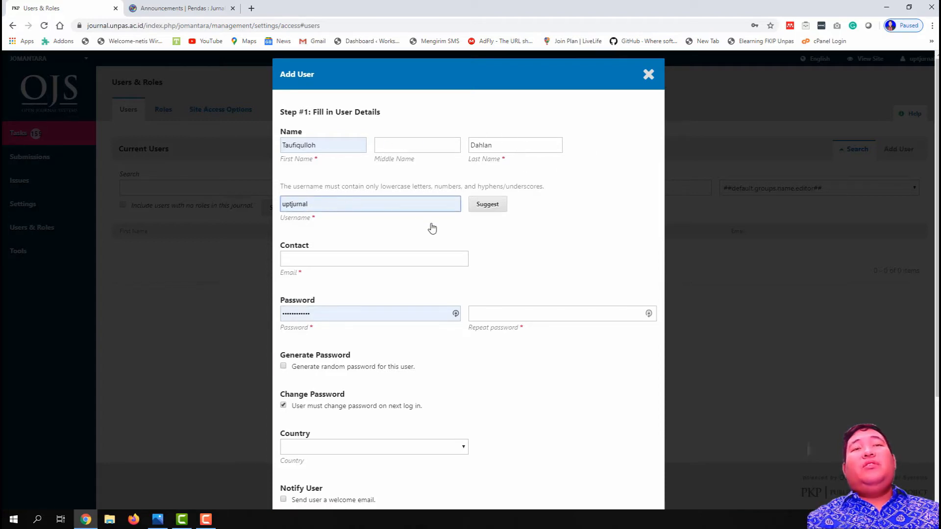
{"action": "left_click", "coordinate": [374, 257]}
{"action": "double_click", "coordinate": [341, 201]}
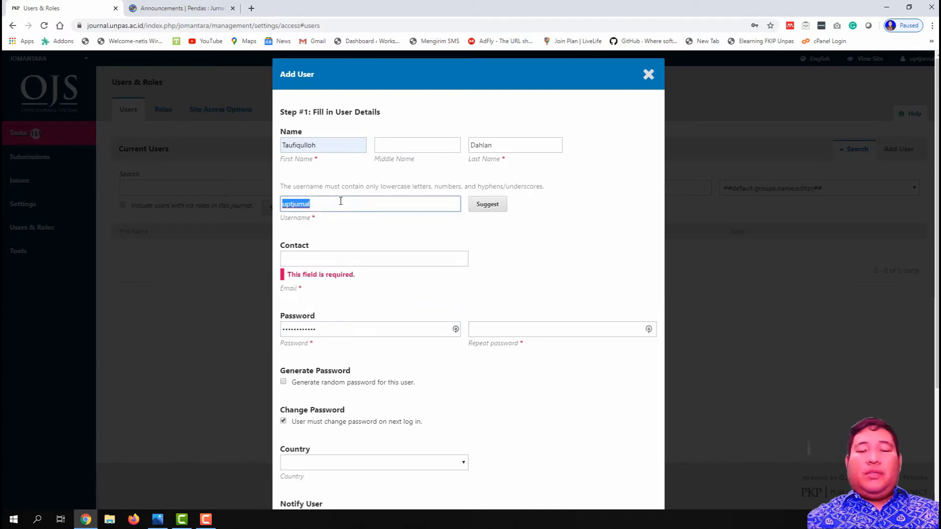
{"action": "key", "text": "BackSpace"}
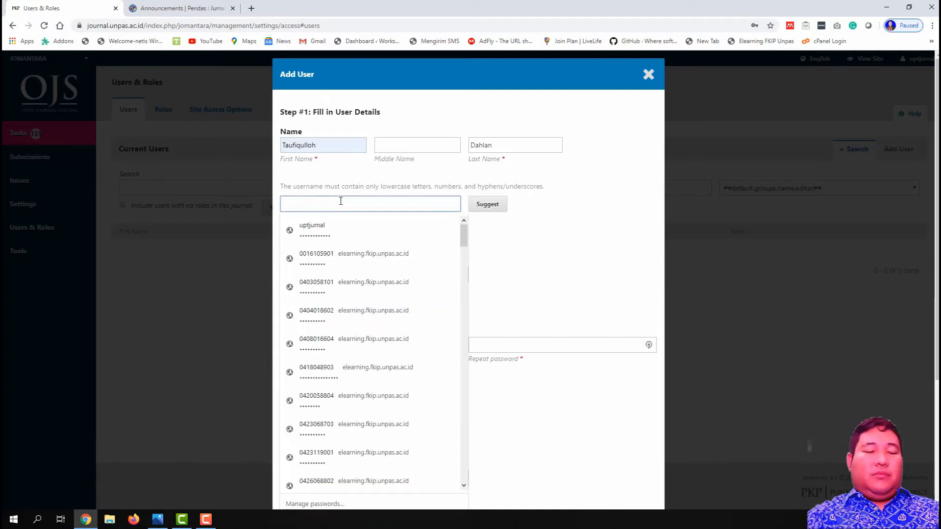
{"action": "type", "text": "tau"}
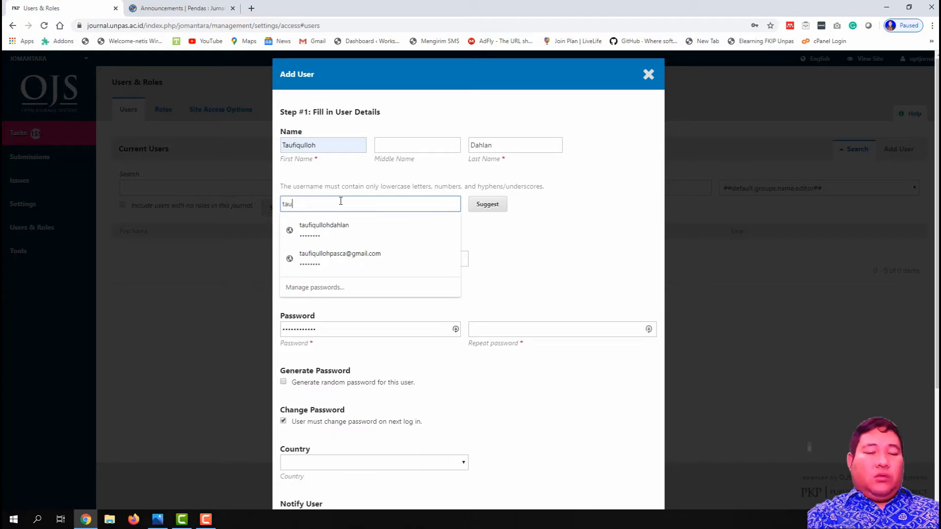
{"action": "type", "text": "fiqull"}
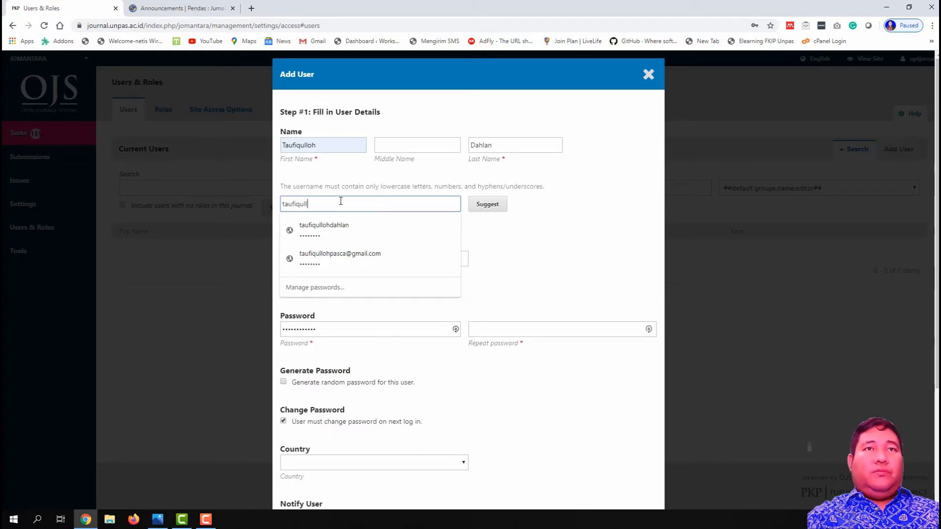
{"action": "type", "text": "oh_e"}
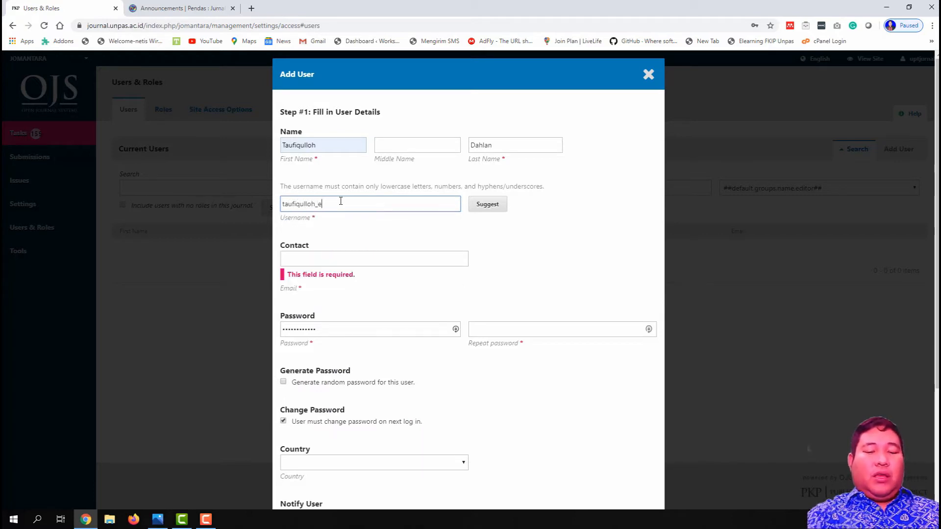
{"action": "type", "text": "ditor"}
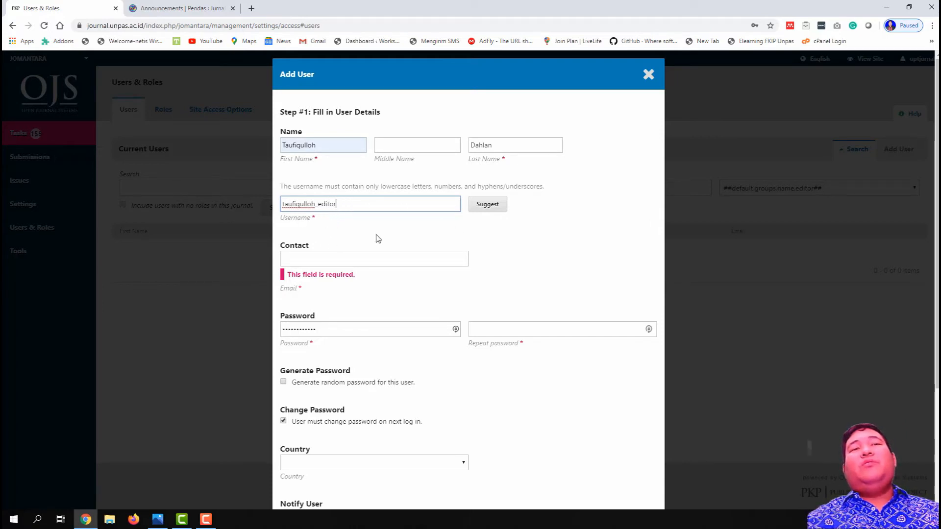
{"action": "left_click", "coordinate": [351, 258]}
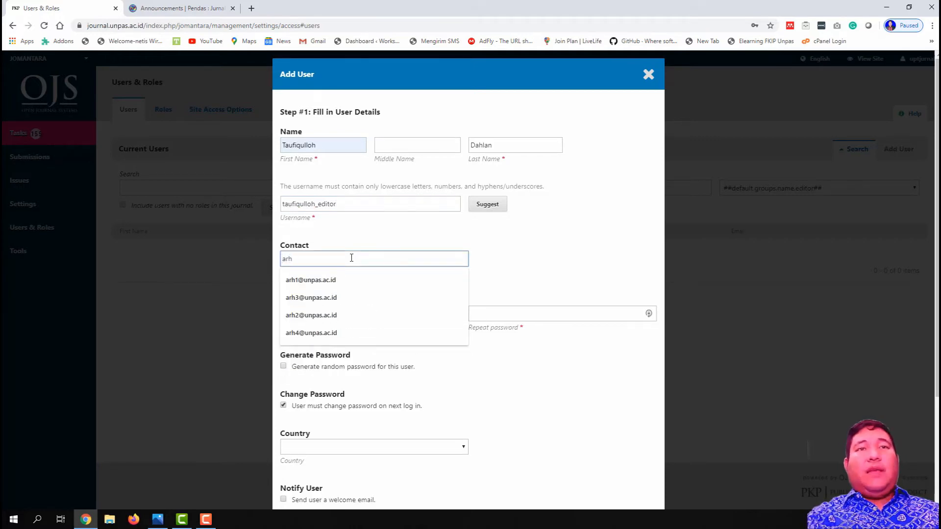
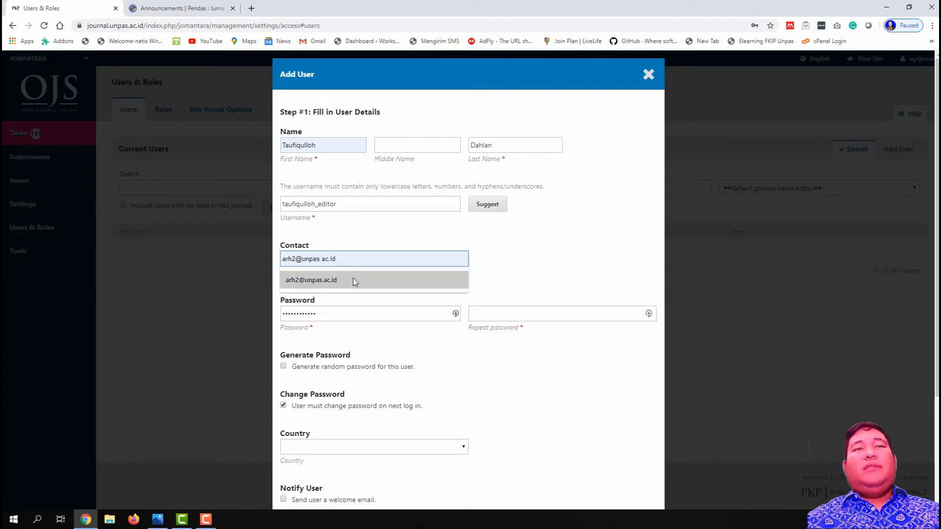
Step: Fill in the new user's e-mail address from the browser's saved autofill suggestion
{"action": "left_click", "coordinate": [353, 278]}
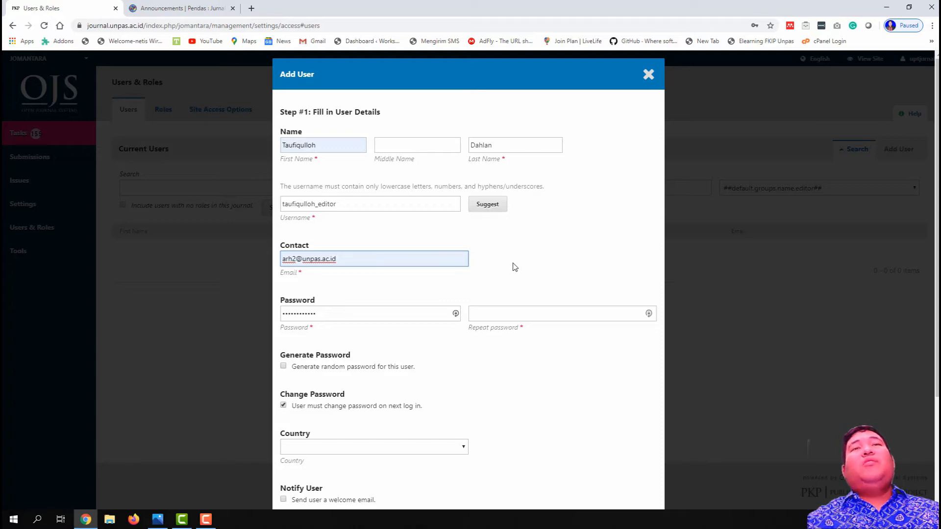
Step: Replace the existing password with a new one and enter it again in Repeat password
{"action": "left_click", "coordinate": [394, 307]}
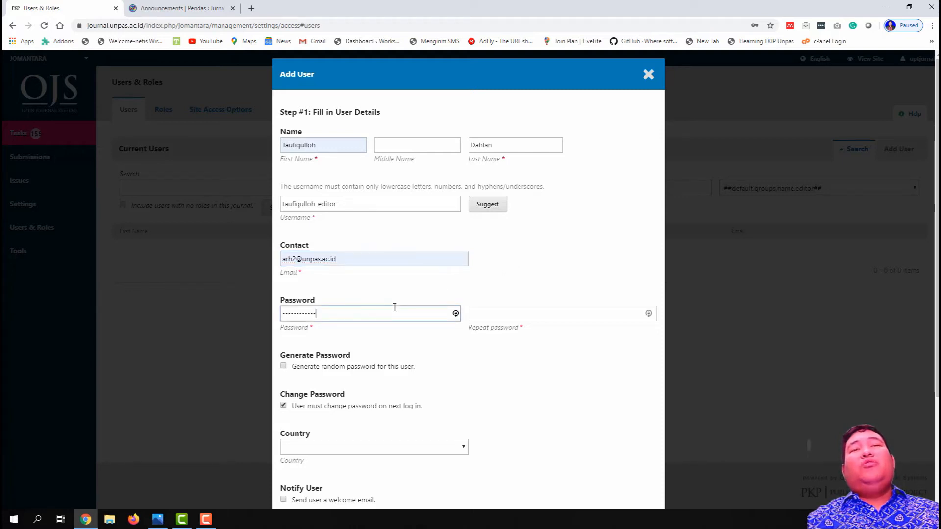
{"action": "scroll", "coordinate": [395, 307], "scroll_direction": "down", "scroll_amount": 2}
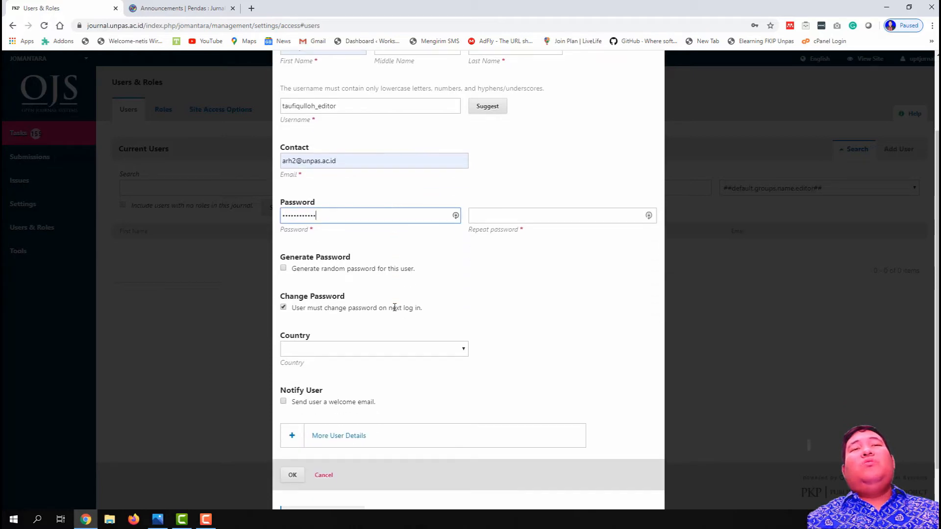
{"action": "scroll", "coordinate": [379, 257], "scroll_direction": "up", "scroll_amount": 1}
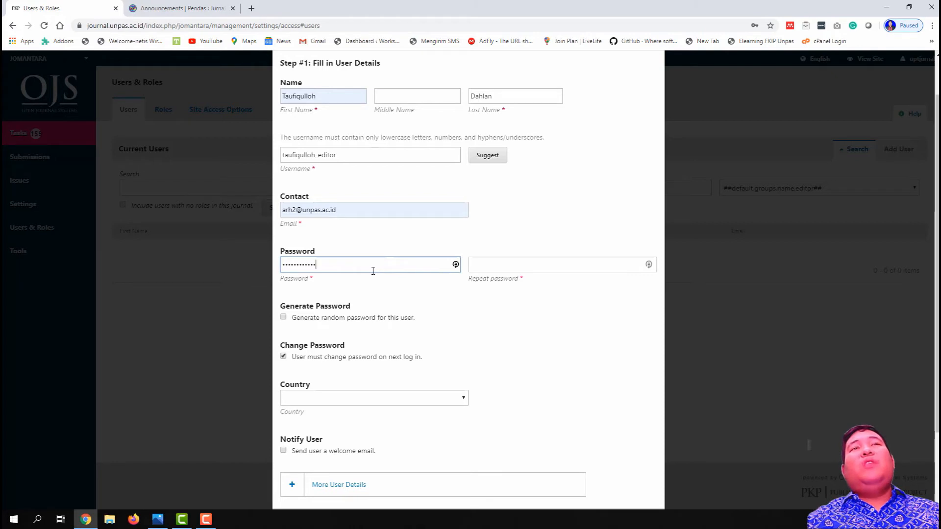
{"action": "scroll", "coordinate": [372, 271], "scroll_direction": "up", "scroll_amount": 1}
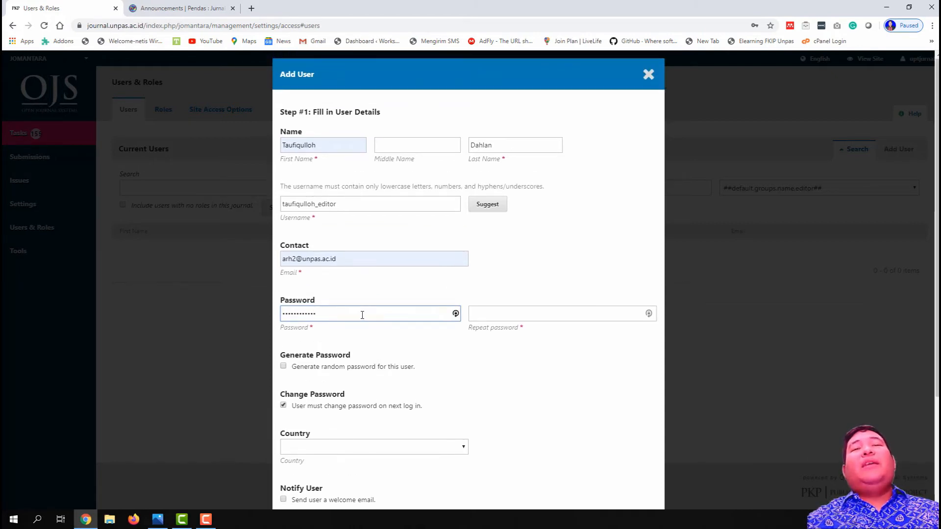
{"action": "left_click_drag", "start_coordinate": [357, 314], "coordinate": [276, 316]}
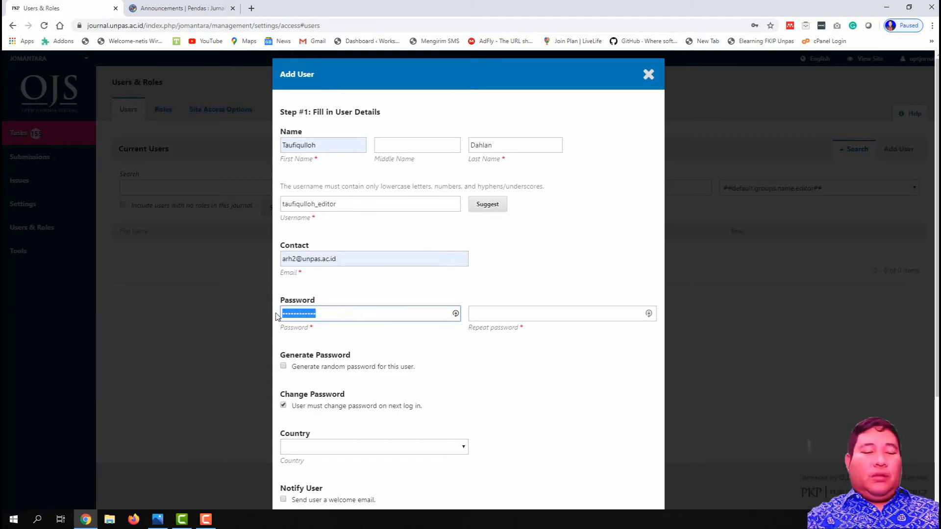
{"action": "type", "text": "********"}
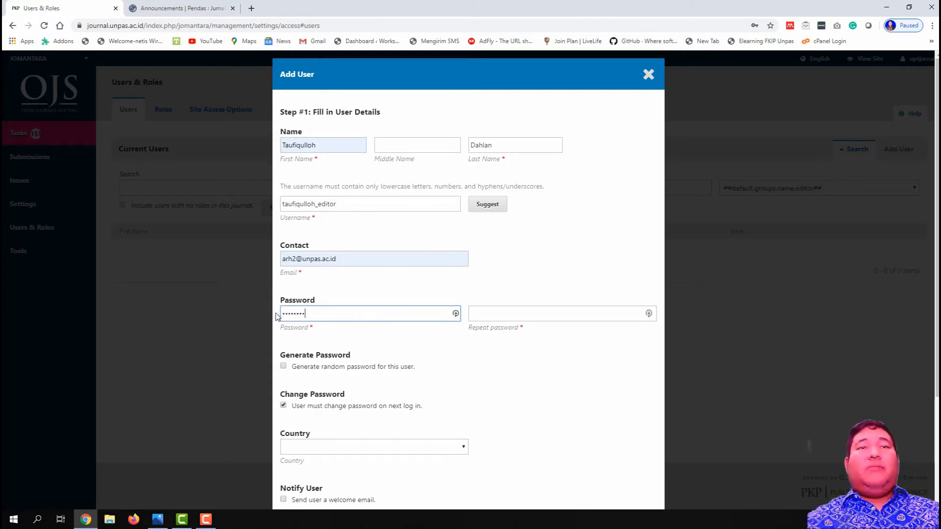
{"action": "left_click", "coordinate": [499, 314]}
{"action": "type", "text": "********"}
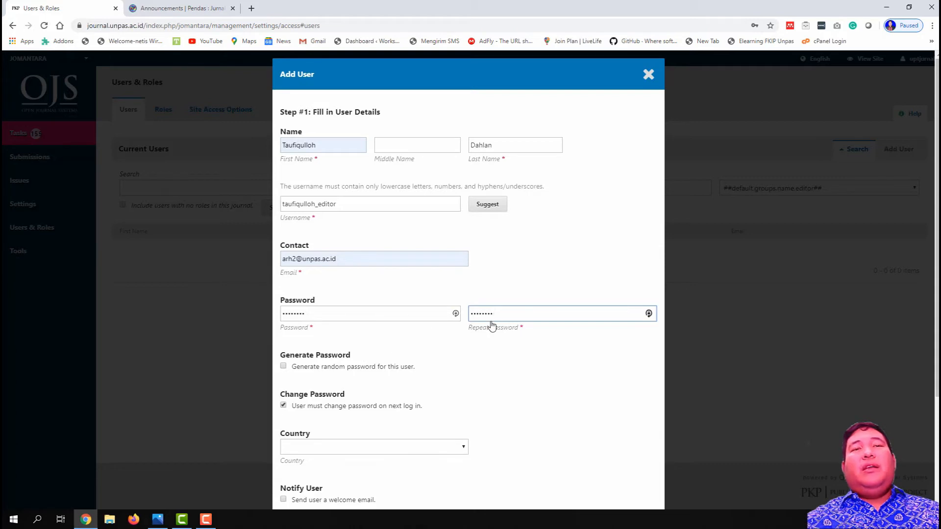
Step: Uncheck 'User must change password on next log in', keep random password off, and retype the password
{"action": "scroll", "coordinate": [427, 342], "scroll_direction": "down", "scroll_amount": 2}
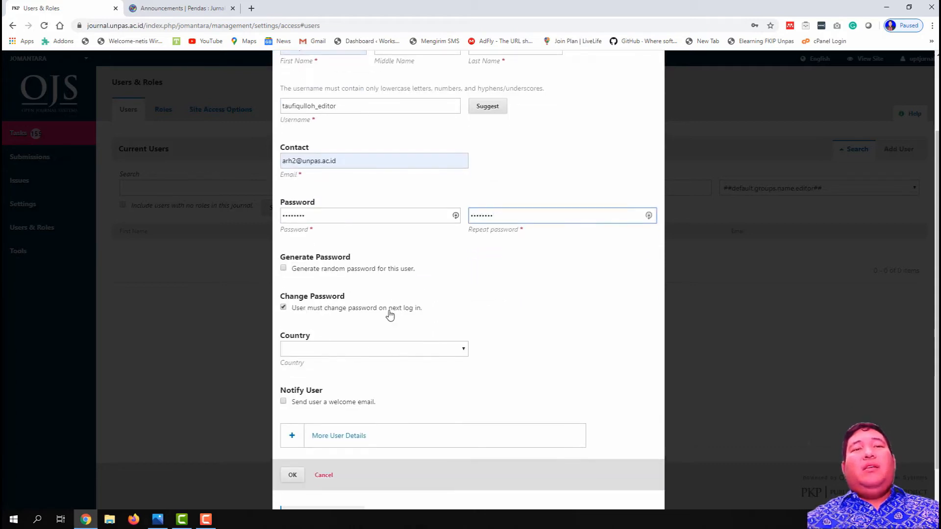
{"action": "left_click", "coordinate": [386, 310]}
{"action": "left_click", "coordinate": [377, 275]}
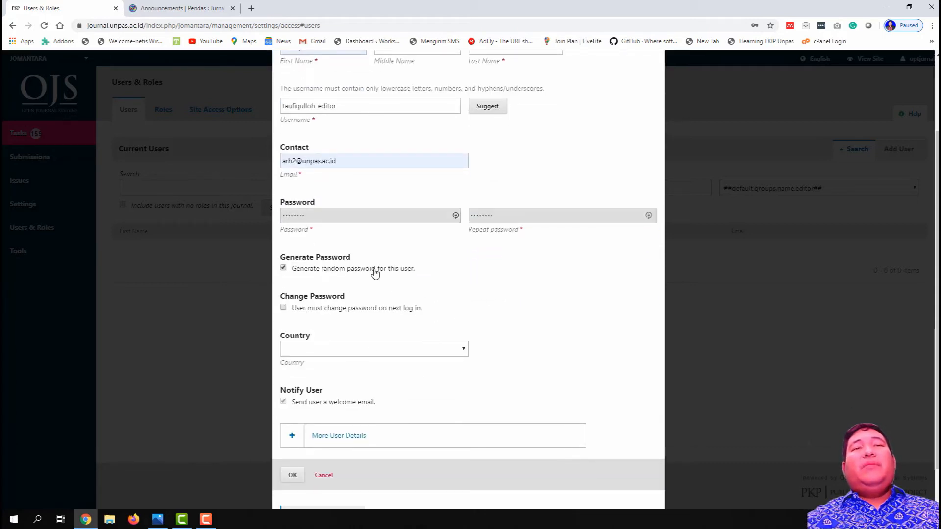
{"action": "left_click", "coordinate": [376, 274]}
{"action": "left_click", "coordinate": [391, 216]}
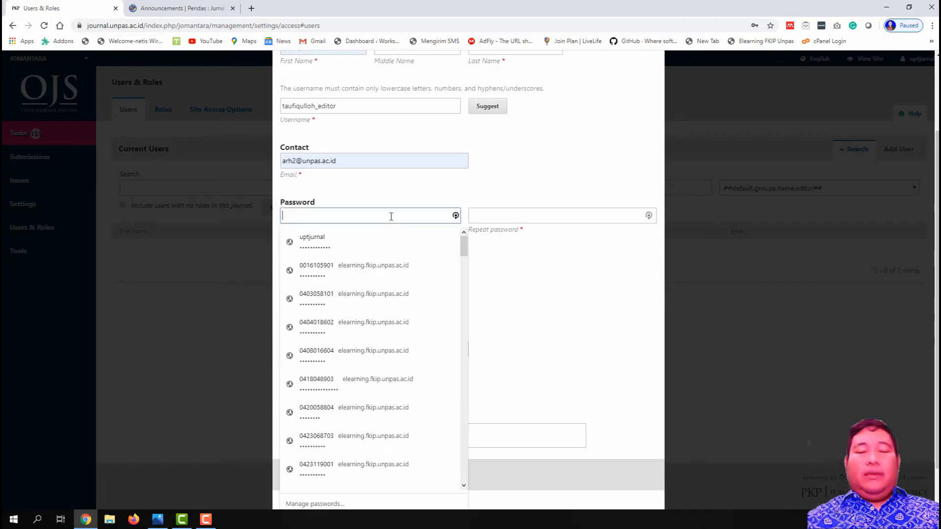
{"action": "type", "text": "••••••••"}
{"action": "key", "text": "Tab"}
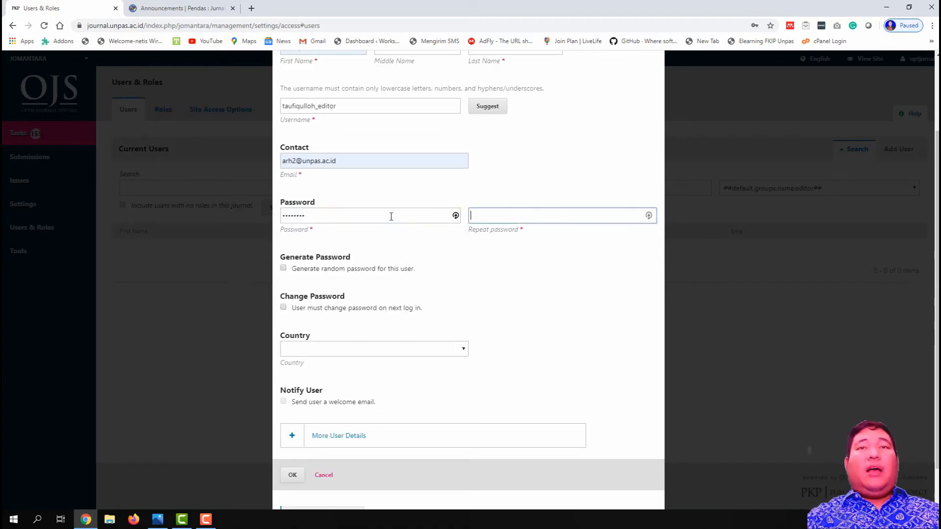
{"action": "type", "text": "••••••••"}
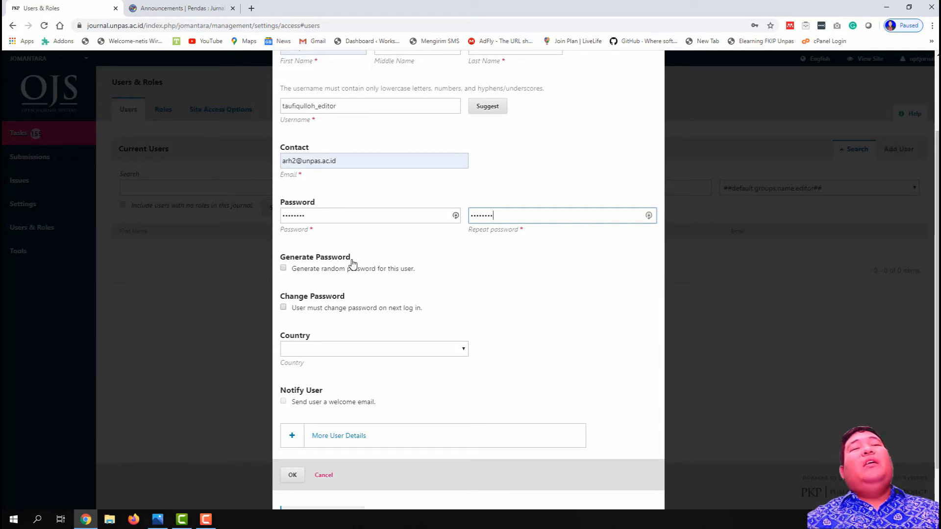
{"action": "left_click", "coordinate": [341, 310]}
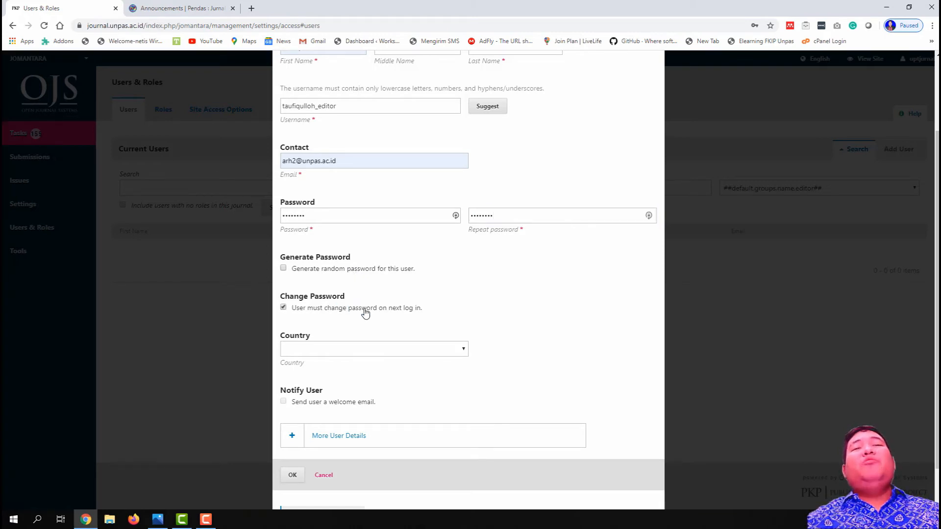
{"action": "left_click", "coordinate": [395, 310]}
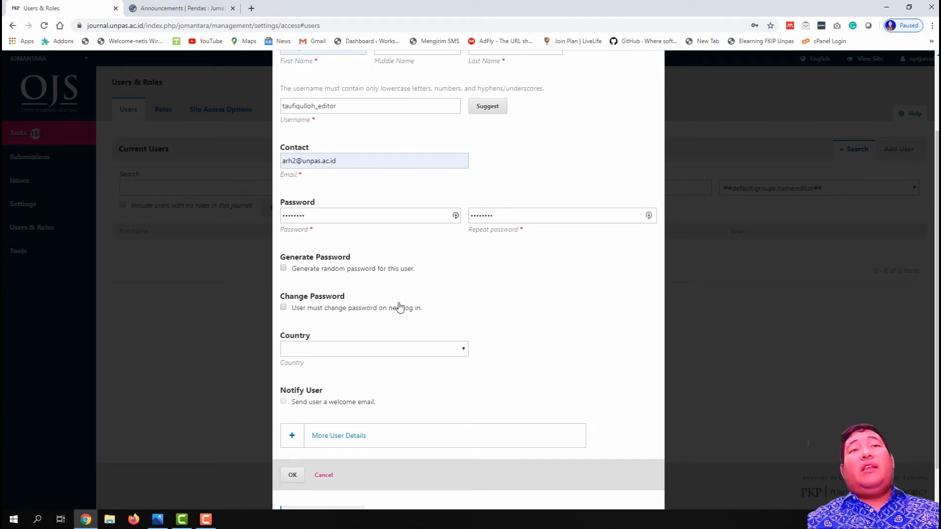
{"action": "scroll", "coordinate": [390, 215], "scroll_direction": "up", "scroll_amount": 2}
{"action": "scroll", "coordinate": [416, 199], "scroll_direction": "down", "scroll_amount": 3}
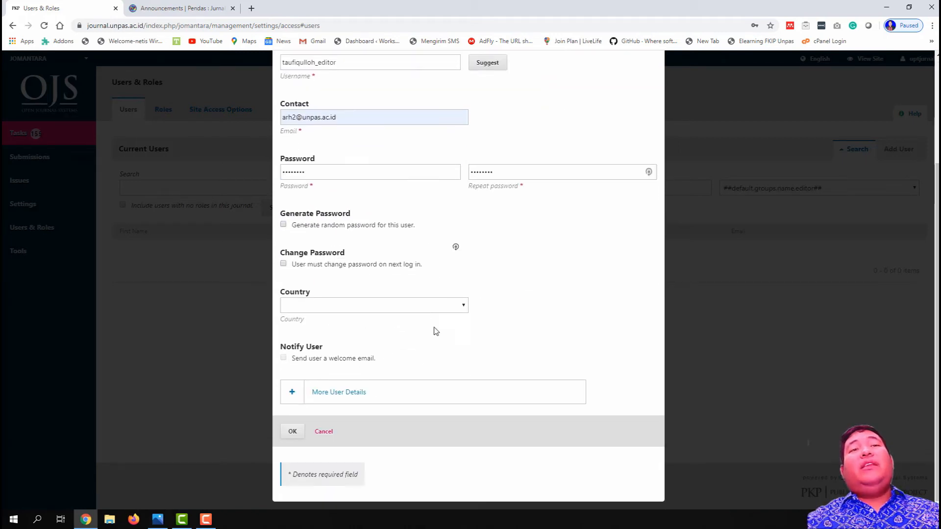
{"action": "left_click", "coordinate": [363, 267]}
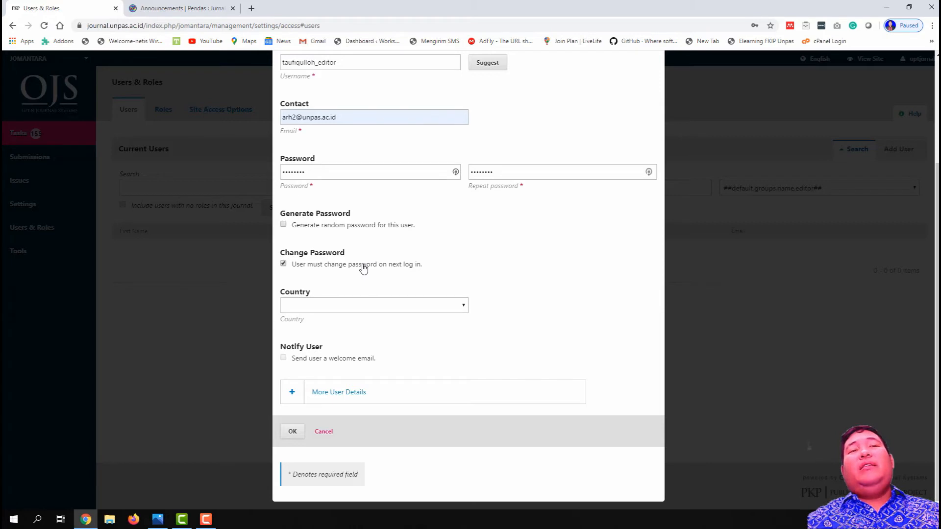
{"action": "left_click", "coordinate": [363, 267]}
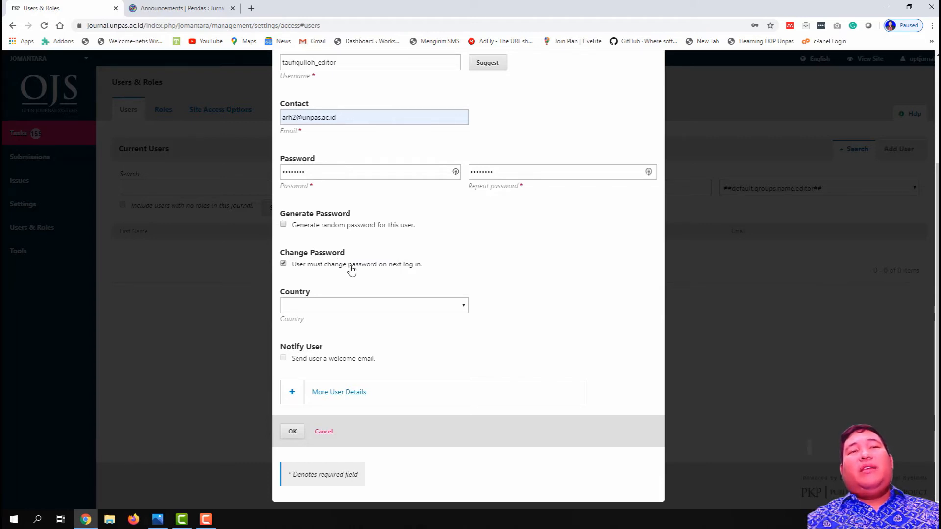
{"action": "scroll", "coordinate": [351, 271], "scroll_direction": "up", "scroll_amount": 3}
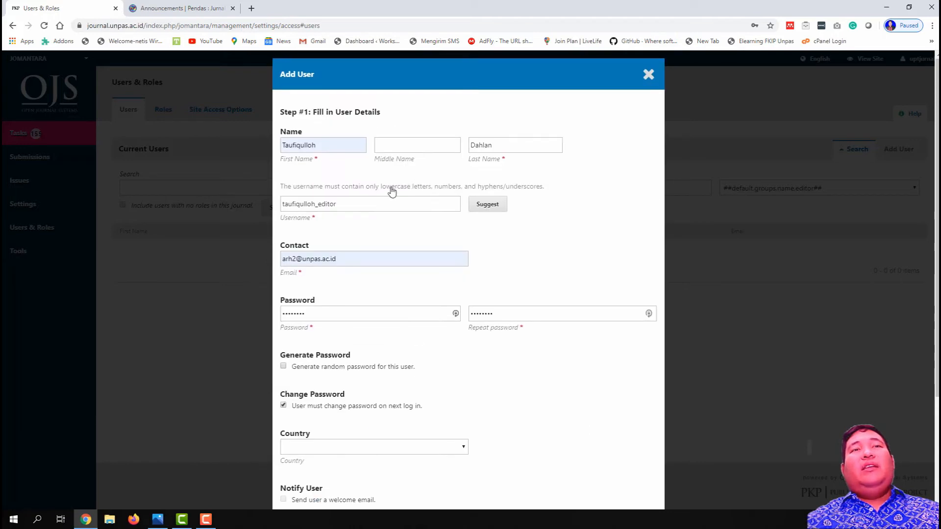
{"action": "scroll", "coordinate": [386, 278], "scroll_direction": "down", "scroll_amount": 3}
{"action": "left_click", "coordinate": [364, 267]}
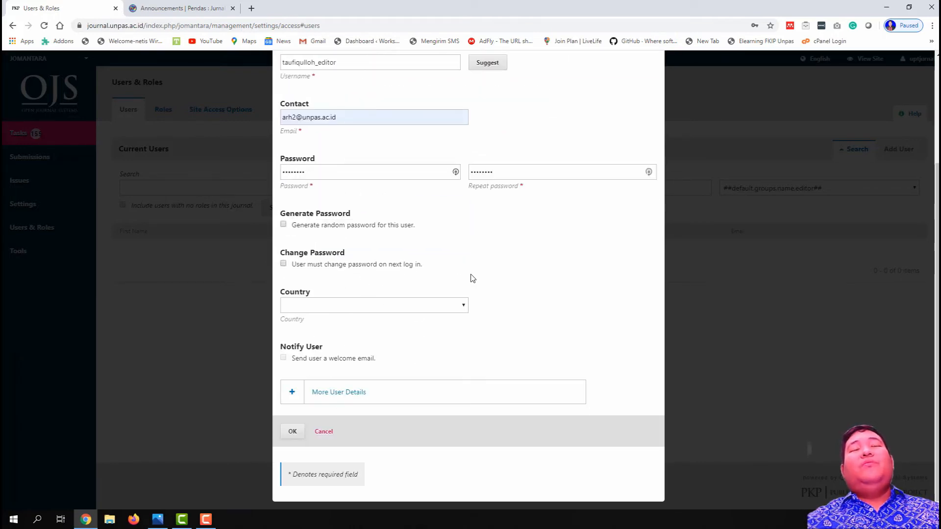
{"action": "scroll", "coordinate": [473, 278], "scroll_direction": "up", "scroll_amount": 1}
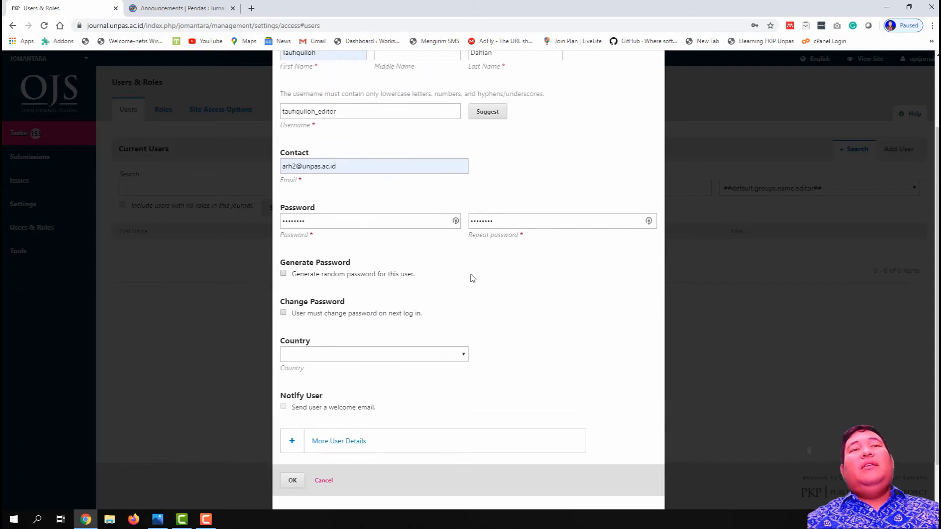
{"action": "scroll", "coordinate": [473, 282], "scroll_direction": "down", "scroll_amount": 1}
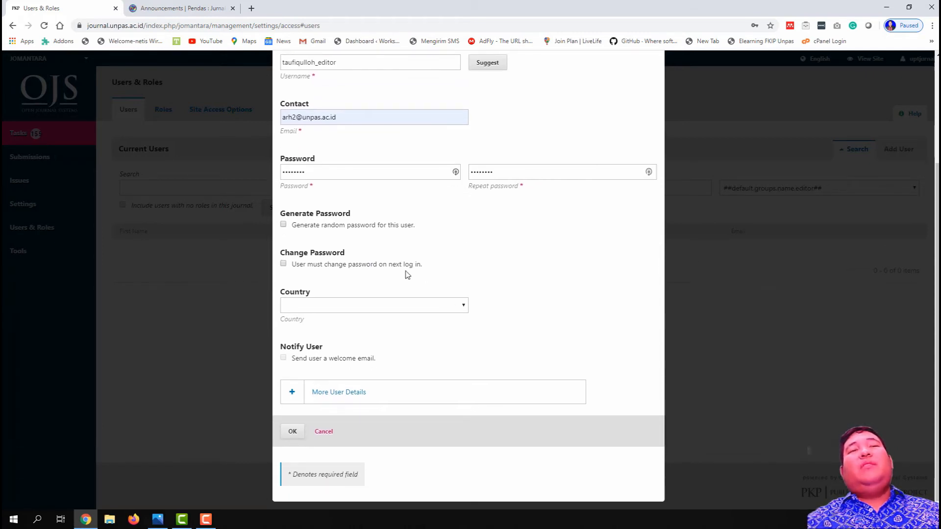
Step: Choose Indonesia from the Country list on the Add User form
{"action": "left_click", "coordinate": [431, 308]}
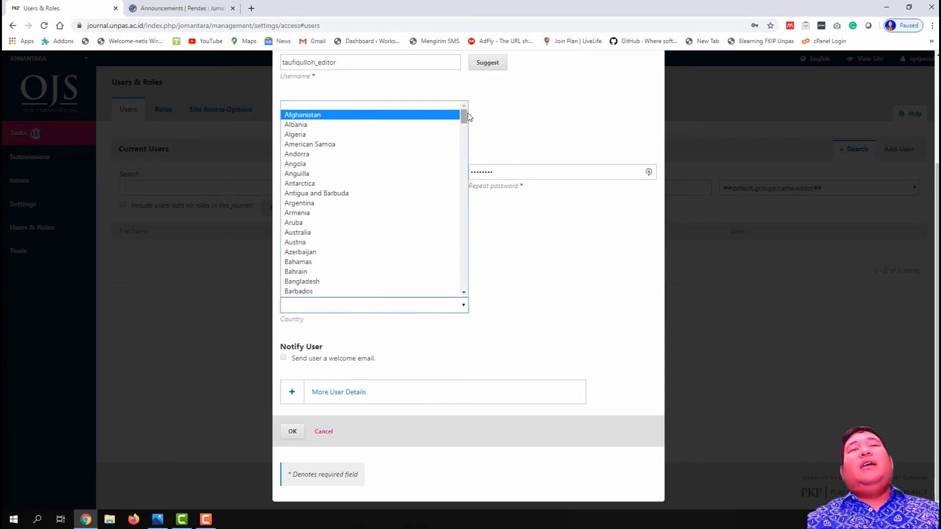
{"action": "left_click_drag", "start_coordinate": [466, 118], "coordinate": [465, 190]}
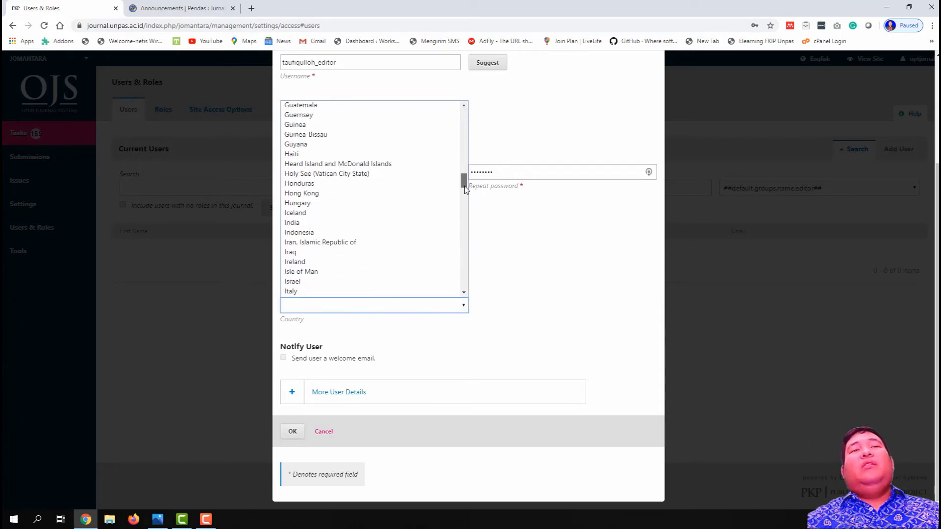
{"action": "left_click", "coordinate": [394, 234]}
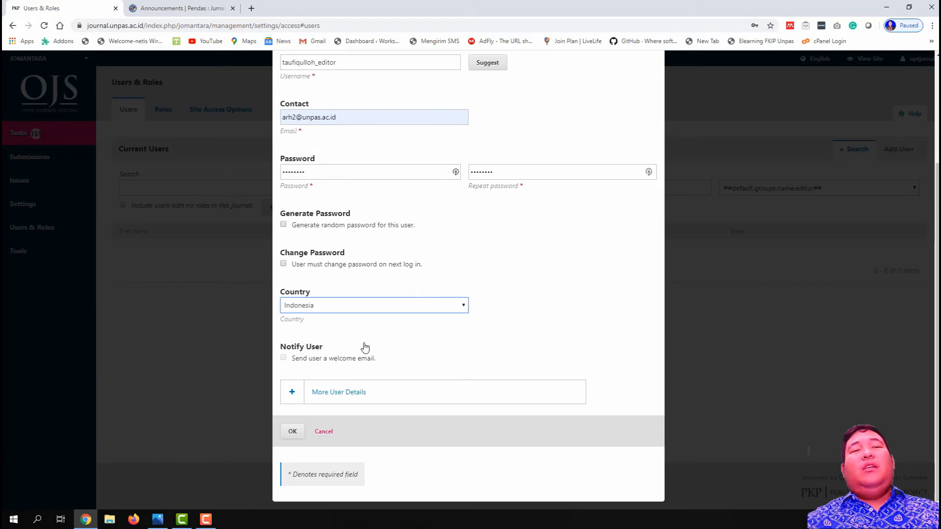
{"action": "left_click", "coordinate": [315, 355]}
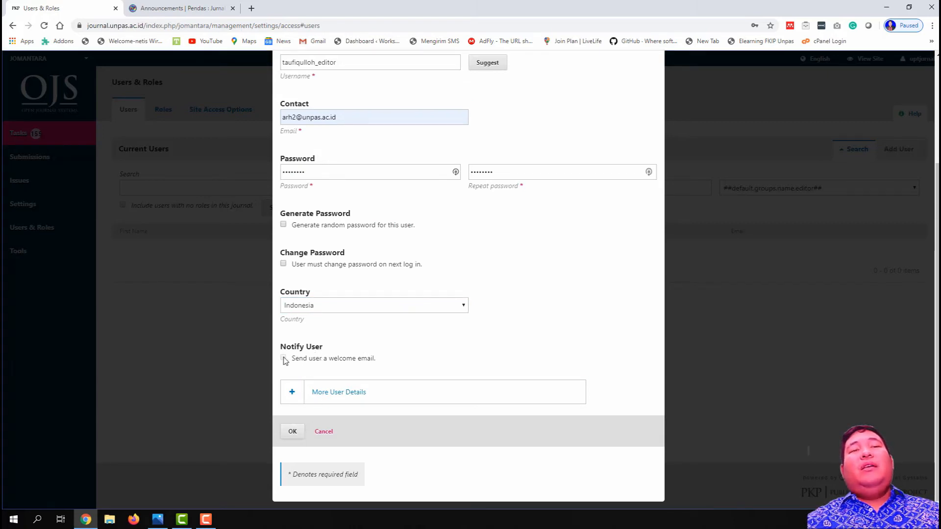
Step: Expand the More User Details section to reveal the optional fields
{"action": "left_click", "coordinate": [292, 396]}
{"action": "scroll", "coordinate": [341, 394], "scroll_direction": "down", "scroll_amount": 2}
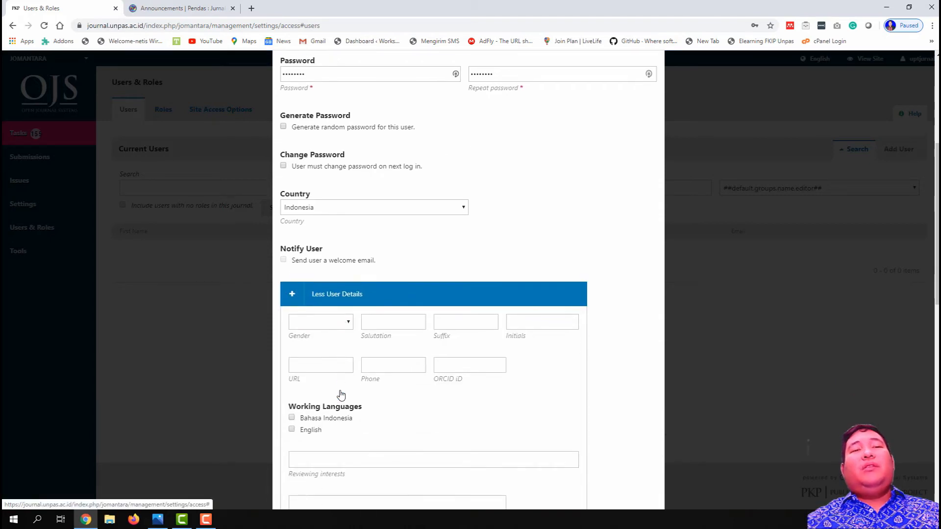
{"action": "scroll", "coordinate": [341, 395], "scroll_direction": "down", "scroll_amount": 2}
{"action": "scroll", "coordinate": [357, 328], "scroll_direction": "down", "scroll_amount": 6}
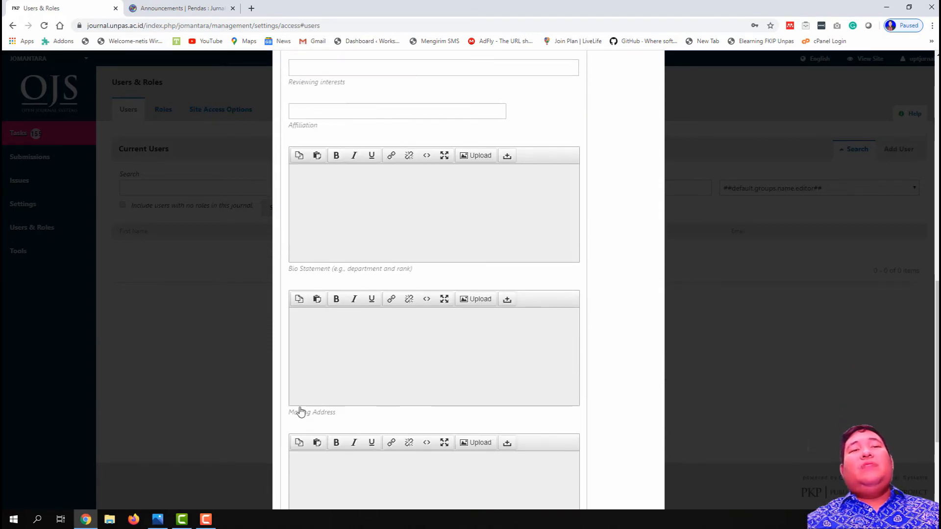
{"action": "scroll", "coordinate": [300, 412], "scroll_direction": "up", "scroll_amount": 6}
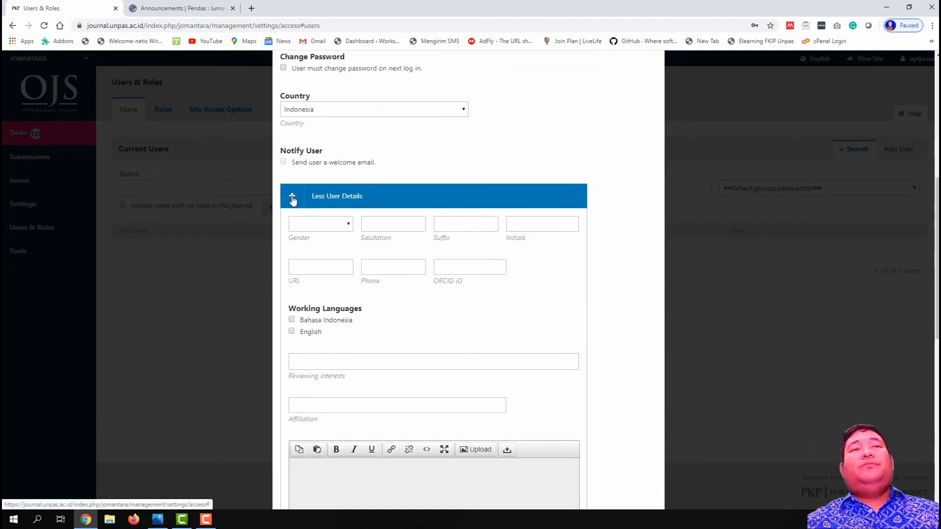
{"action": "left_click", "coordinate": [292, 197]}
{"action": "scroll", "coordinate": [304, 304], "scroll_direction": "up", "scroll_amount": 3}
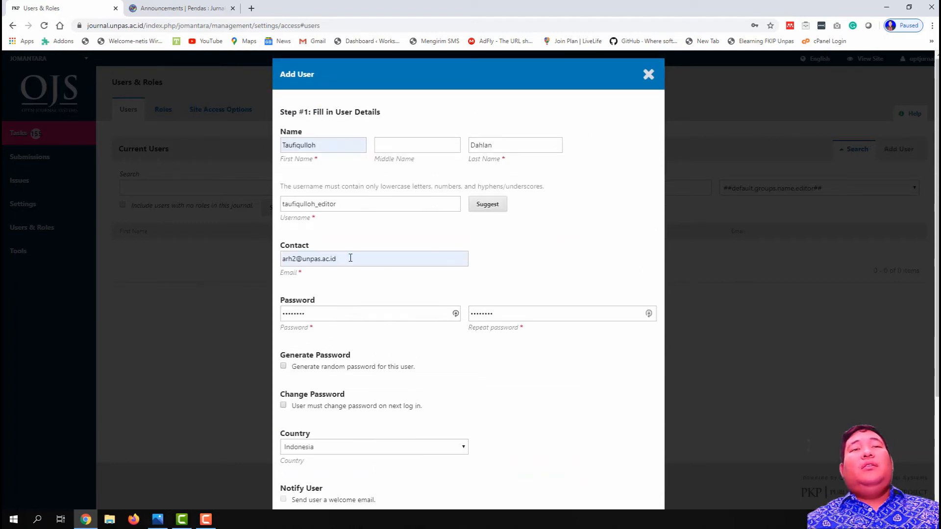
{"action": "scroll", "coordinate": [431, 377], "scroll_direction": "down", "scroll_amount": 3}
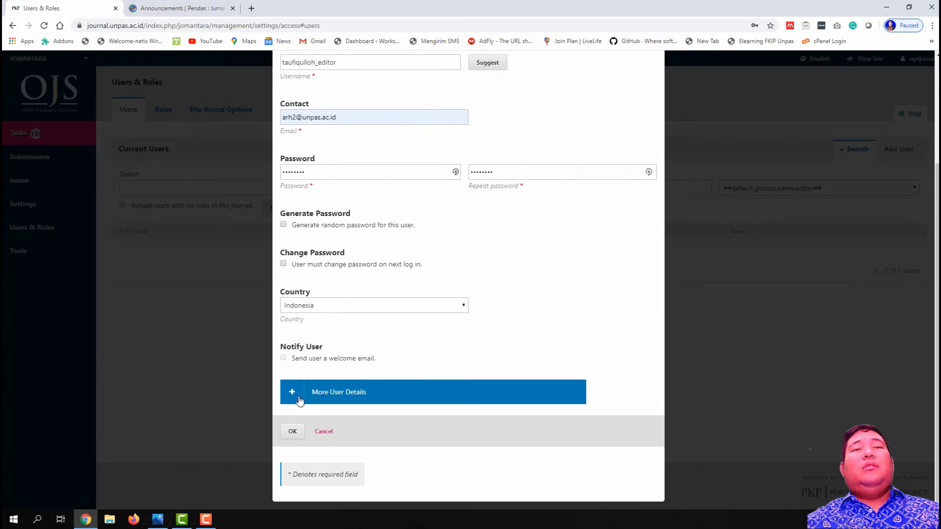
{"action": "left_click", "coordinate": [299, 401]}
{"action": "scroll", "coordinate": [343, 390], "scroll_direction": "down", "scroll_amount": 3}
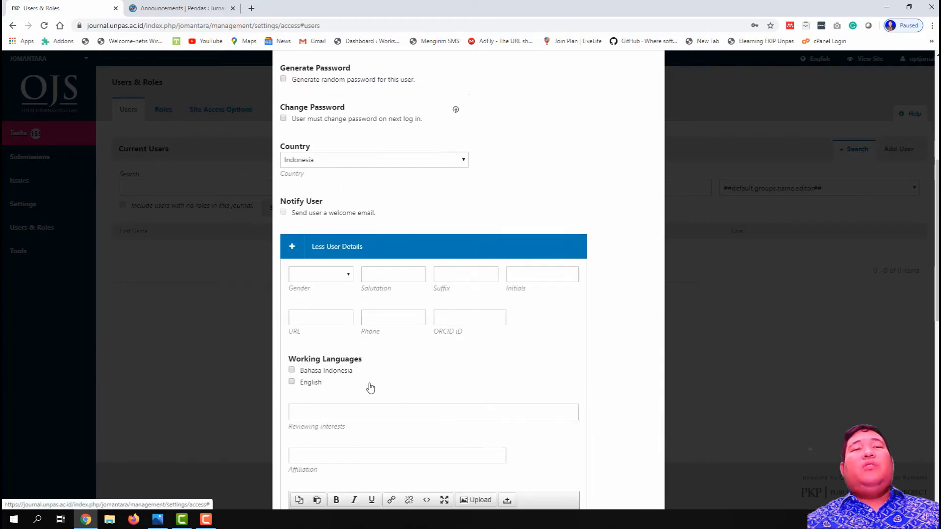
Step: Leave Gender, Affiliation, Reviewing Interests and Mailing Address empty
{"action": "left_click", "coordinate": [345, 273]}
{"action": "left_click", "coordinate": [346, 273]}
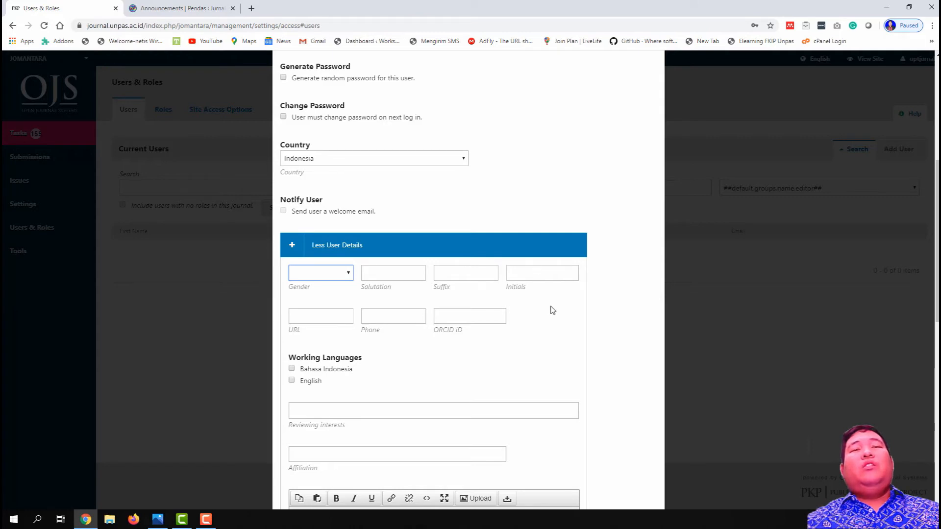
{"action": "scroll", "coordinate": [430, 402], "scroll_direction": "down", "scroll_amount": 2}
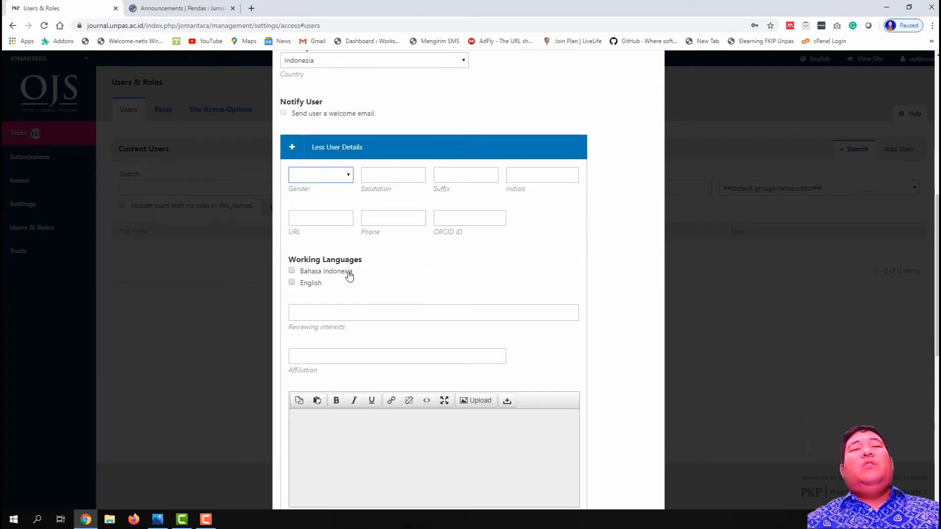
{"action": "scroll", "coordinate": [386, 317], "scroll_direction": "down", "scroll_amount": 2}
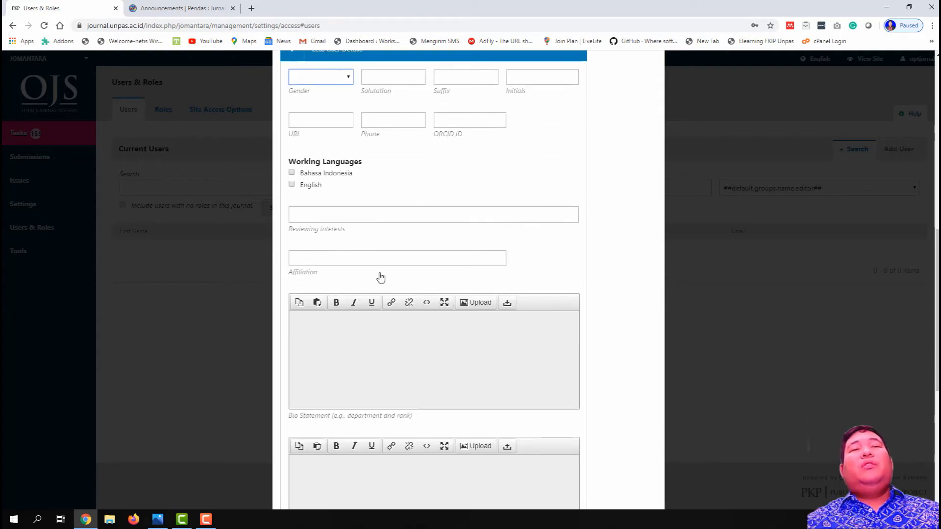
{"action": "left_click", "coordinate": [441, 261]}
{"action": "left_click", "coordinate": [445, 218]}
{"action": "scroll", "coordinate": [464, 364], "scroll_direction": "down", "scroll_amount": 1}
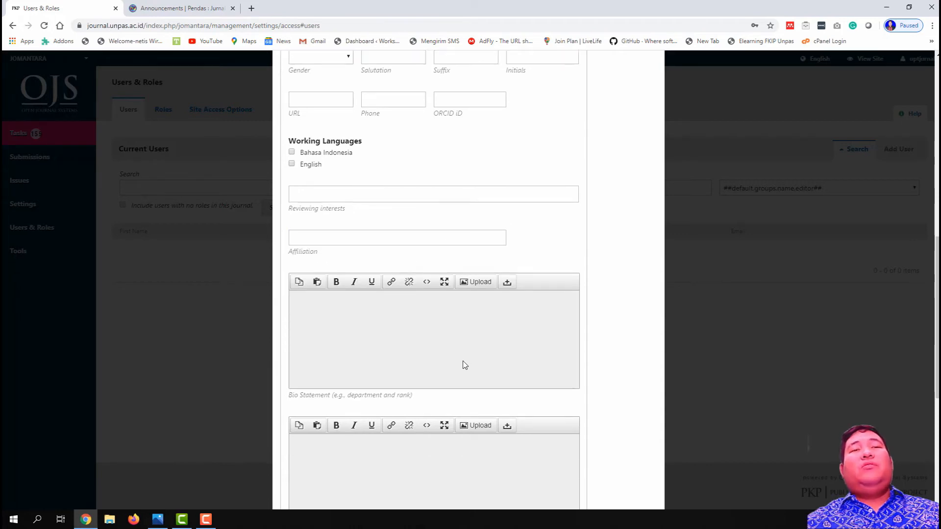
{"action": "scroll", "coordinate": [464, 365], "scroll_direction": "down", "scroll_amount": 6}
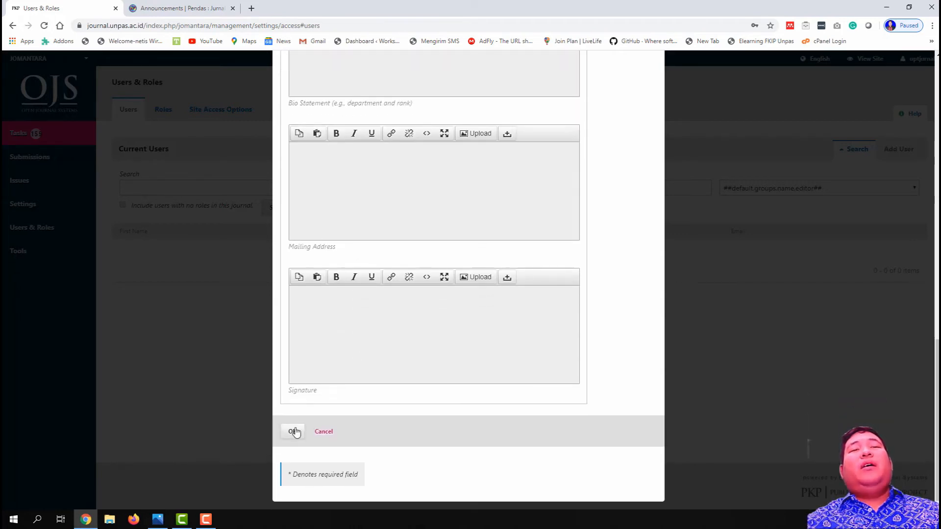
{"action": "left_click", "coordinate": [343, 208]}
{"action": "scroll", "coordinate": [342, 269], "scroll_direction": "up", "scroll_amount": 2}
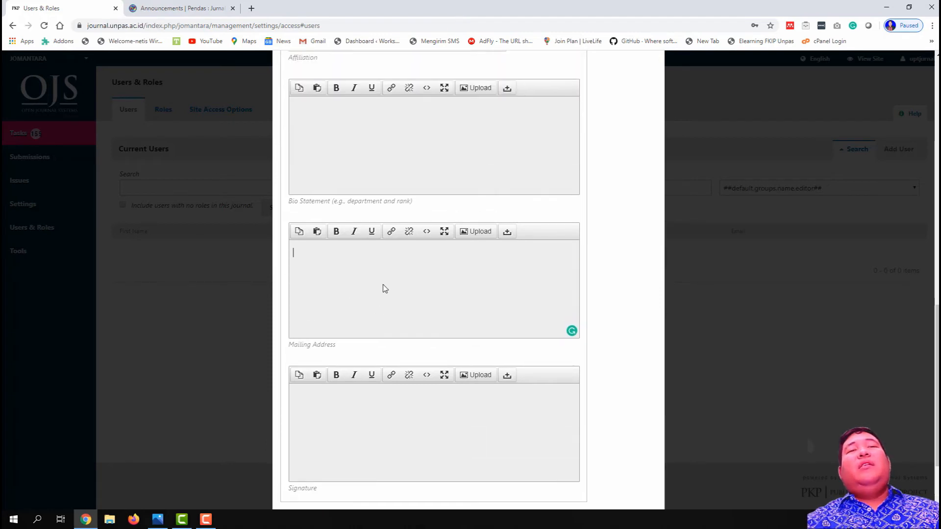
{"action": "scroll", "coordinate": [330, 296], "scroll_direction": "up", "scroll_amount": 1}
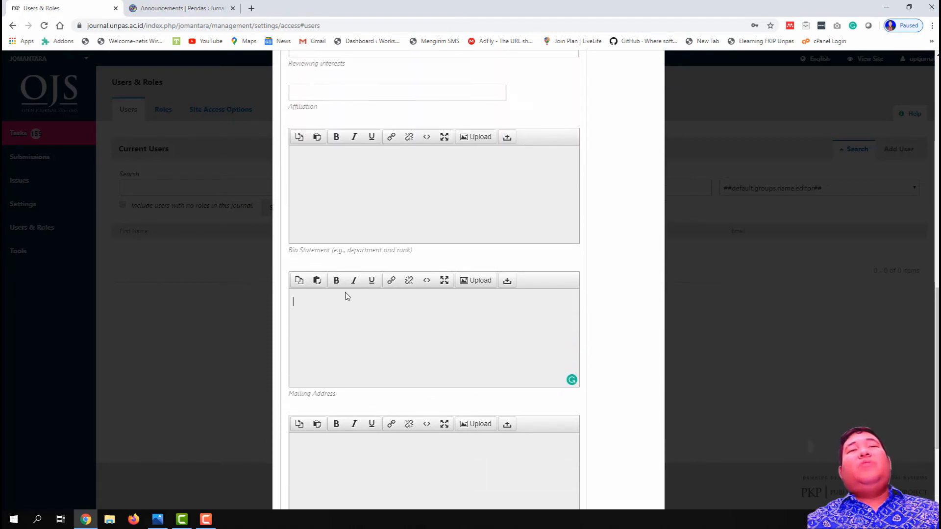
{"action": "scroll", "coordinate": [406, 338], "scroll_direction": "down", "scroll_amount": 3}
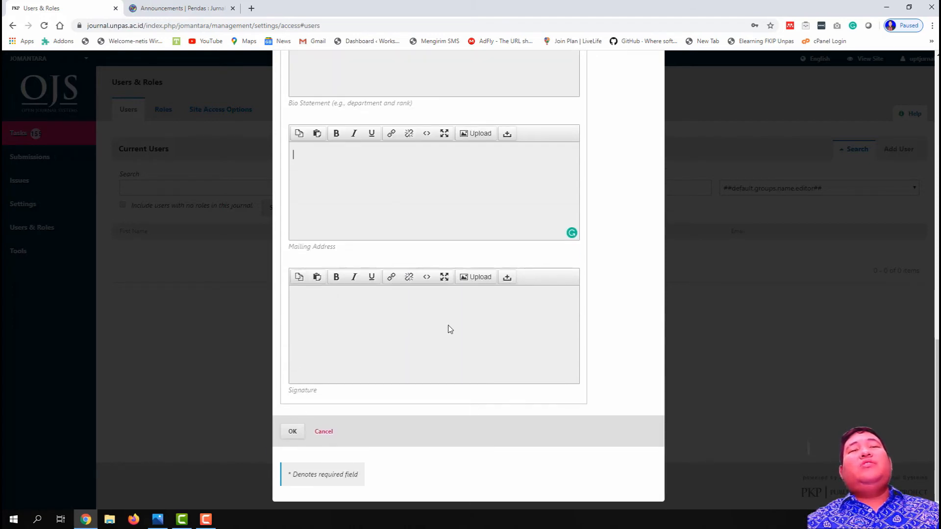
{"action": "scroll", "coordinate": [403, 376], "scroll_direction": "up", "scroll_amount": 7}
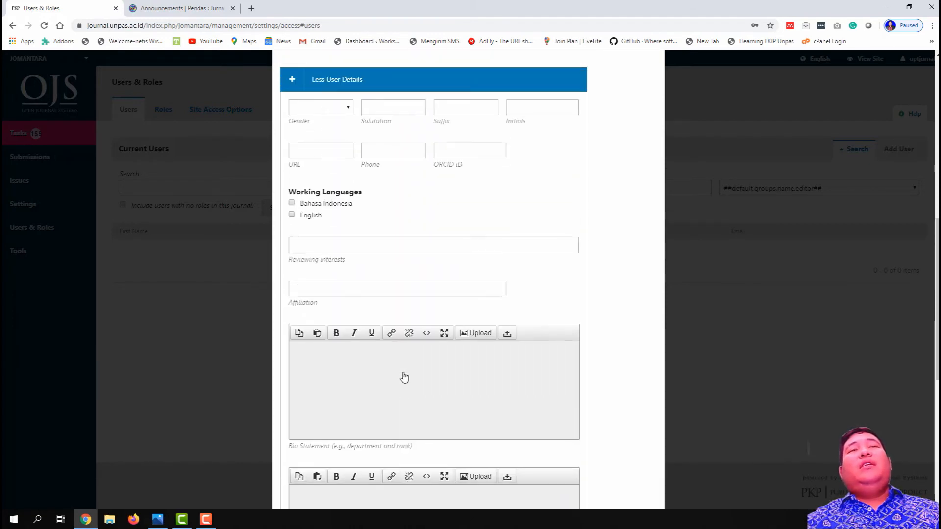
{"action": "scroll", "coordinate": [403, 375], "scroll_direction": "down", "scroll_amount": 6}
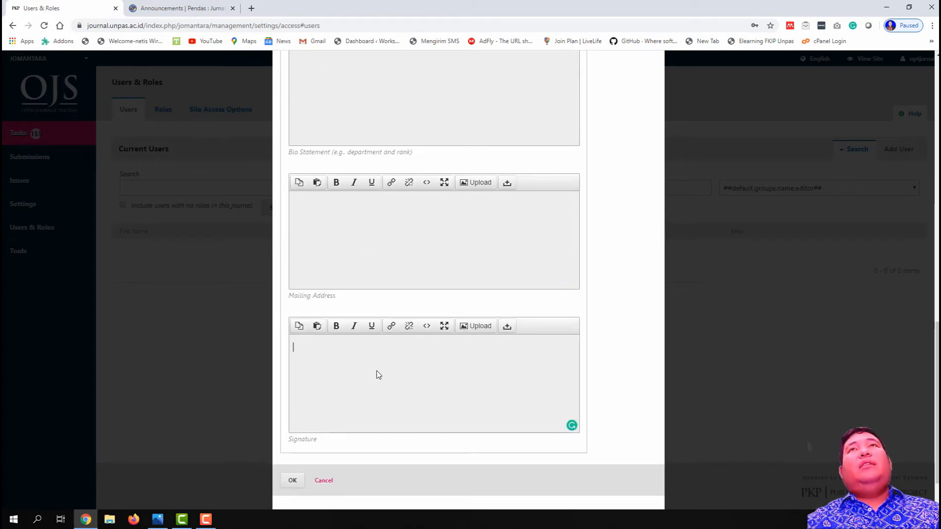
{"action": "scroll", "coordinate": [371, 321], "scroll_direction": "up", "scroll_amount": 6}
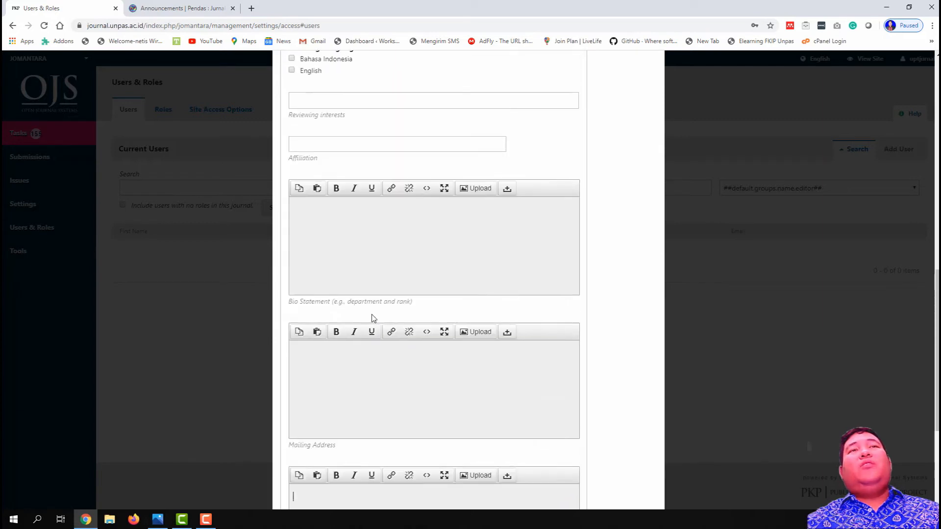
{"action": "scroll", "coordinate": [373, 318], "scroll_direction": "down", "scroll_amount": 6}
{"action": "scroll", "coordinate": [372, 318], "scroll_direction": "down", "scroll_amount": 1}
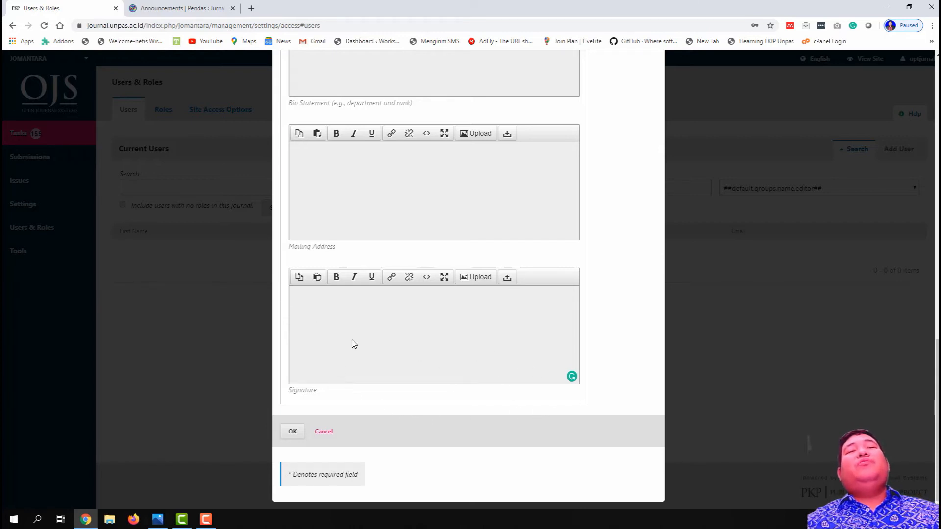
Step: Submit the form, then change the already-used e-mail's last digit to 3 and resubmit
{"action": "left_click", "coordinate": [293, 432]}
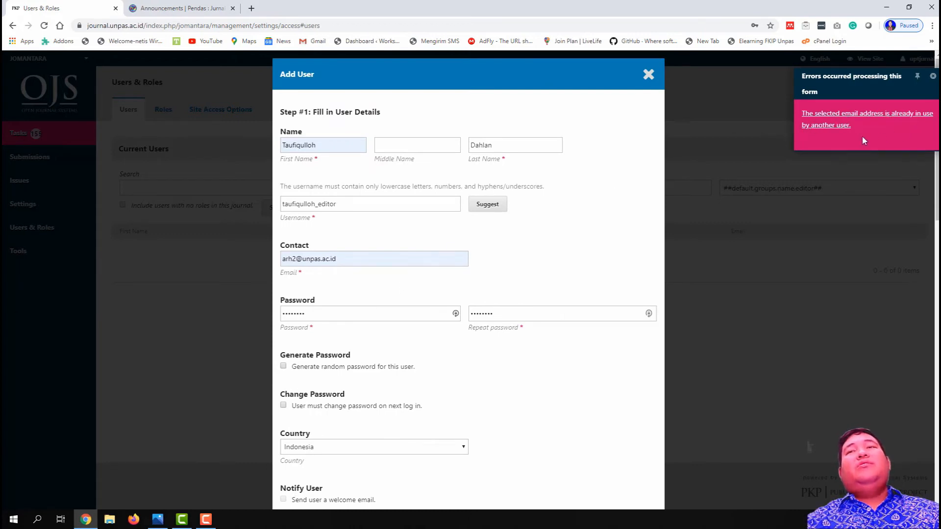
{"action": "left_click", "coordinate": [295, 259]}
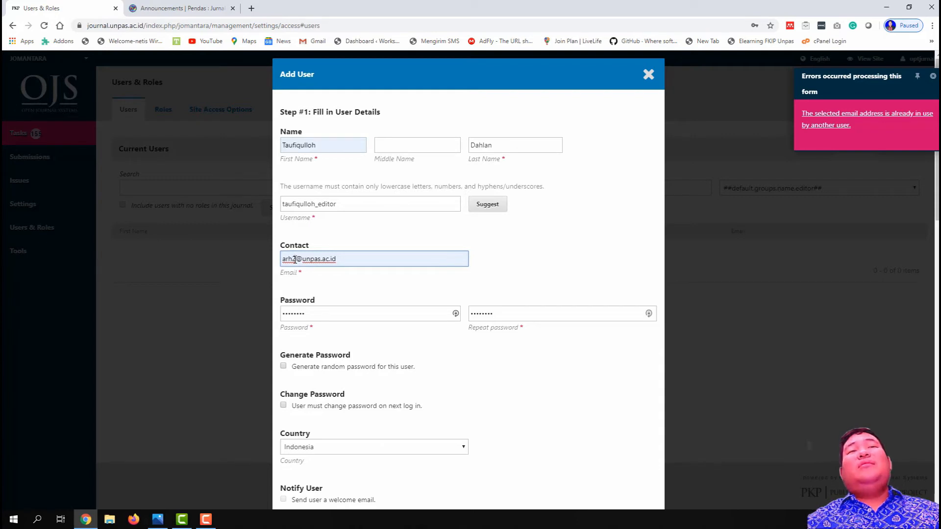
{"action": "key", "text": "BackSpace"}
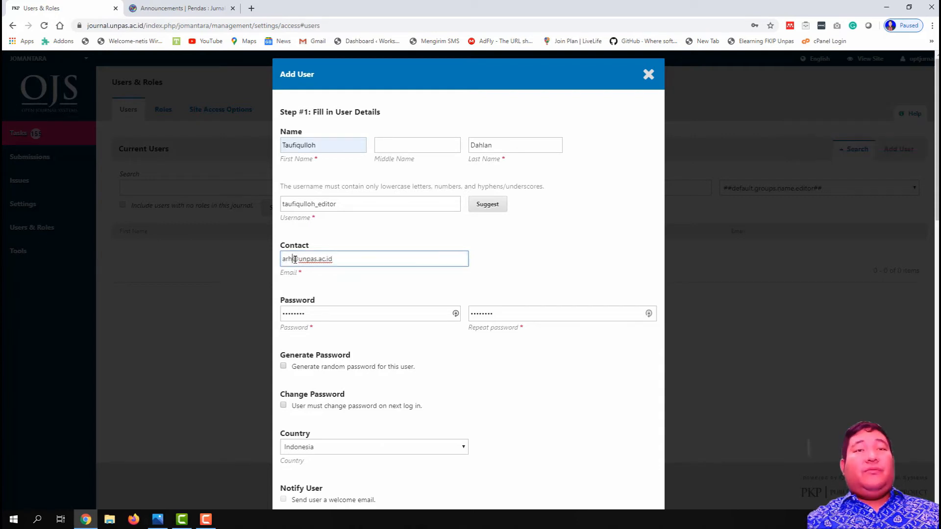
{"action": "type", "text": "3"}
{"action": "scroll", "coordinate": [418, 309], "scroll_direction": "down", "scroll_amount": 15}
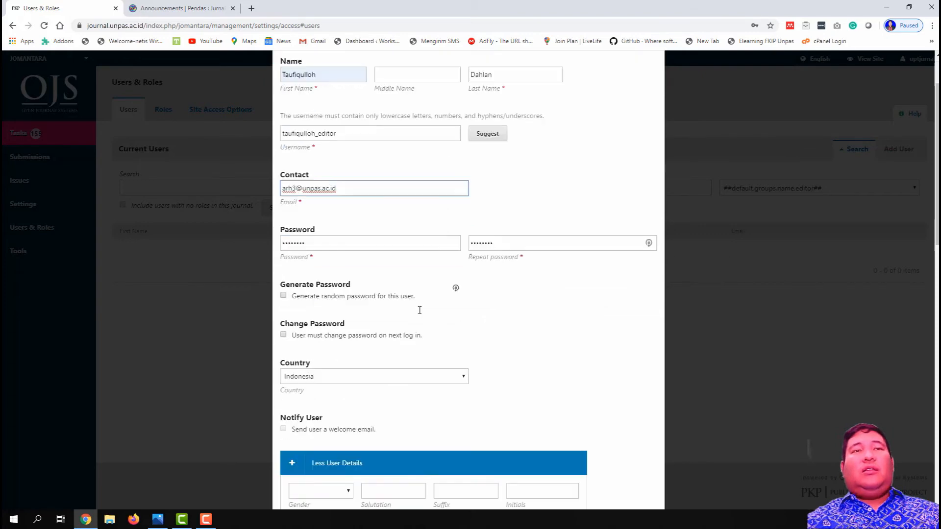
{"action": "scroll", "coordinate": [418, 314], "scroll_direction": "down", "scroll_amount": 2}
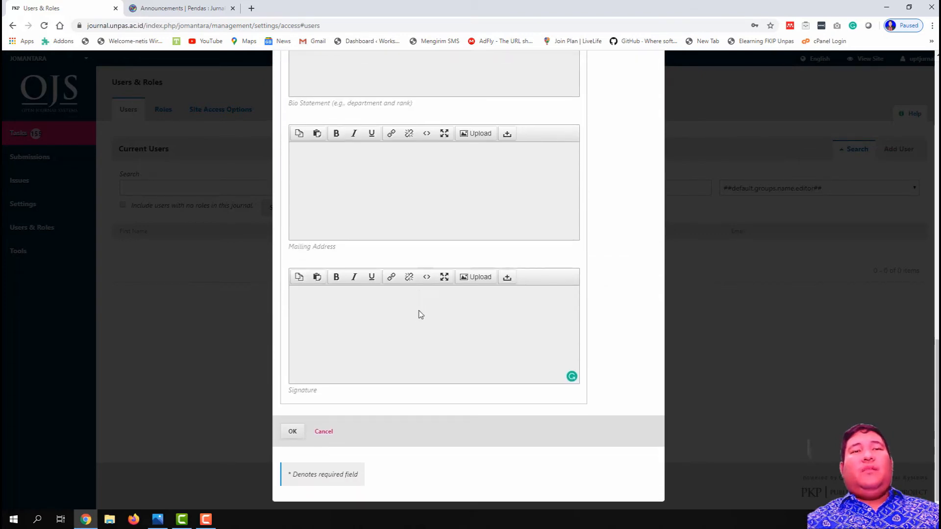
{"action": "left_click", "coordinate": [293, 431]}
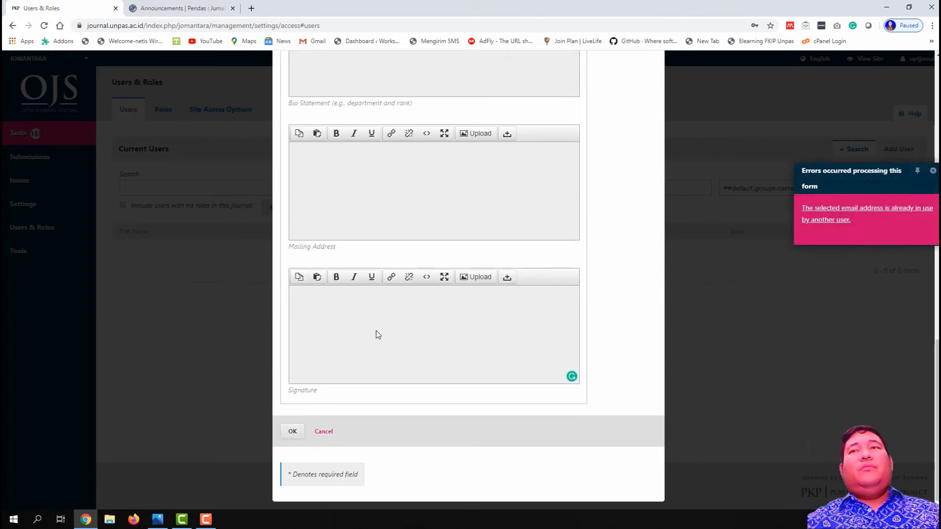
Step: Re-edit the rejected e-mail address and resubmit the account details
{"action": "scroll", "coordinate": [380, 331], "scroll_direction": "up", "scroll_amount": 10}
{"action": "scroll", "coordinate": [380, 331], "scroll_direction": "up", "scroll_amount": 6}
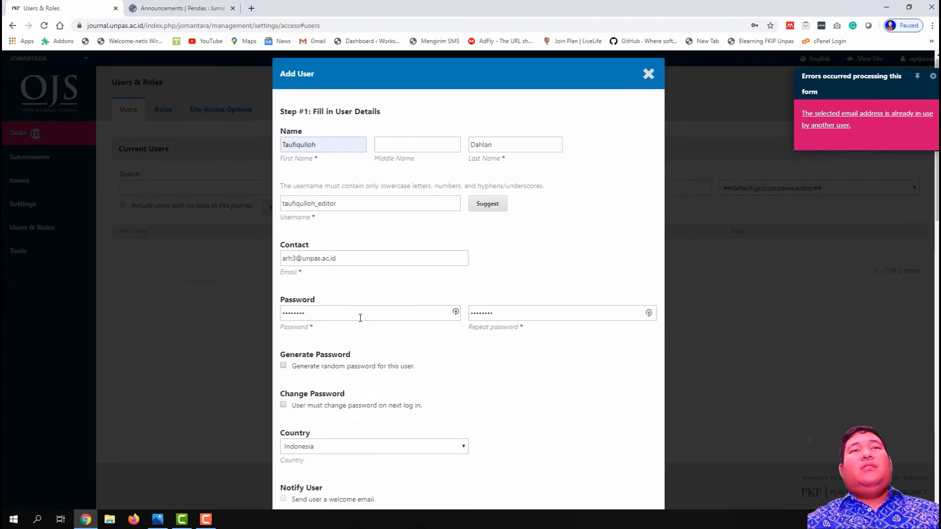
{"action": "left_click", "coordinate": [297, 259]}
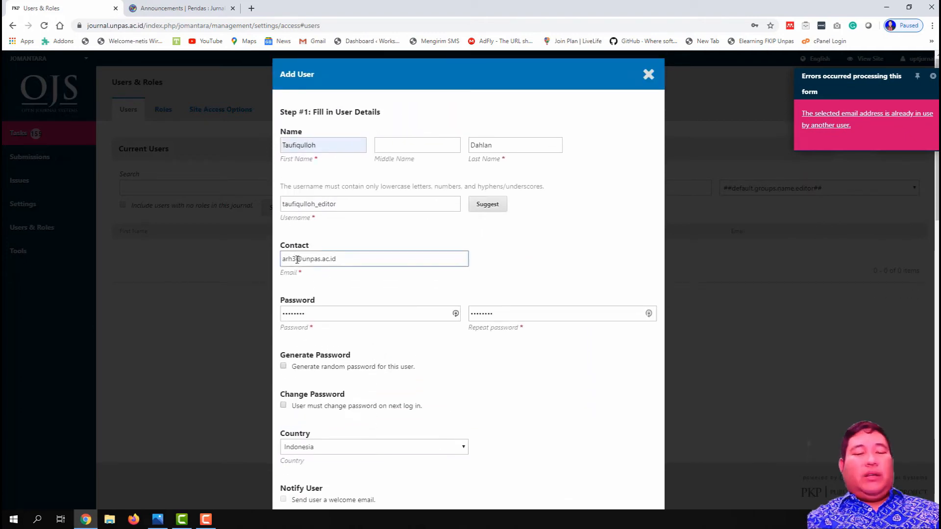
{"action": "scroll", "coordinate": [319, 279], "scroll_direction": "down", "scroll_amount": 10}
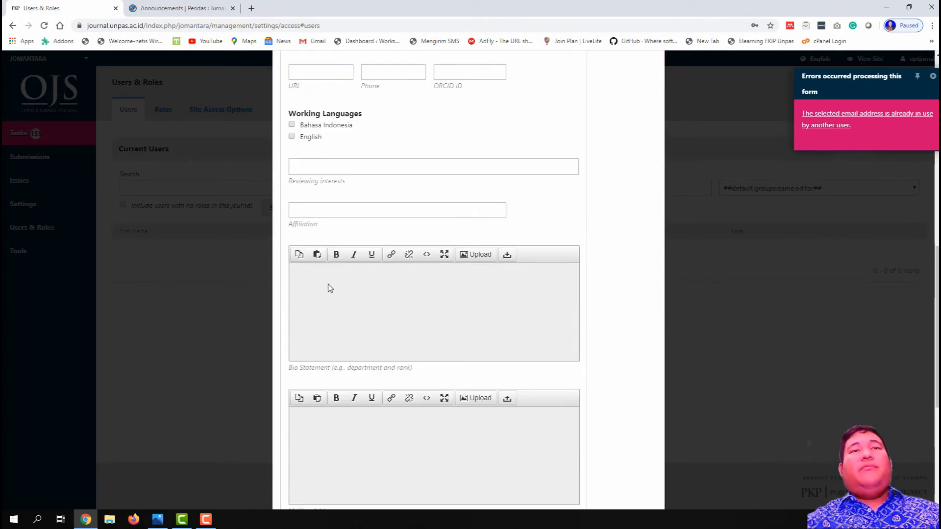
{"action": "scroll", "coordinate": [327, 288], "scroll_direction": "down", "scroll_amount": 5}
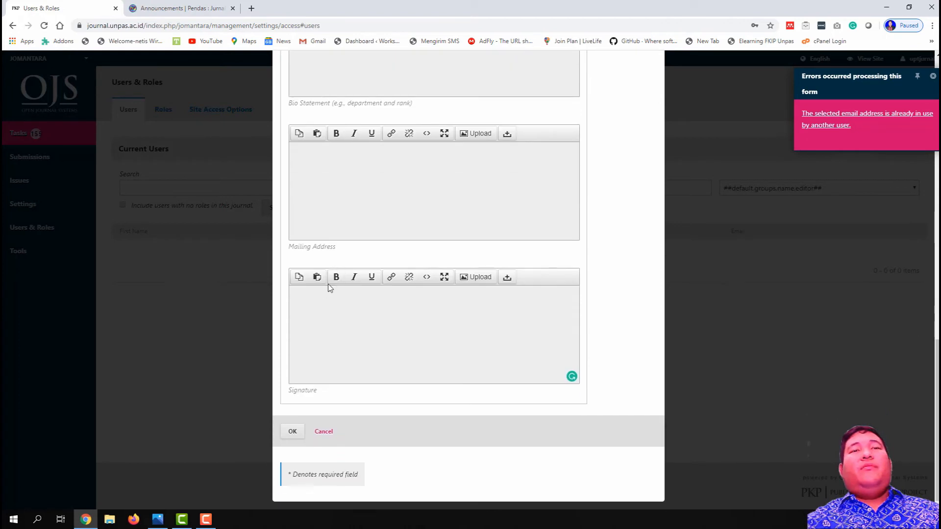
{"action": "left_click", "coordinate": [292, 432]}
{"action": "scroll", "coordinate": [294, 417], "scroll_direction": "up", "scroll_amount": 8}
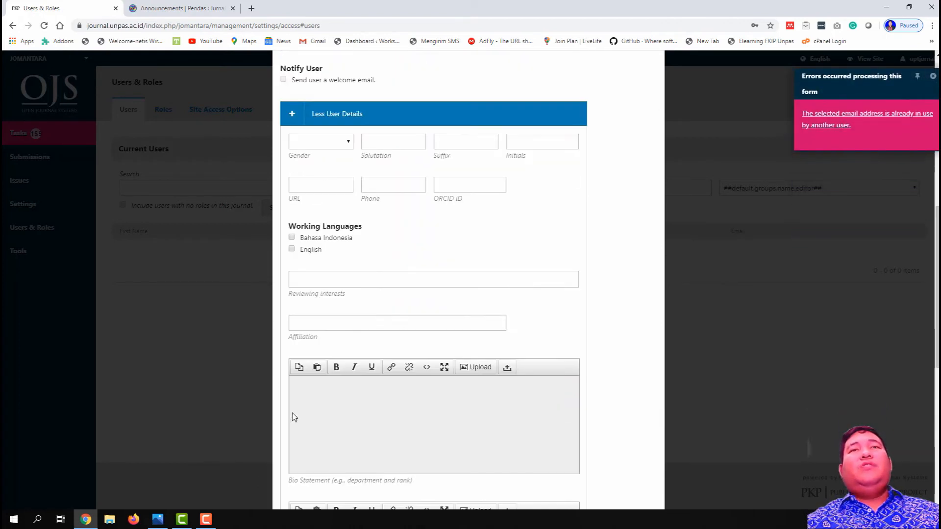
{"action": "scroll", "coordinate": [294, 417], "scroll_direction": "up", "scroll_amount": 7}
{"action": "left_click", "coordinate": [297, 197]}
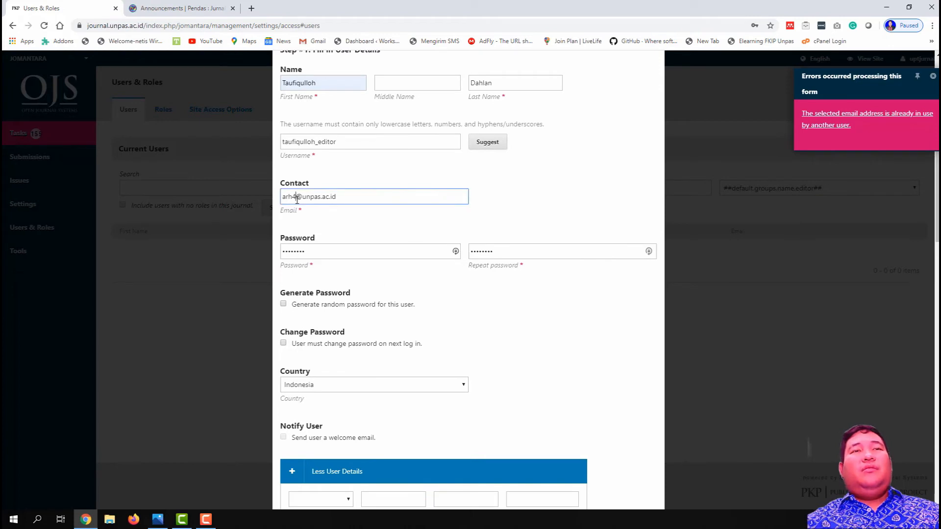
{"action": "scroll", "coordinate": [329, 303], "scroll_direction": "down", "scroll_amount": 8}
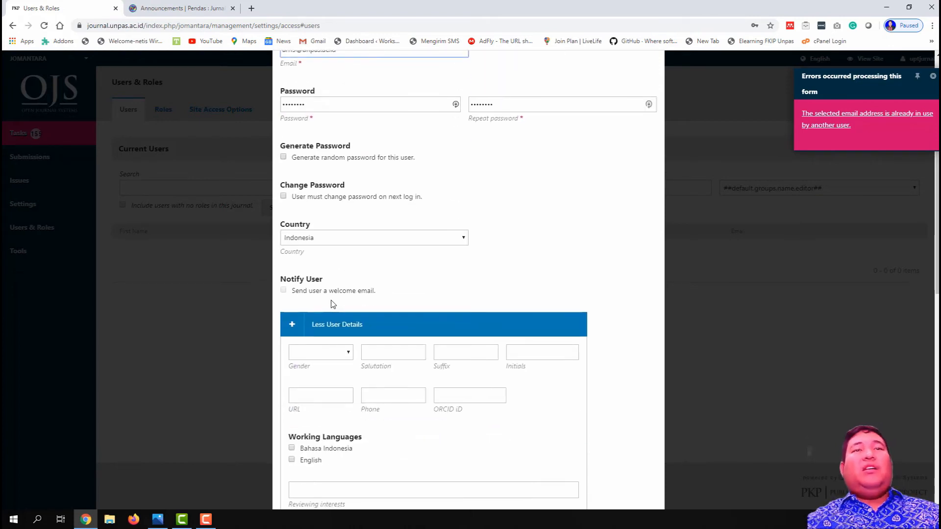
{"action": "scroll", "coordinate": [332, 304], "scroll_direction": "down", "scroll_amount": 5}
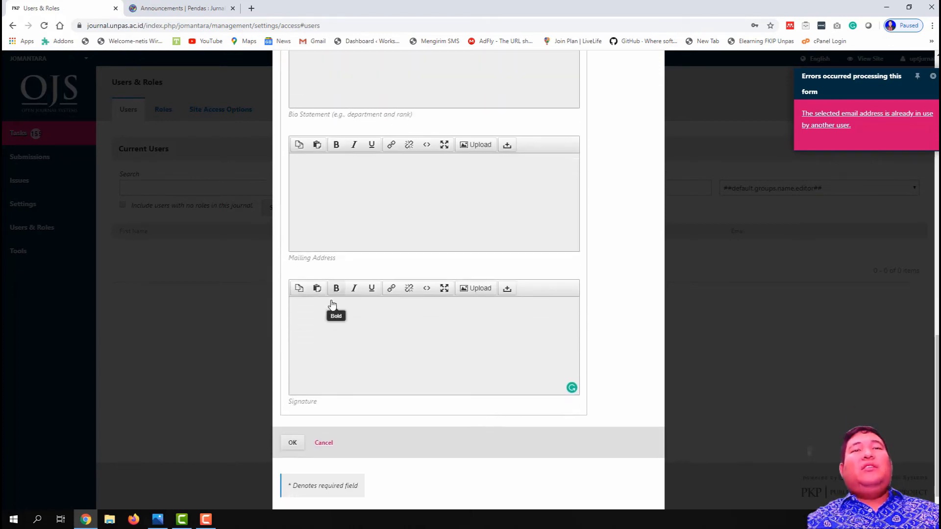
{"action": "left_click", "coordinate": [290, 433]}
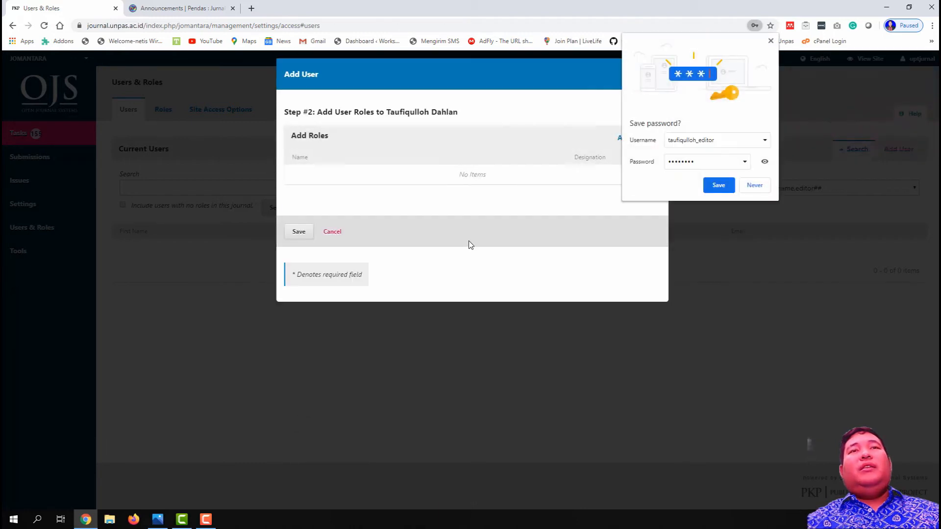
Step: Add an editor role row for the new user
{"action": "left_click", "coordinate": [723, 190]}
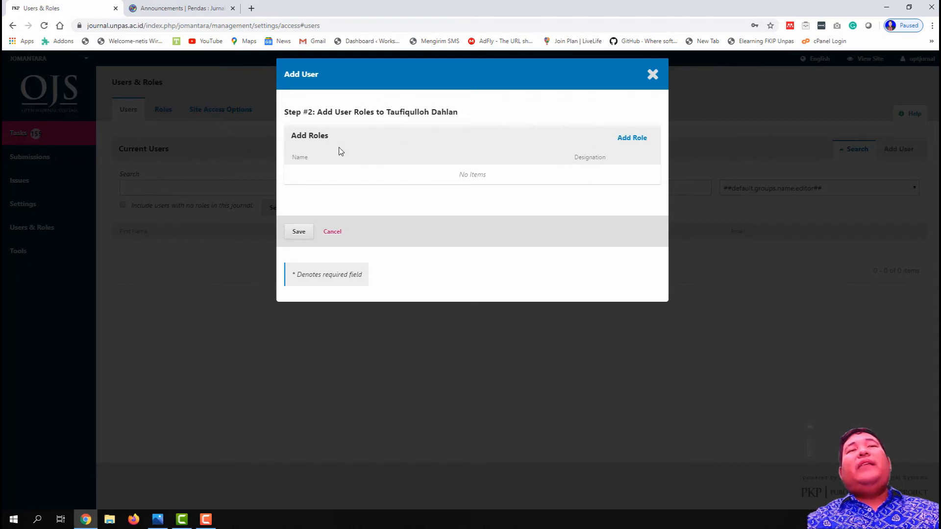
{"action": "left_click", "coordinate": [632, 139]}
{"action": "left_click", "coordinate": [550, 177]}
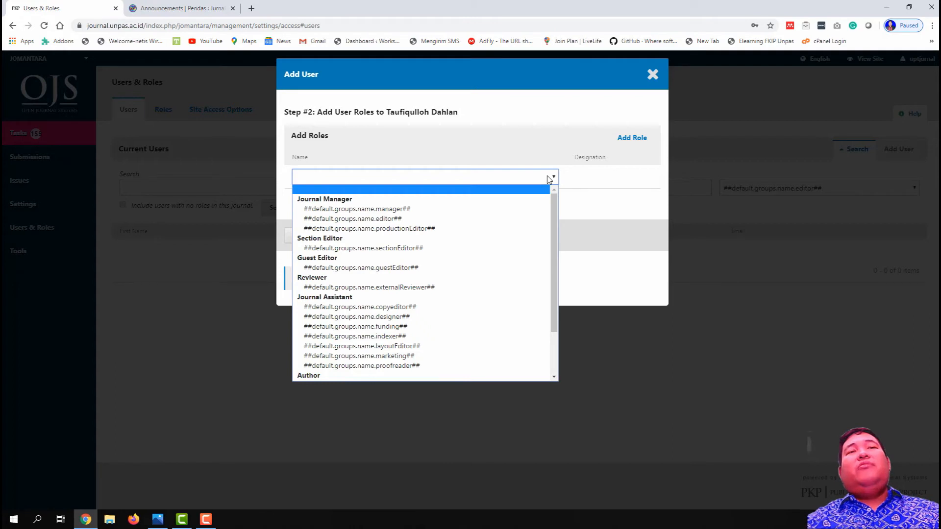
{"action": "left_click", "coordinate": [516, 223]}
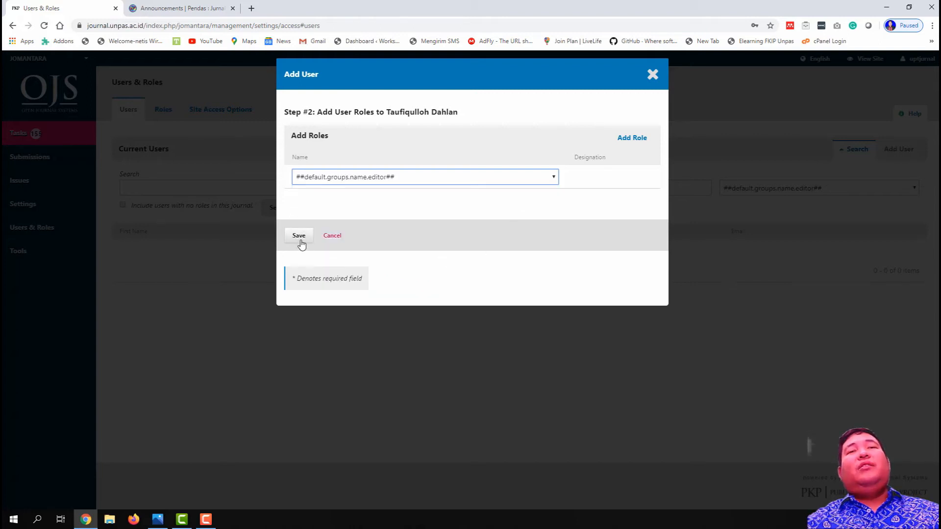
{"action": "left_click", "coordinate": [409, 211]}
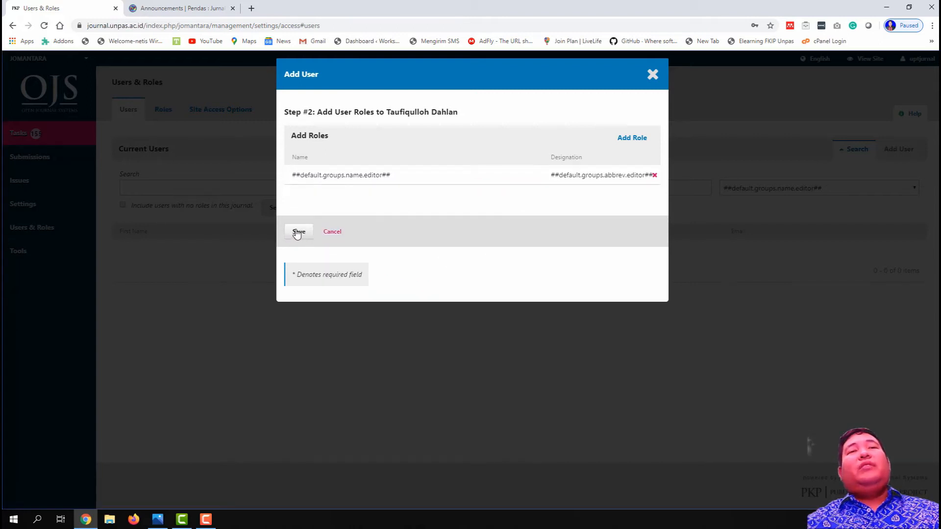
Step: Add extra role rows, including designer, then remove them again
{"action": "left_click", "coordinate": [639, 141]}
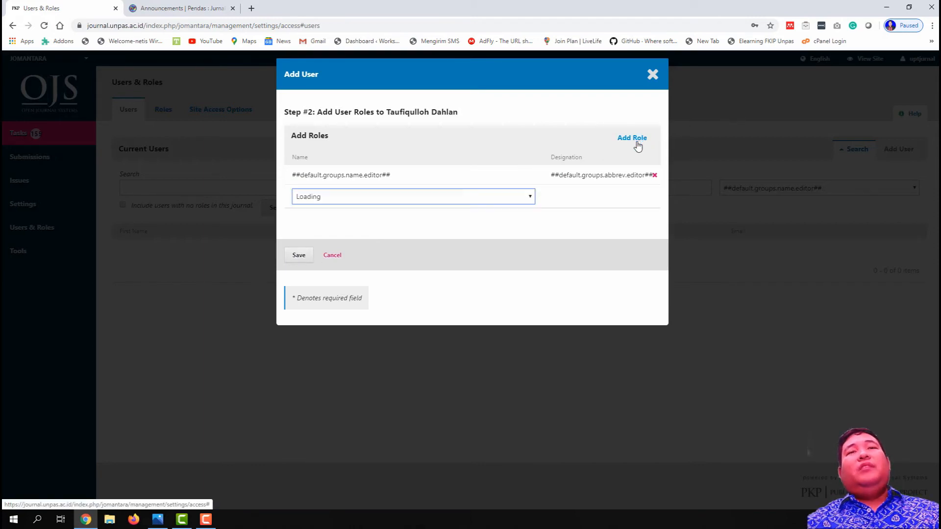
{"action": "left_click", "coordinate": [505, 200]}
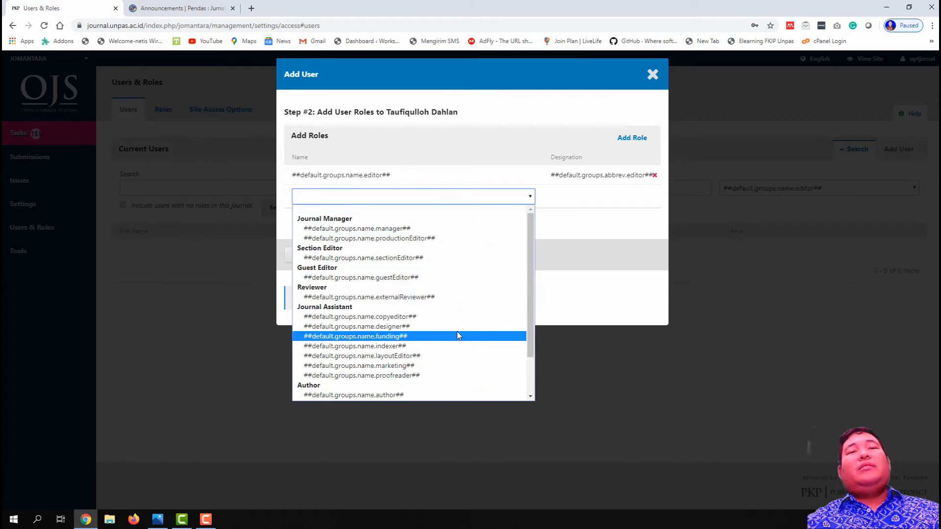
{"action": "left_click", "coordinate": [570, 241]}
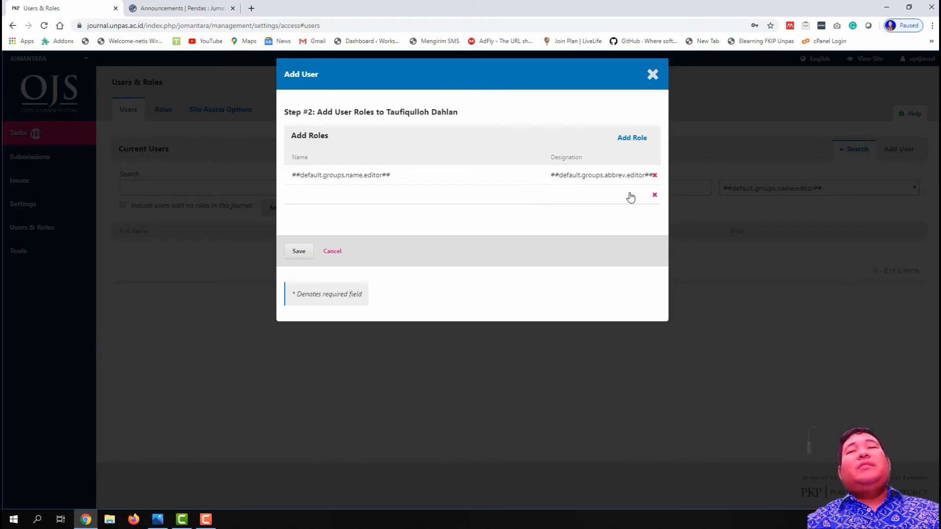
{"action": "left_click", "coordinate": [652, 197]}
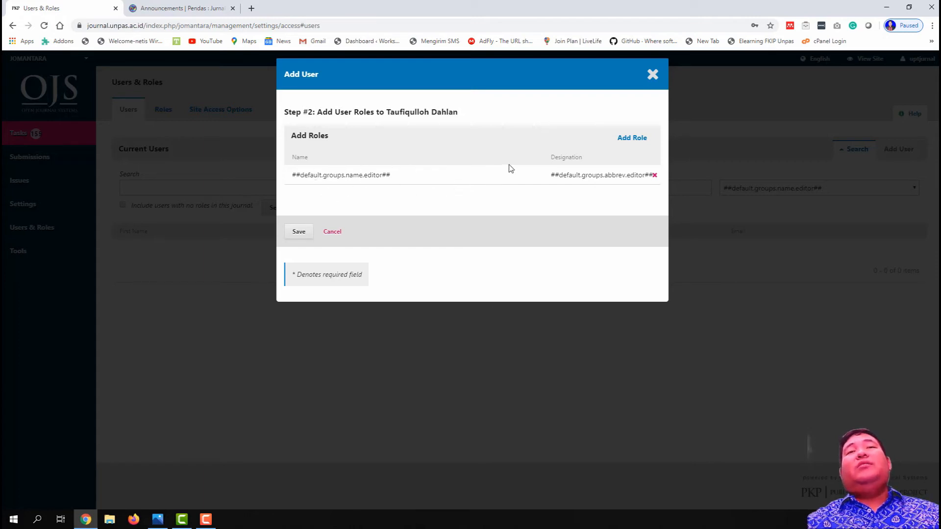
{"action": "left_click", "coordinate": [616, 139]}
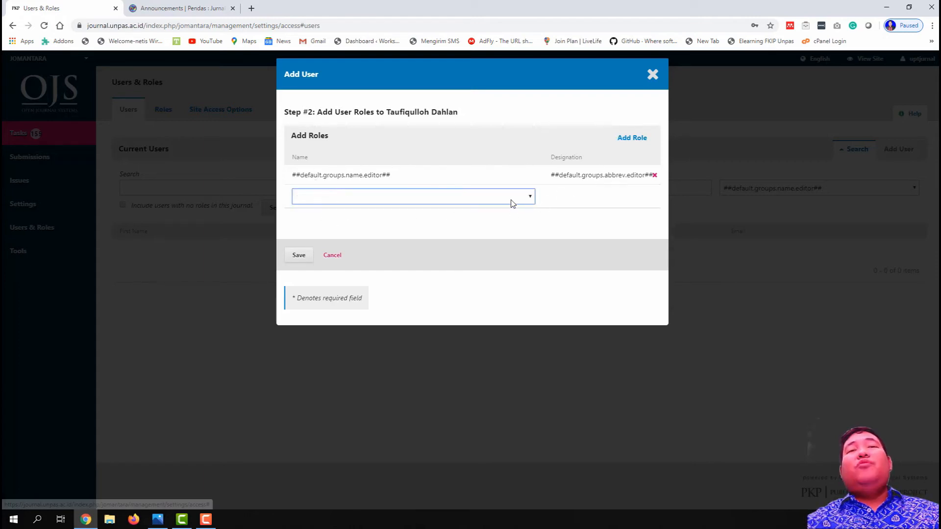
{"action": "left_click", "coordinate": [516, 197]}
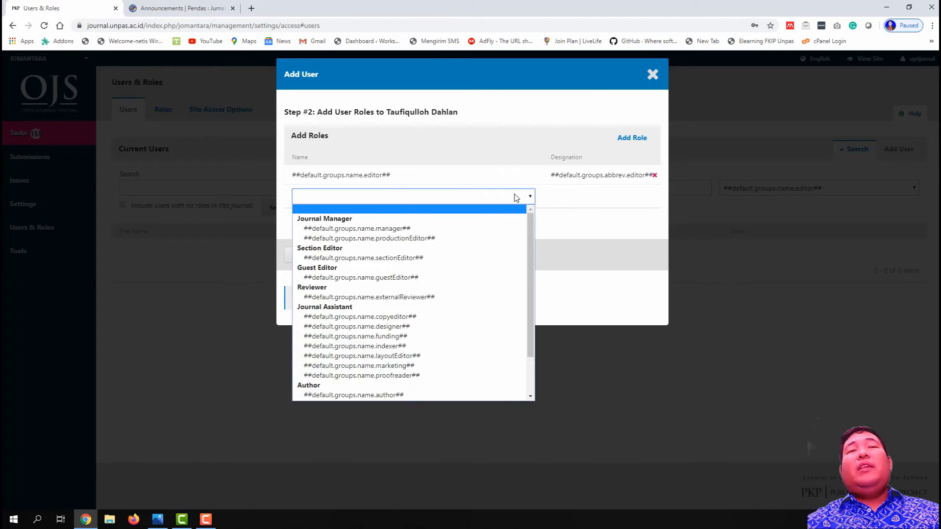
{"action": "left_click", "coordinate": [436, 327]}
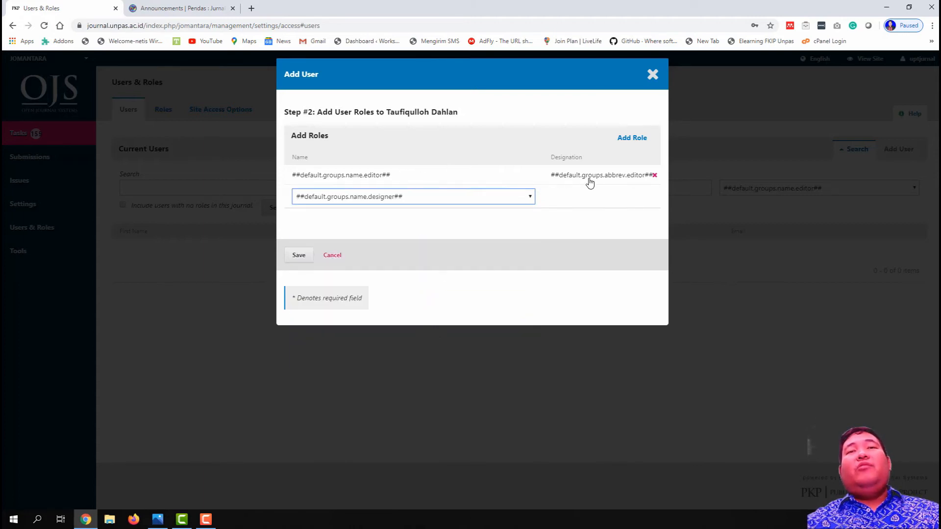
{"action": "left_click", "coordinate": [626, 250]}
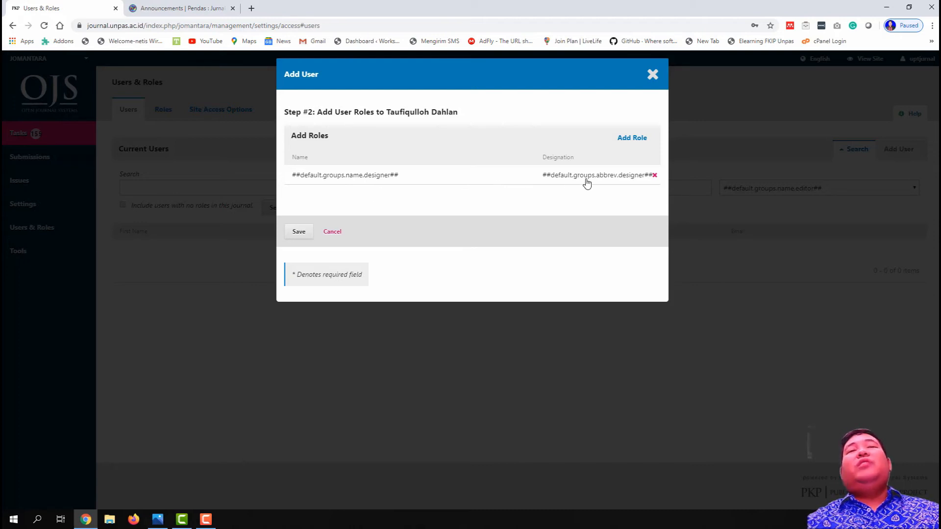
{"action": "left_click", "coordinate": [653, 176]}
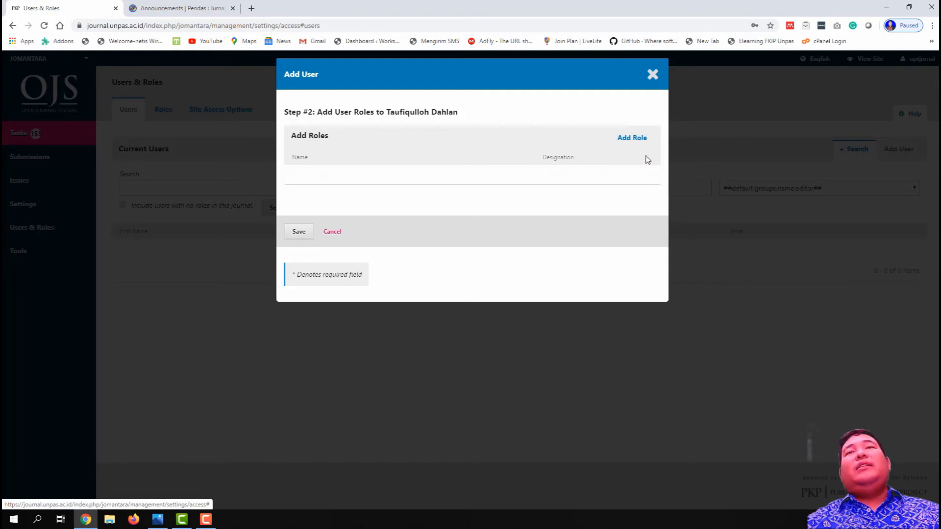
Step: Add the editor role in a fresh row and save the role assignments
{"action": "left_click", "coordinate": [634, 138]}
{"action": "left_click", "coordinate": [538, 179]}
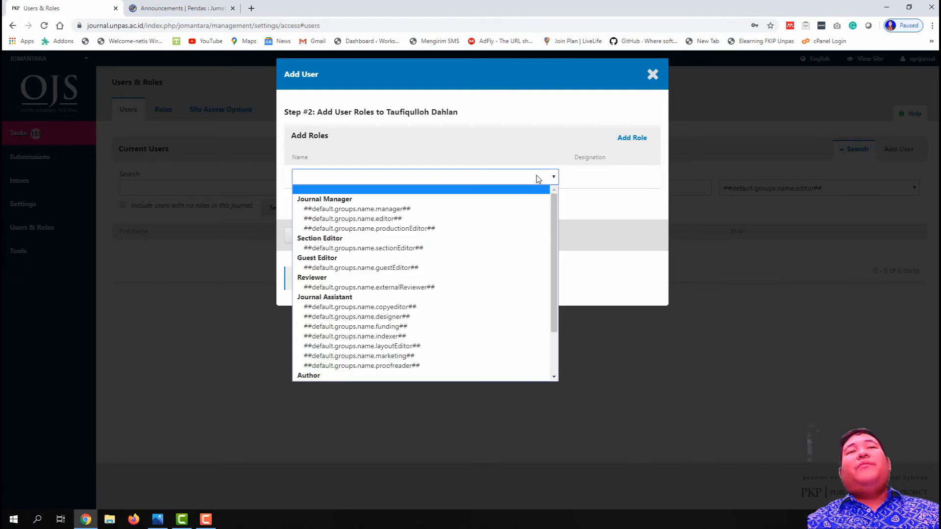
{"action": "left_click", "coordinate": [488, 218]}
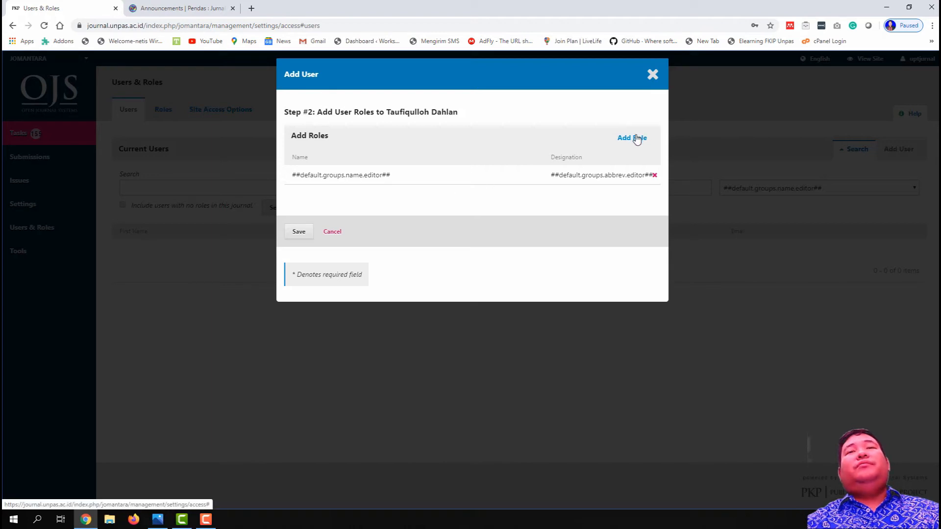
{"action": "left_click", "coordinate": [295, 233]}
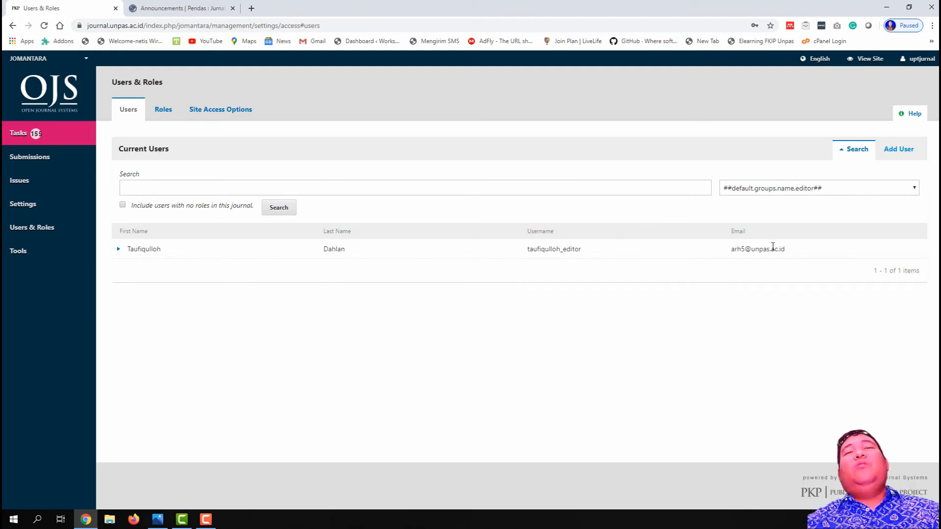
Step: Filter the user list to externalReviewer and open a blank Add User form
{"action": "left_click", "coordinate": [757, 193]}
{"action": "left_click", "coordinate": [757, 195]}
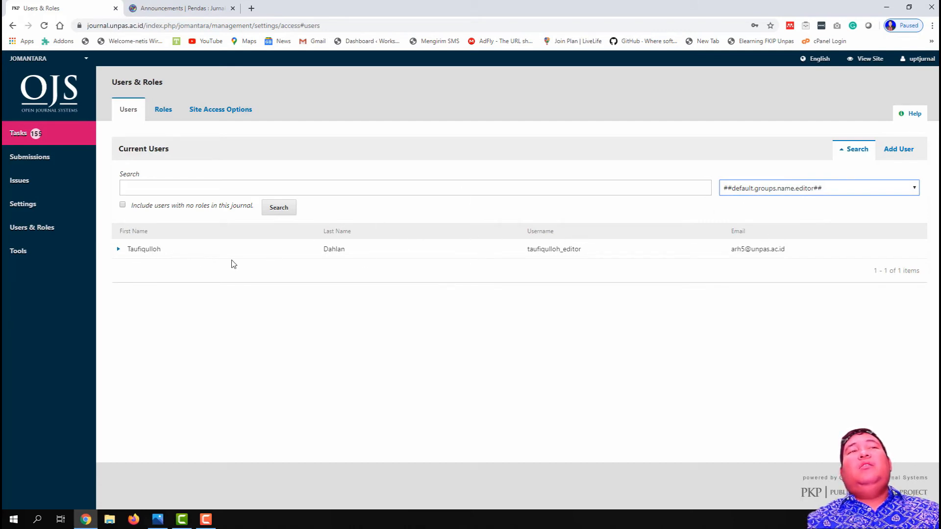
{"action": "left_click", "coordinate": [763, 189]}
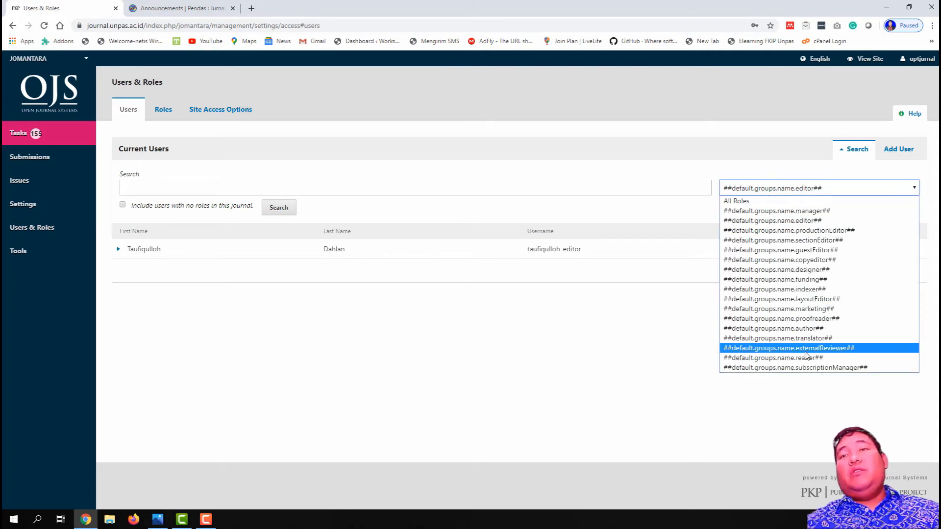
{"action": "left_click", "coordinate": [769, 347]}
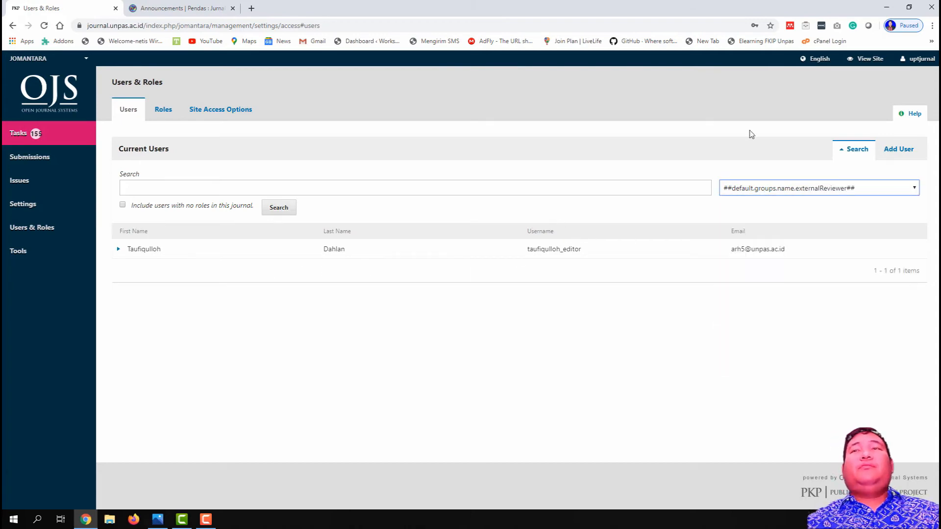
{"action": "left_click", "coordinate": [902, 151]}
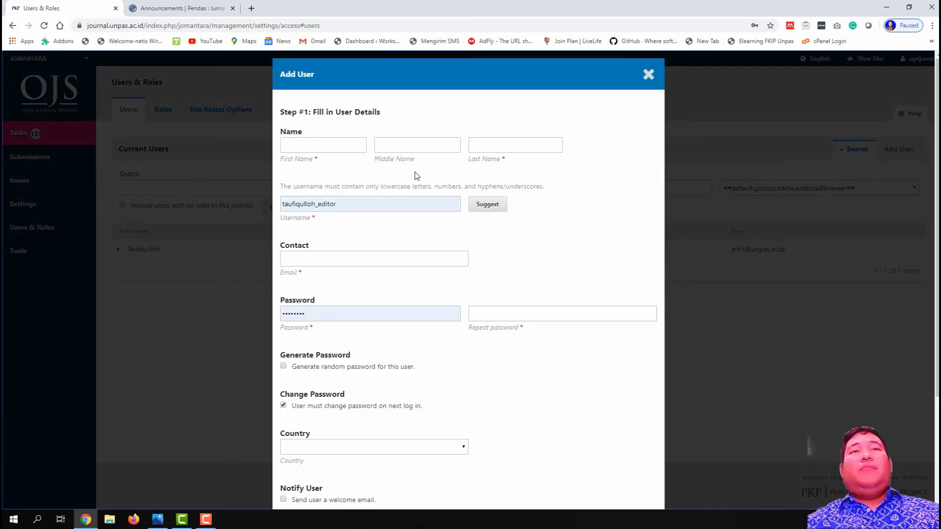
Step: Enter the reviewer's first name and accept the suggested last name
{"action": "scroll", "coordinate": [343, 162], "scroll_direction": "down", "scroll_amount": 2}
{"action": "scroll", "coordinate": [315, 127], "scroll_direction": "up", "scroll_amount": 2}
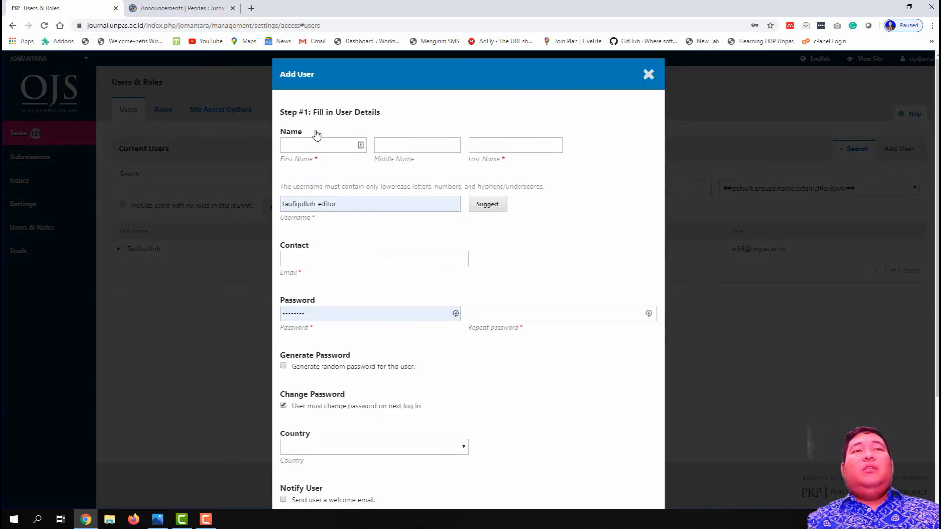
{"action": "left_click", "coordinate": [315, 145]}
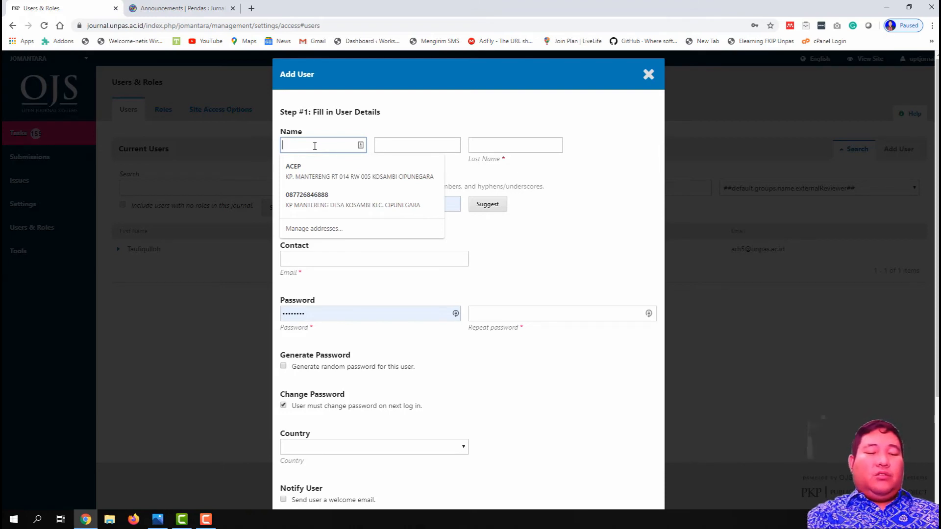
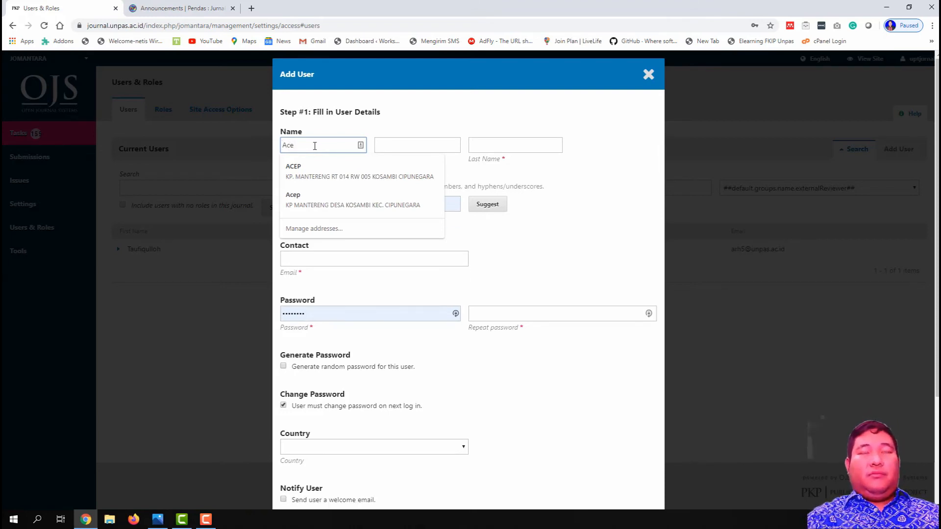
{"action": "key", "text": "Tab"}
{"action": "key", "text": "Tab"}
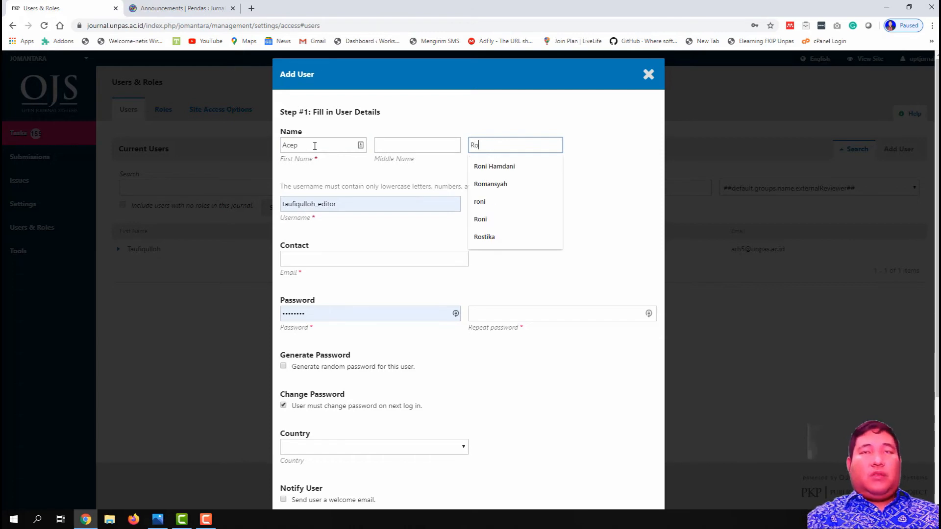
{"action": "left_click", "coordinate": [504, 166]}
Step: Replace the prefilled username with the reviewer's '_reviewer' username
{"action": "left_click_drag", "start_coordinate": [383, 202], "coordinate": [257, 203]}
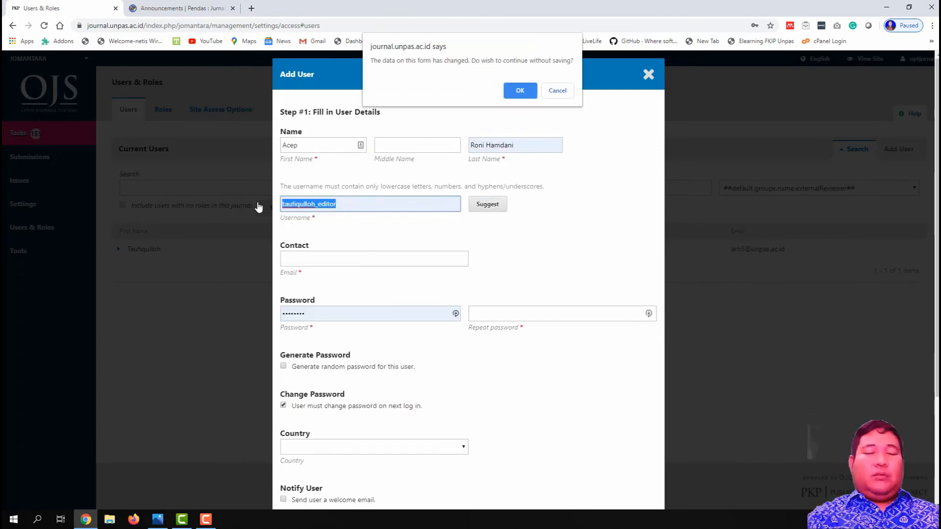
{"action": "left_click", "coordinate": [559, 92]}
{"action": "left_click", "coordinate": [355, 203]}
{"action": "left_click_drag", "start_coordinate": [356, 203], "coordinate": [237, 206]}
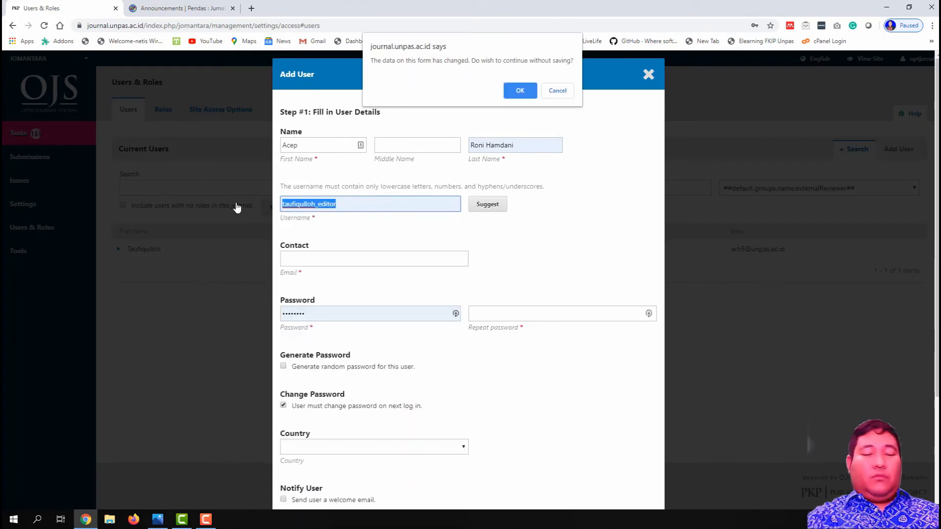
{"action": "left_click", "coordinate": [558, 91]}
{"action": "left_click", "coordinate": [378, 203]}
{"action": "key", "text": "BackSpace"}
{"action": "key", "text": "BackSpace"}
{"action": "key", "text": "BackSpace"}
{"action": "key", "text": "BackSpace"}
{"action": "key", "text": "BackSpace"}
{"action": "key", "text": "BackSpace"}
{"action": "key", "text": "BackSpace"}
{"action": "key", "text": "BackSpace"}
{"action": "key", "text": "BackSpace"}
{"action": "key", "text": "BackSpace"}
{"action": "key", "text": "BackSpace"}
{"action": "key", "text": "BackSpace"}
{"action": "key", "text": "BackSpace"}
{"action": "key", "text": "BackSpace"}
{"action": "key", "text": "BackSpace"}
{"action": "key", "text": "BackSpace"}
{"action": "key", "text": "BackSpace"}
{"action": "key", "text": "BackSpace"}
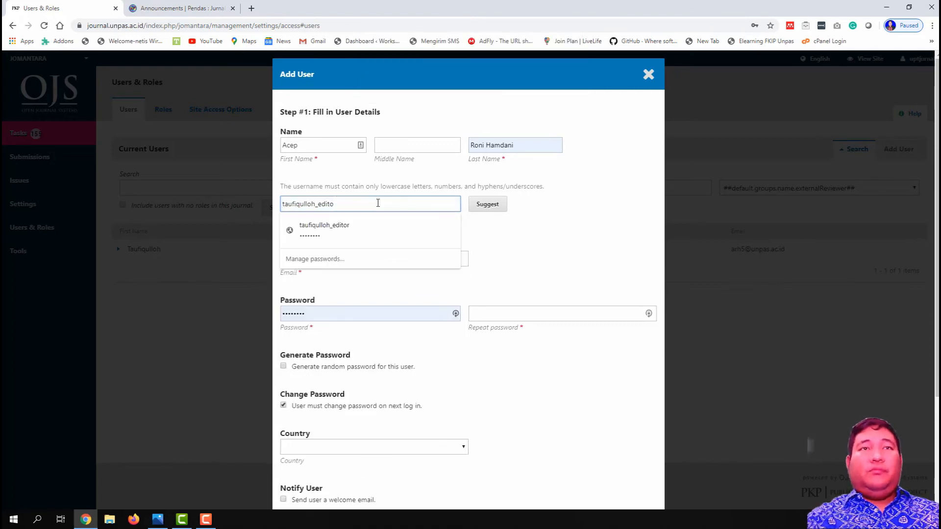
{"action": "type", "text": "ace"}
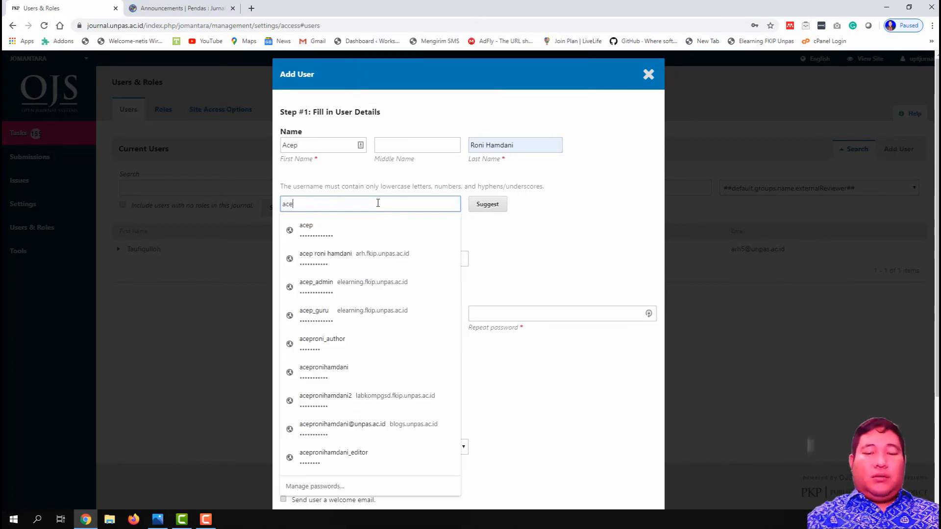
{"action": "type", "text": "p_reviewer"}
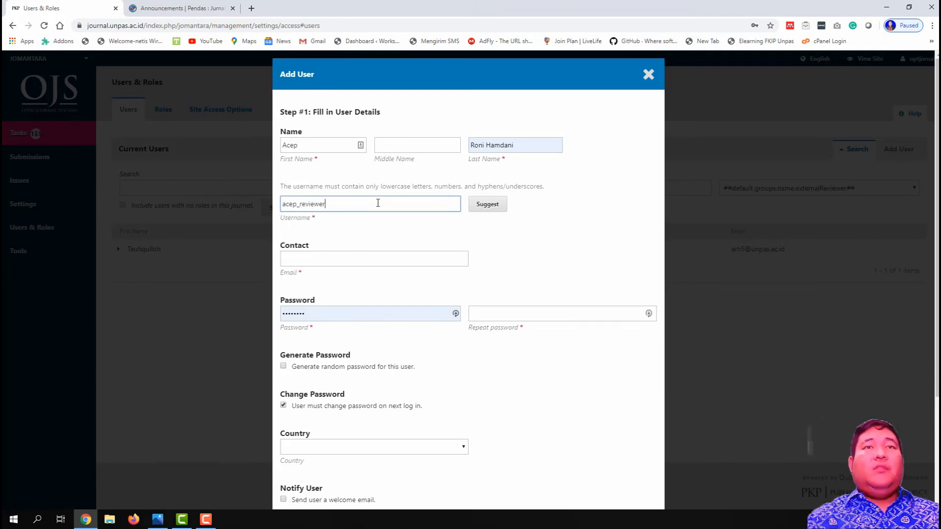
Step: Enter the reviewer's e-mail address in the Email field
{"action": "left_click", "coordinate": [365, 260]}
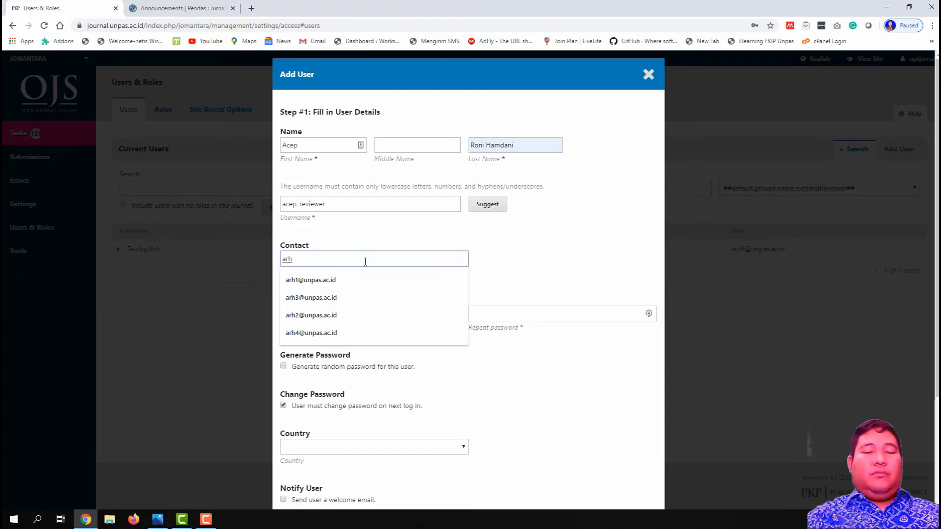
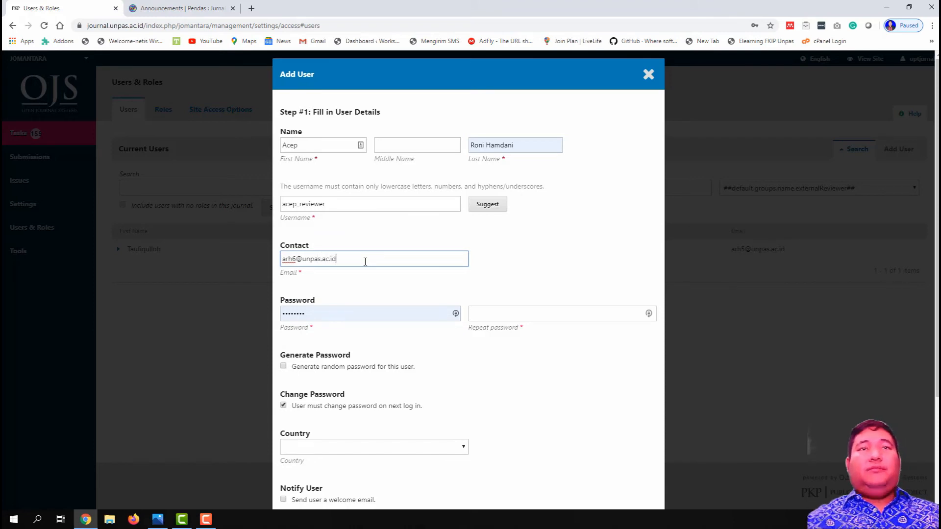
{"action": "double_click", "coordinate": [330, 310]}
{"action": "left_click", "coordinate": [266, 314]}
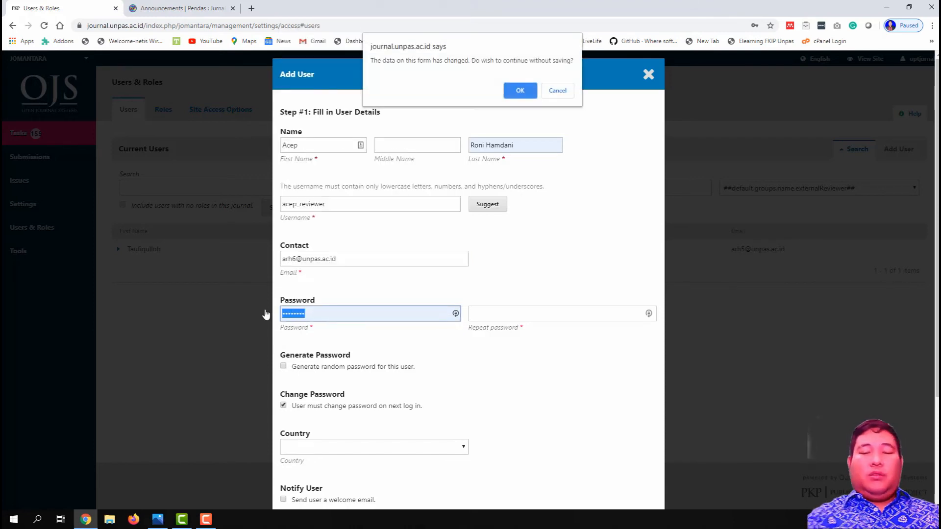
Step: Enter the new user's password and repeat it
{"action": "left_click", "coordinate": [558, 91]}
{"action": "type", "text": "********"}
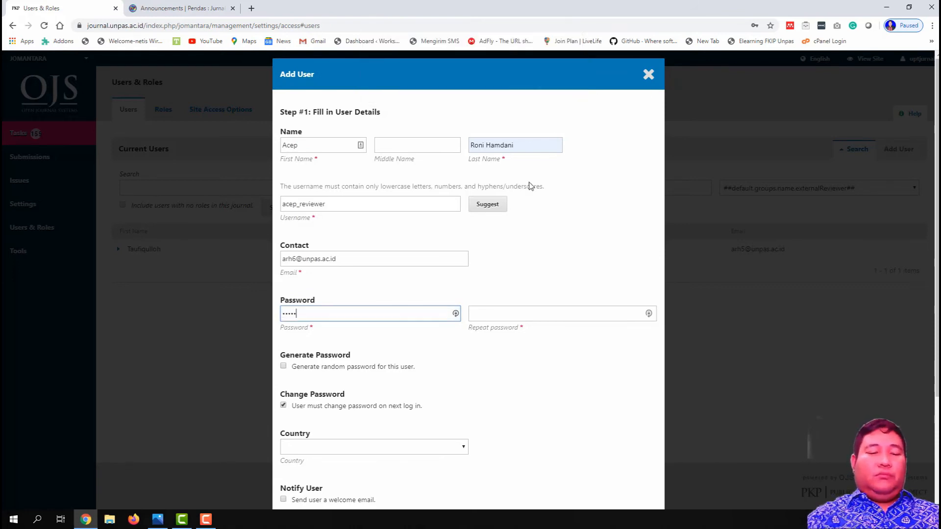
{"action": "key", "text": "Tab"}
{"action": "type", "text": "***"}
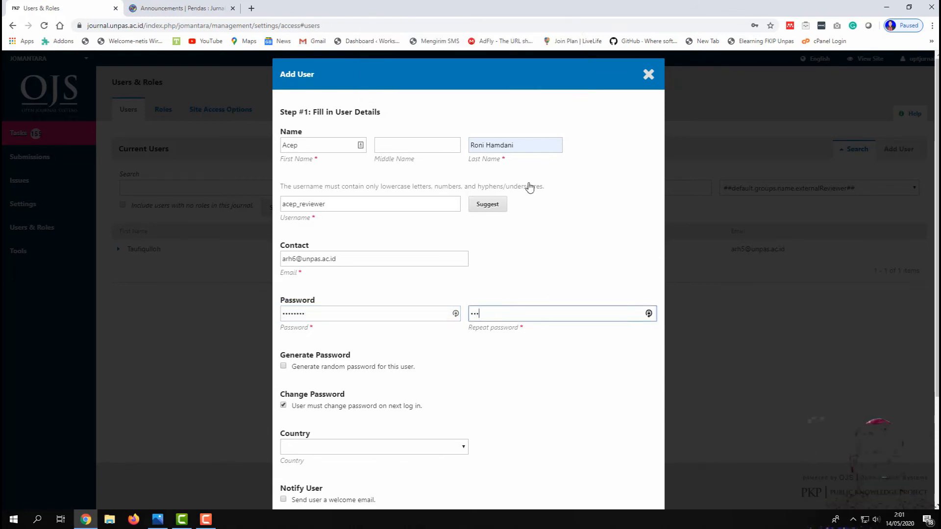
{"action": "type", "text": "***"}
Step: Turn off forced password change, set country to Indonesia, and enable the welcome e-mail
{"action": "scroll", "coordinate": [529, 187], "scroll_direction": "down", "scroll_amount": 2}
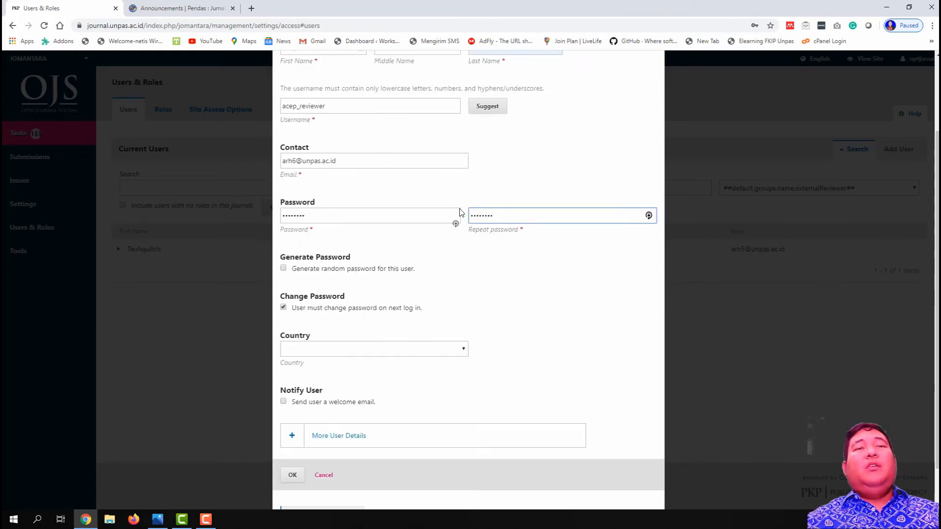
{"action": "left_click", "coordinate": [384, 308]}
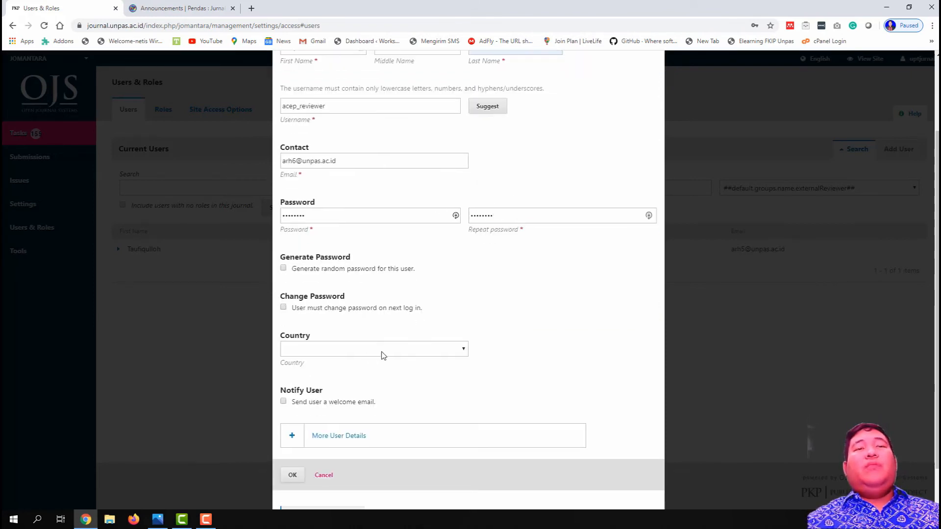
{"action": "left_click", "coordinate": [385, 354]}
{"action": "type", "text": "indo"}
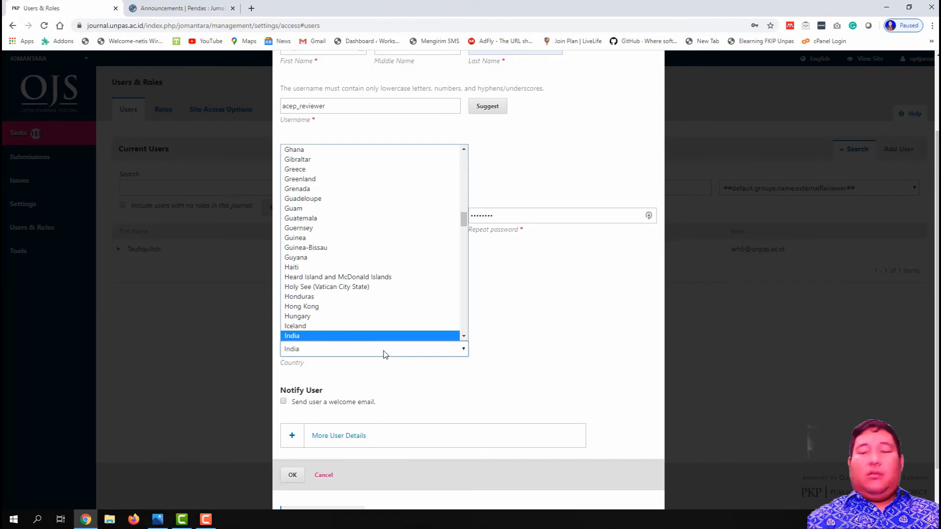
{"action": "left_click", "coordinate": [384, 354]}
{"action": "scroll", "coordinate": [380, 359], "scroll_direction": "down", "scroll_amount": 1}
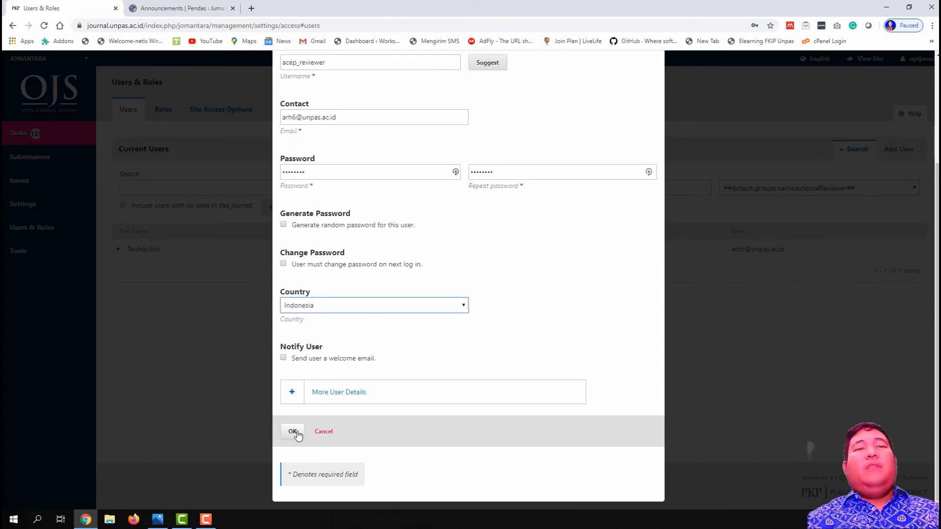
{"action": "left_click", "coordinate": [319, 360]}
Step: Submit the account details, reaching Step #2 for adding roles
{"action": "scroll", "coordinate": [336, 357], "scroll_direction": "up", "scroll_amount": 3}
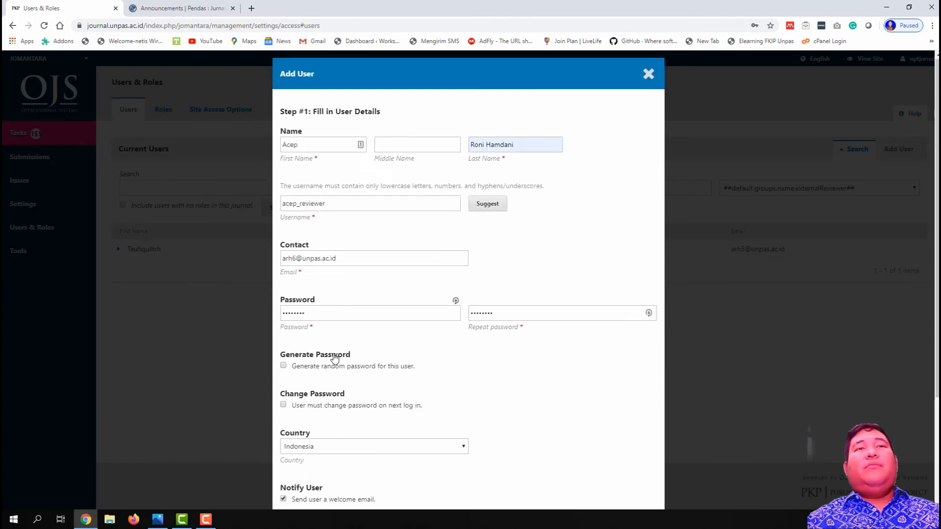
{"action": "scroll", "coordinate": [383, 447], "scroll_direction": "down", "scroll_amount": 3}
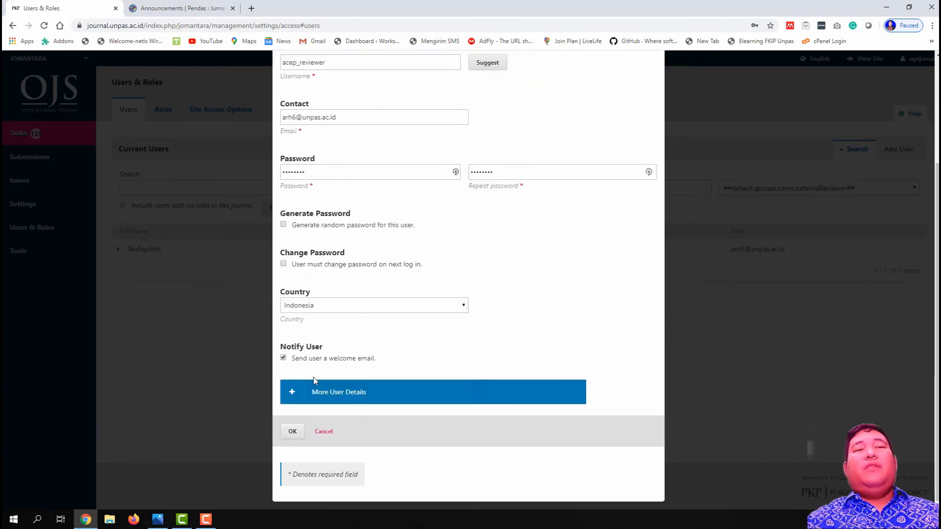
{"action": "scroll", "coordinate": [306, 360], "scroll_direction": "up", "scroll_amount": 1}
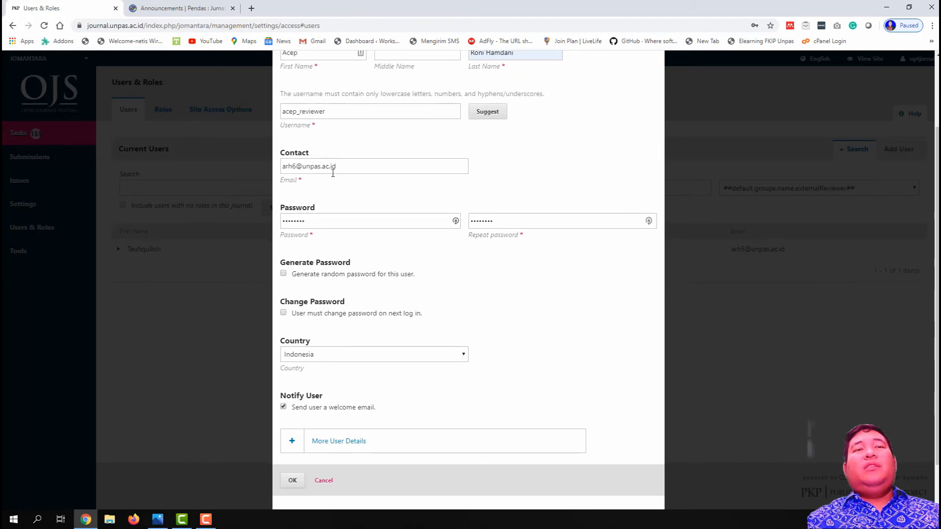
{"action": "scroll", "coordinate": [320, 466], "scroll_direction": "down", "scroll_amount": 1}
{"action": "left_click", "coordinate": [292, 431]}
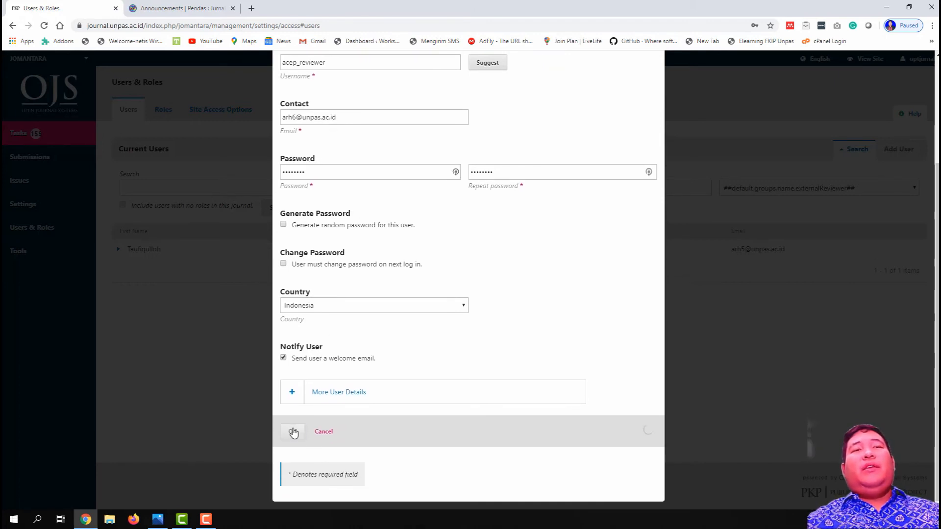
{"action": "scroll", "coordinate": [391, 355], "scroll_direction": "up", "scroll_amount": 3}
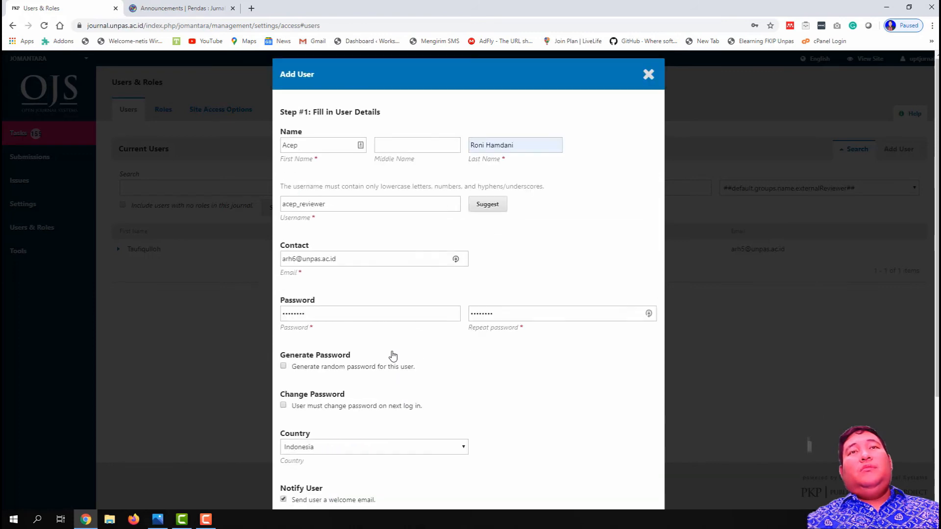
{"action": "scroll", "coordinate": [394, 356], "scroll_direction": "down", "scroll_amount": 3}
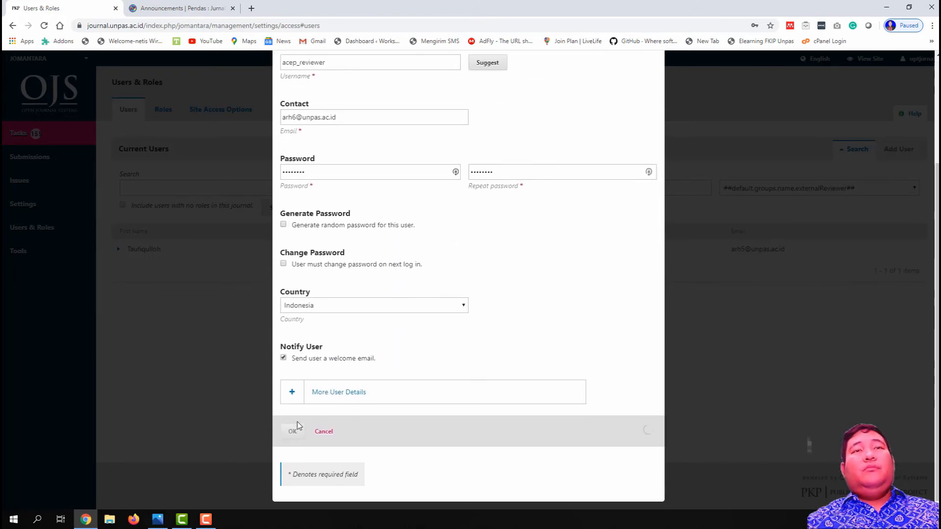
{"action": "scroll", "coordinate": [298, 425], "scroll_direction": "up", "scroll_amount": 1}
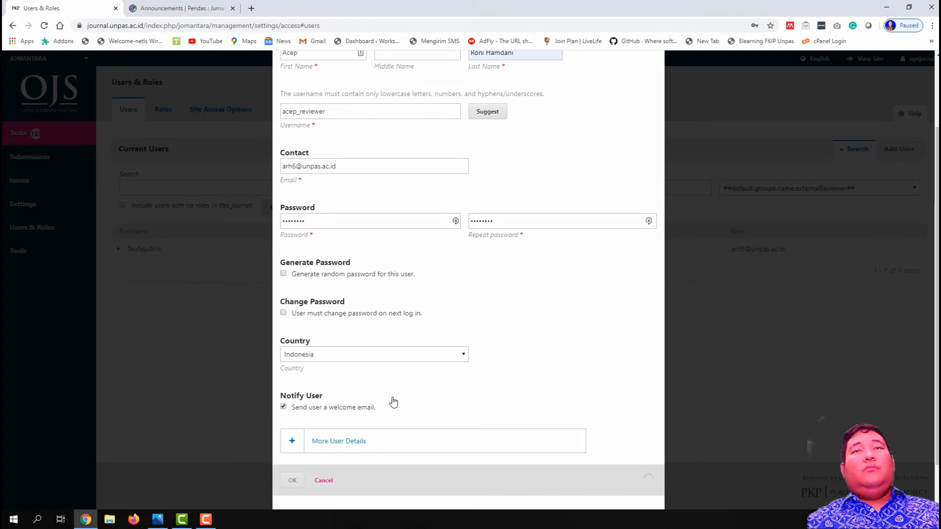
{"action": "scroll", "coordinate": [476, 390], "scroll_direction": "down", "scroll_amount": 1}
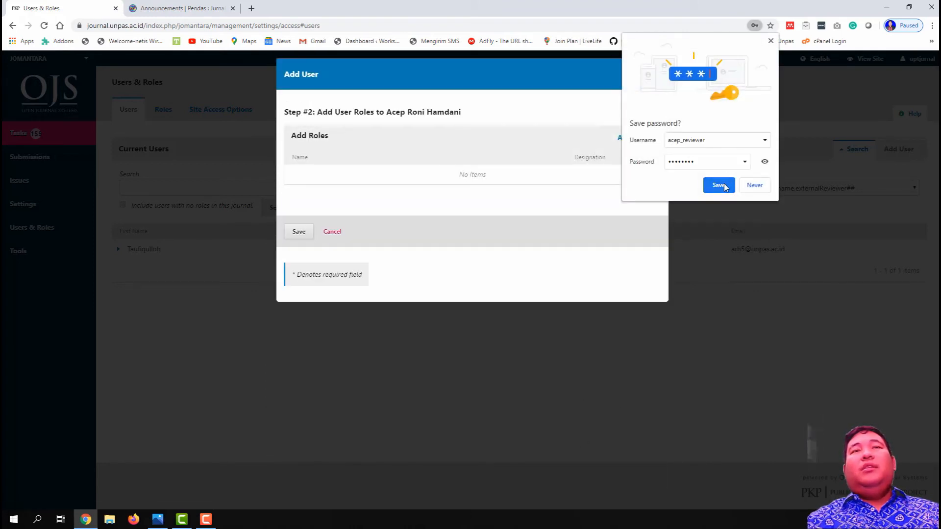
Step: Assign the externalReviewer role in a new role row and save it
{"action": "left_click", "coordinate": [718, 185]}
{"action": "left_click", "coordinate": [633, 138]}
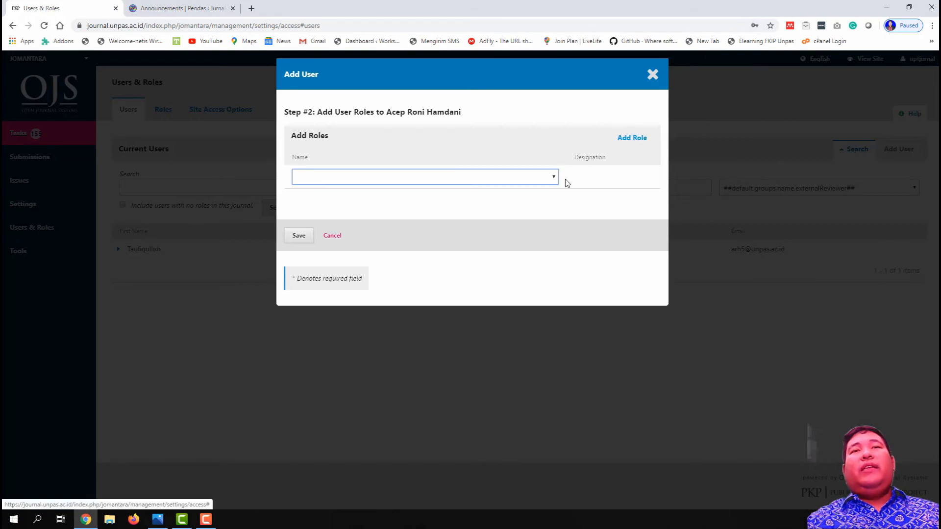
{"action": "left_click", "coordinate": [549, 181]}
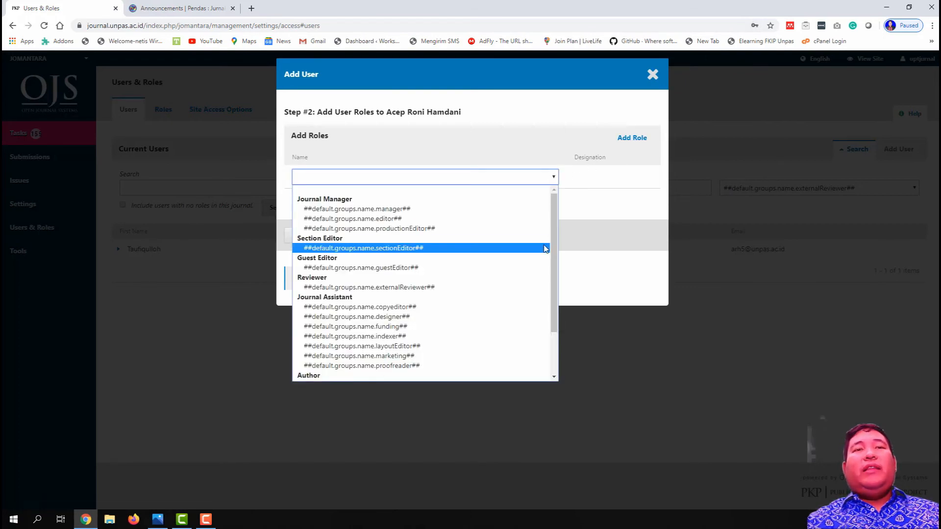
{"action": "left_click", "coordinate": [525, 290]}
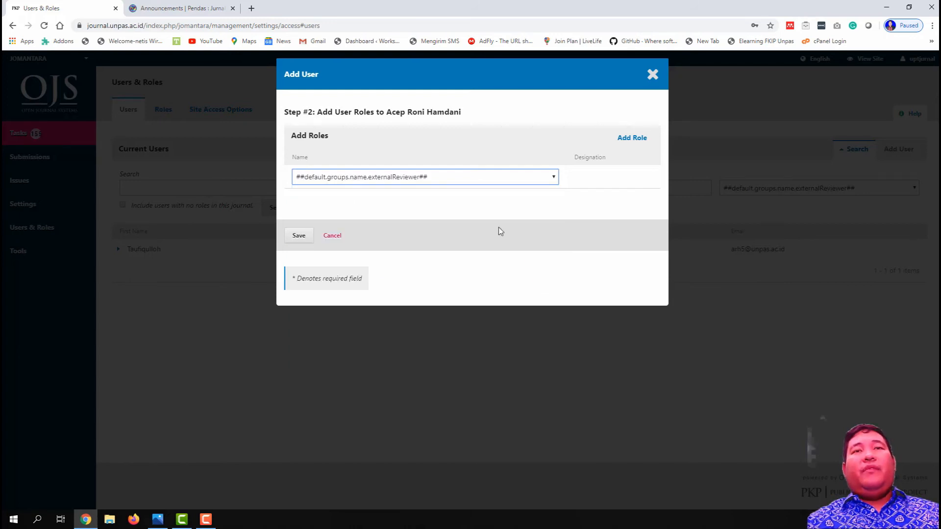
{"action": "left_click", "coordinate": [297, 234]}
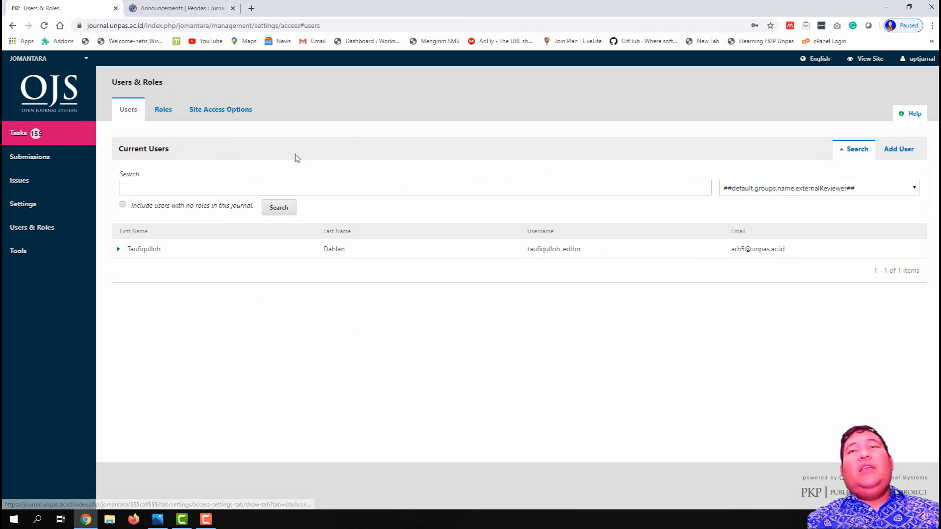
Step: Keep the user list filtered to reviewers and switch to the Roles tab
{"action": "left_click", "coordinate": [773, 190]}
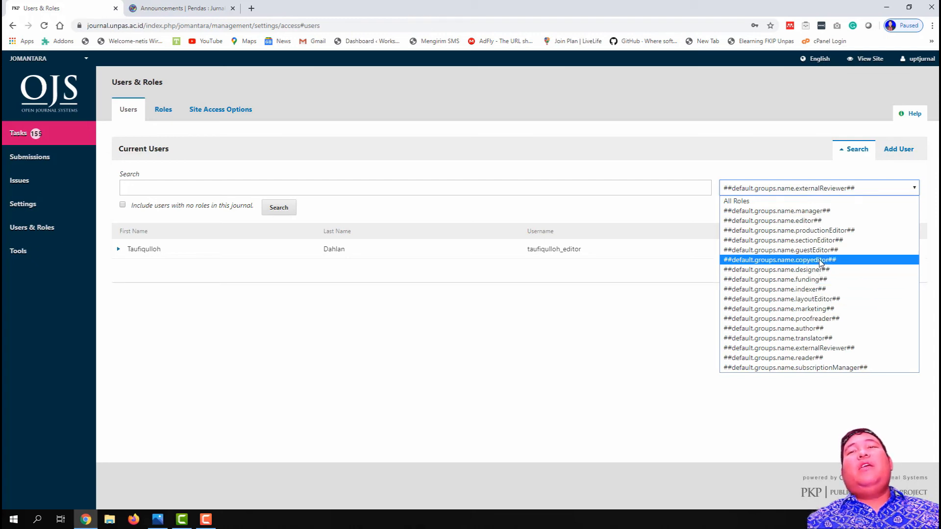
{"action": "left_click", "coordinate": [603, 284]}
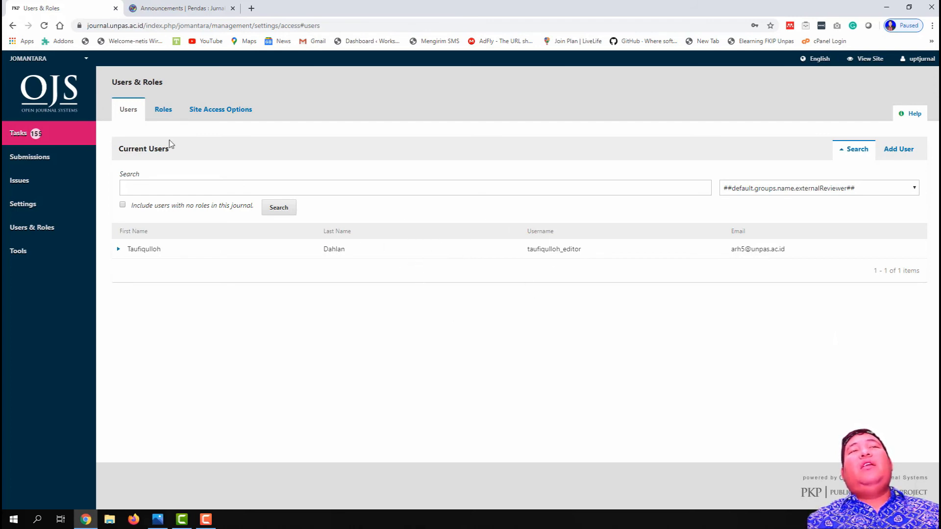
{"action": "left_click", "coordinate": [164, 116]}
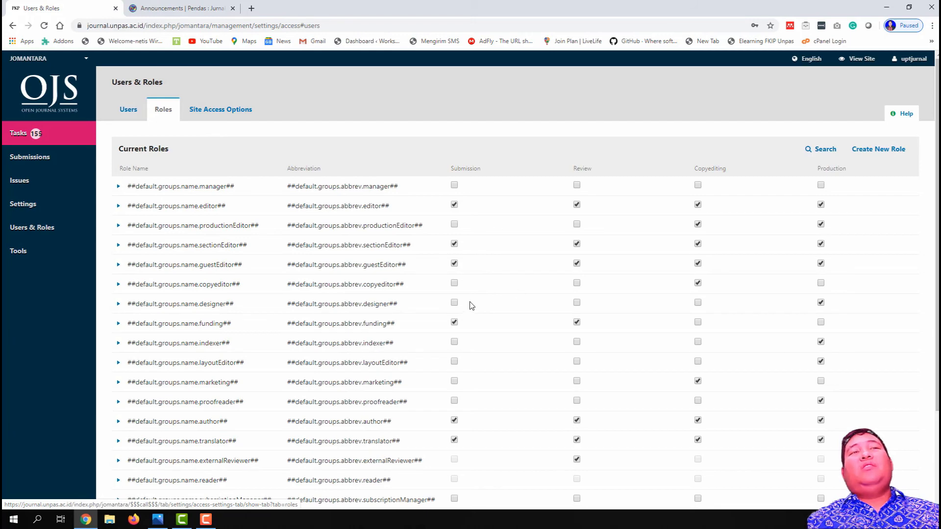
Step: Start a new role with Reviewer permission level named 'Reviewer Internal'
{"action": "left_click", "coordinate": [895, 149]}
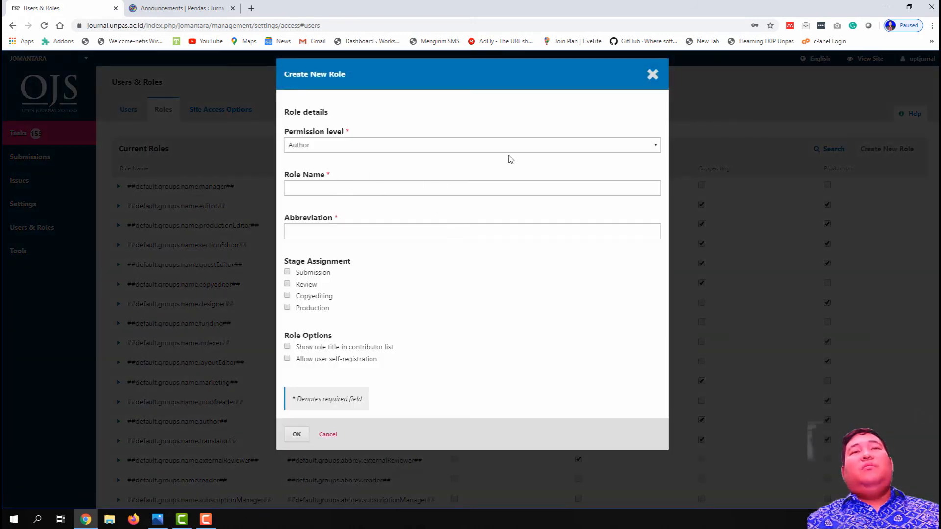
{"action": "left_click", "coordinate": [504, 147]}
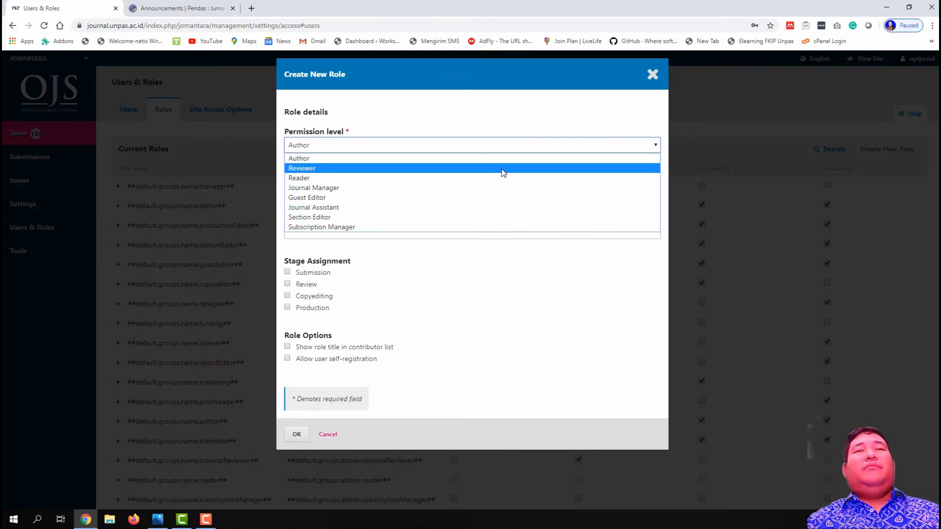
{"action": "left_click", "coordinate": [504, 169]}
{"action": "left_click", "coordinate": [392, 188]}
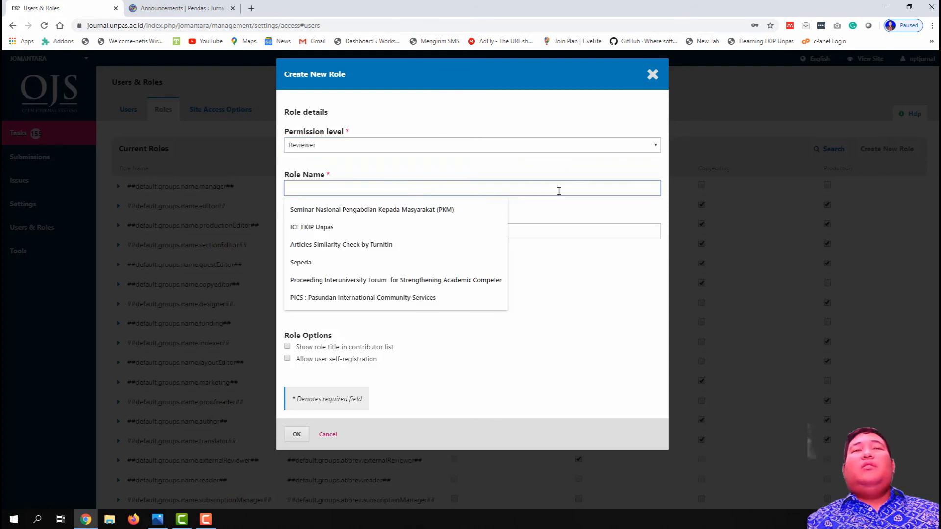
{"action": "type", "text": "R"}
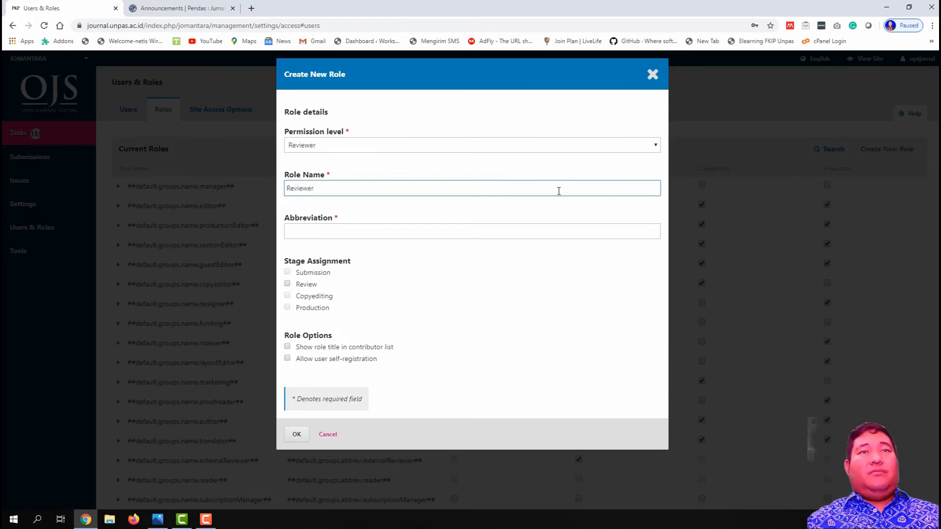
{"action": "type", "text": "eviewer"}
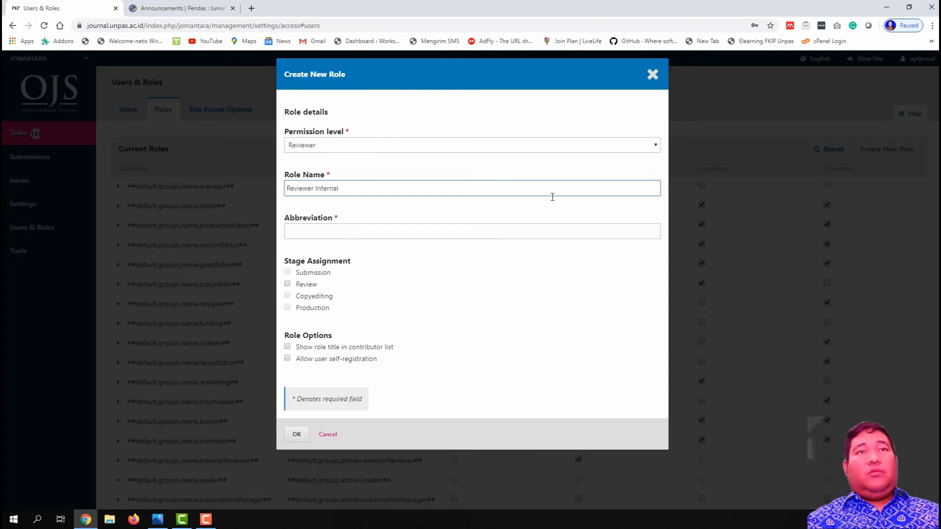
Step: Set abbreviation RI, assign only the Review stage, and create the role
{"action": "left_click", "coordinate": [408, 238]}
{"action": "left_click", "coordinate": [428, 285]}
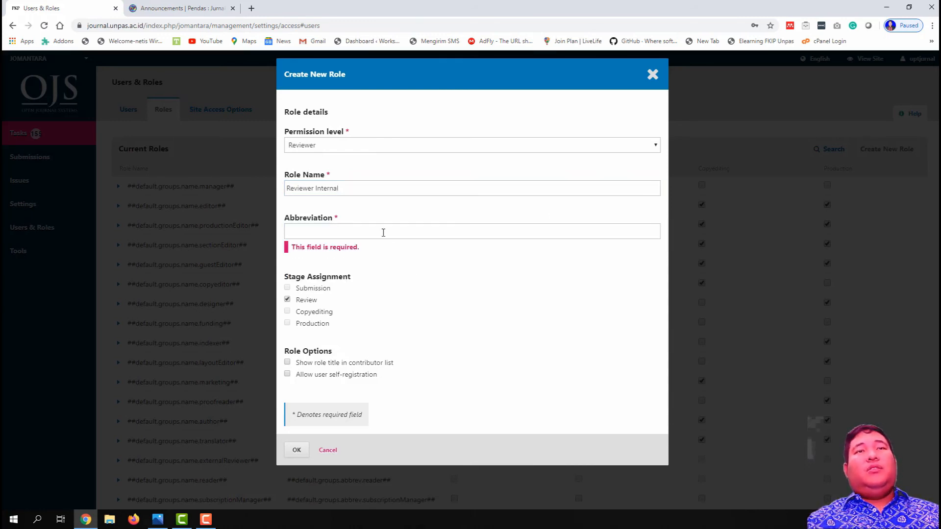
{"action": "left_click", "coordinate": [382, 231]}
{"action": "type", "text": "RI"}
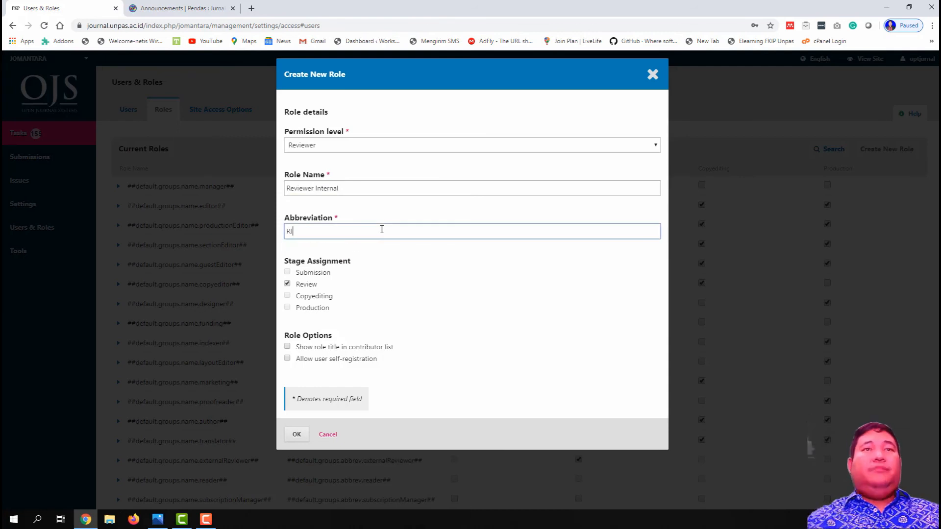
{"action": "left_click", "coordinate": [390, 282]}
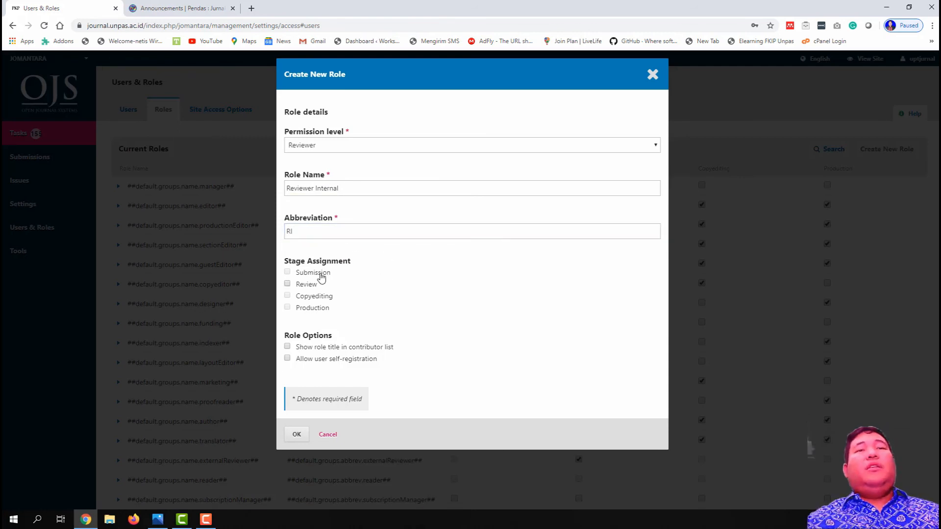
{"action": "left_click", "coordinate": [311, 285]}
{"action": "left_click", "coordinate": [311, 286]}
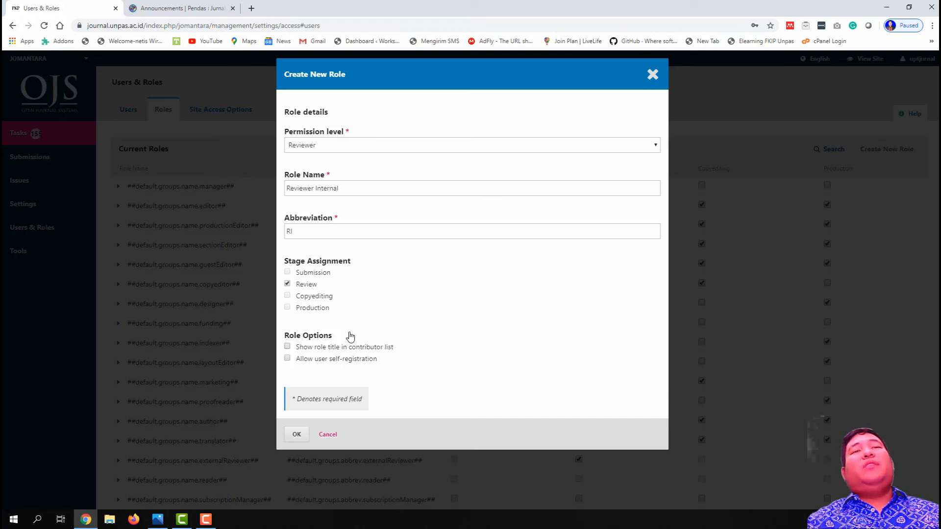
{"action": "left_click", "coordinate": [295, 434]}
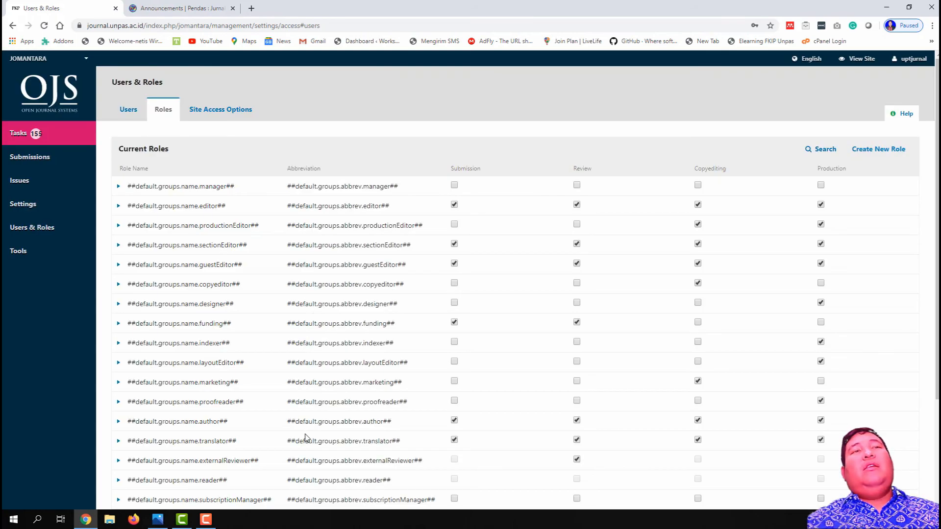
Step: Expand the Reviewer Internal row, remove it, and confirm the deletion
{"action": "scroll", "coordinate": [309, 435], "scroll_direction": "down", "scroll_amount": 3}
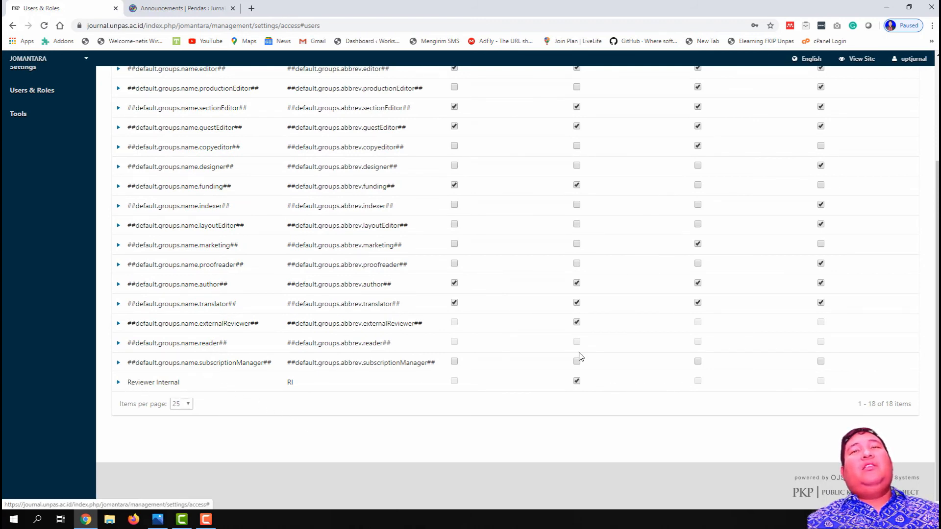
{"action": "scroll", "coordinate": [583, 348], "scroll_direction": "up", "scroll_amount": 3}
{"action": "scroll", "coordinate": [577, 238], "scroll_direction": "down", "scroll_amount": 3}
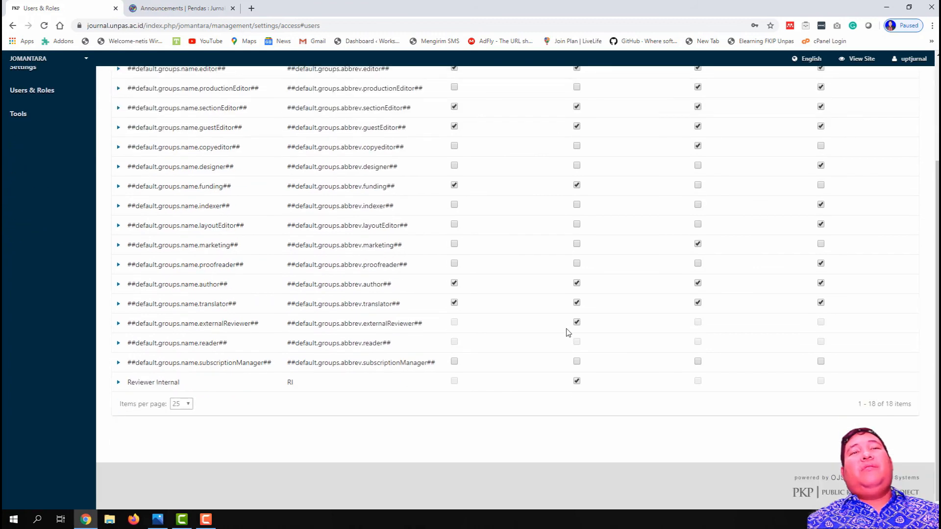
{"action": "left_click", "coordinate": [119, 382]}
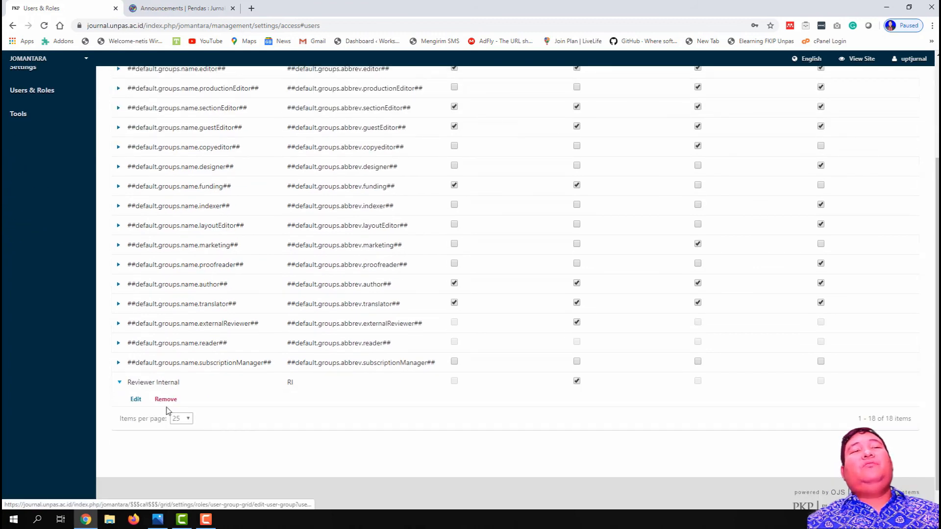
{"action": "left_click", "coordinate": [166, 400]}
{"action": "left_click", "coordinate": [377, 168]}
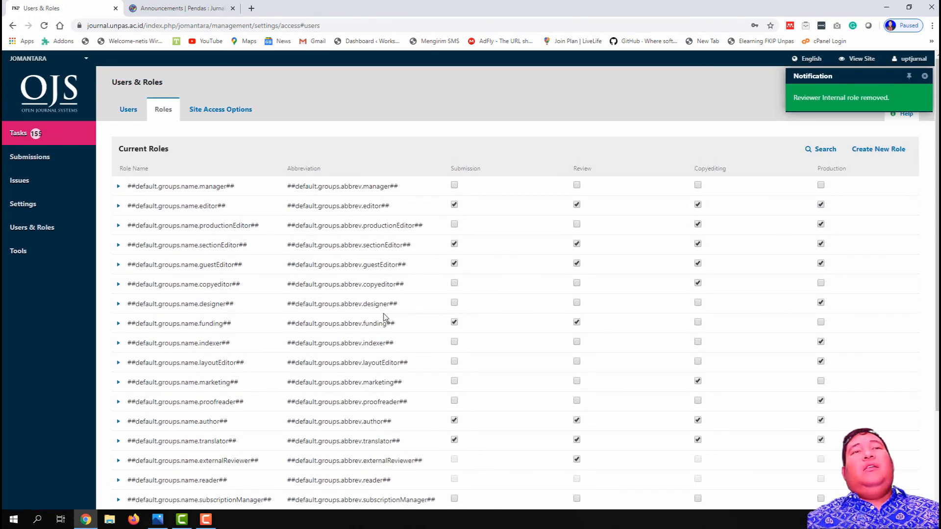
{"action": "scroll", "coordinate": [384, 313], "scroll_direction": "down", "scroll_amount": 2}
{"action": "scroll", "coordinate": [330, 296], "scroll_direction": "up", "scroll_amount": 3}
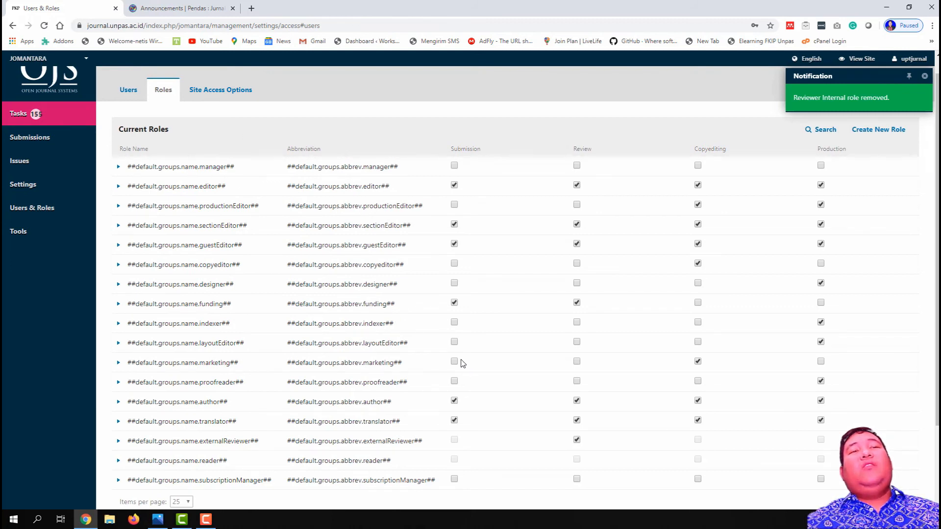
{"action": "scroll", "coordinate": [459, 363], "scroll_direction": "down", "scroll_amount": 3}
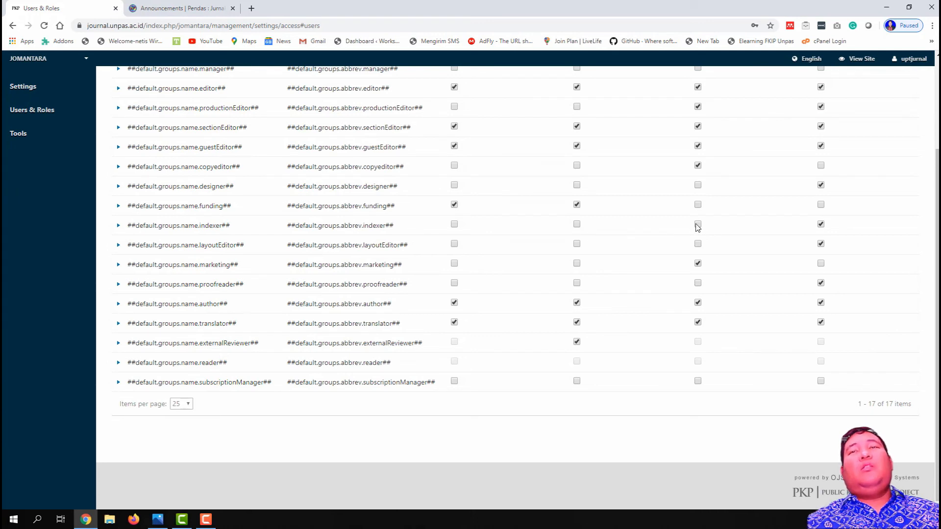
{"action": "scroll", "coordinate": [696, 229], "scroll_direction": "up", "scroll_amount": 3}
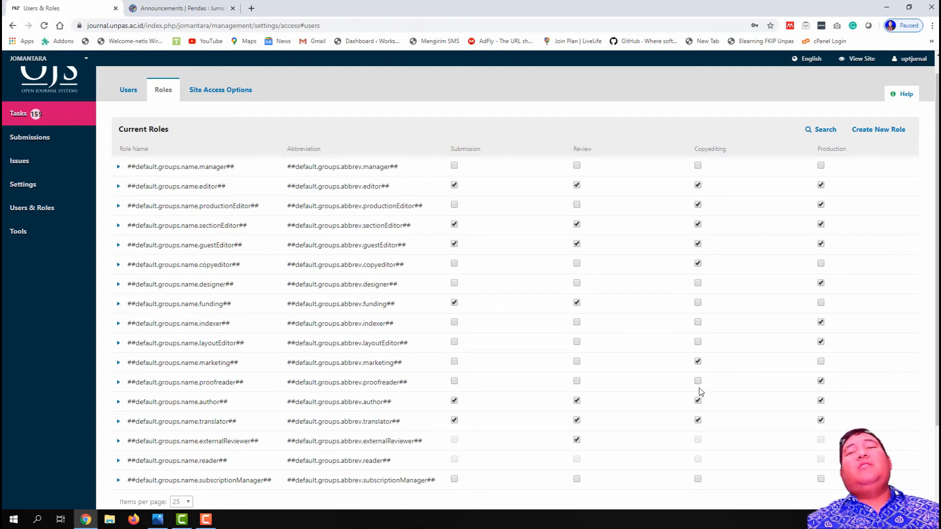
Step: Tick the Production stage for the journal manager role so it covers all four stages
{"action": "scroll", "coordinate": [767, 374], "scroll_direction": "down", "scroll_amount": 3}
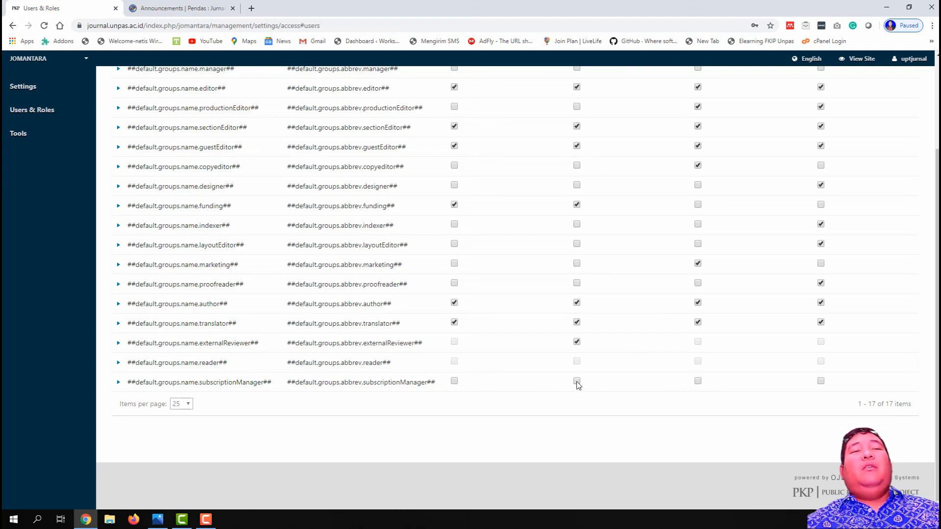
{"action": "scroll", "coordinate": [426, 363], "scroll_direction": "up", "scroll_amount": 3}
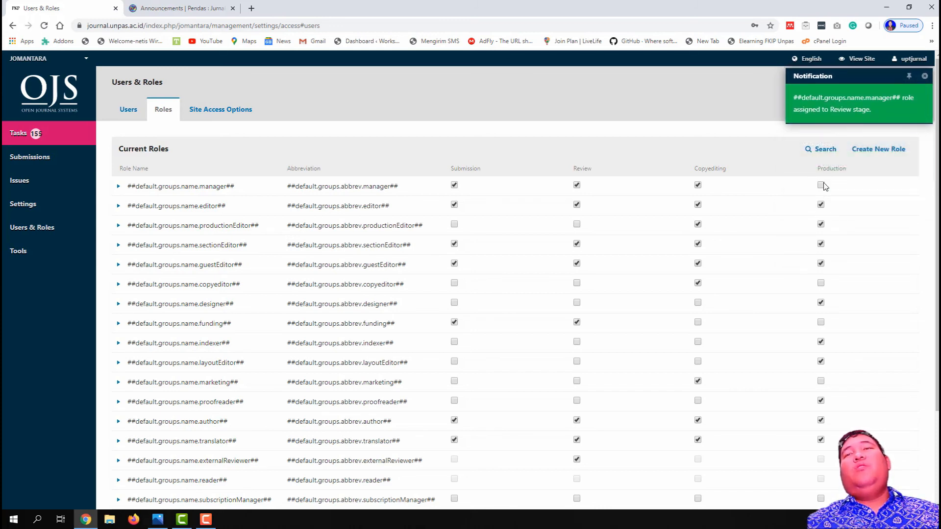
{"action": "left_click", "coordinate": [821, 187]}
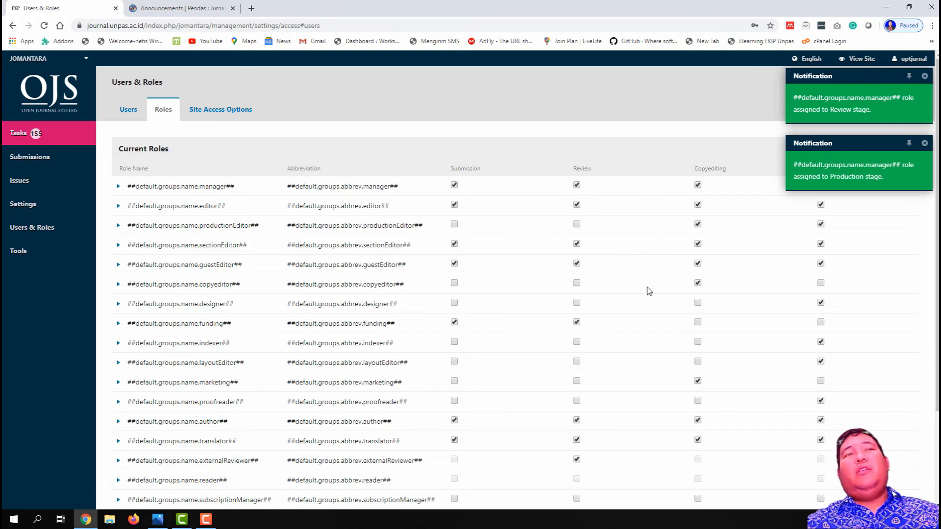
{"action": "scroll", "coordinate": [644, 431], "scroll_direction": "down", "scroll_amount": 1}
{"action": "scroll", "coordinate": [643, 433], "scroll_direction": "down", "scroll_amount": 2}
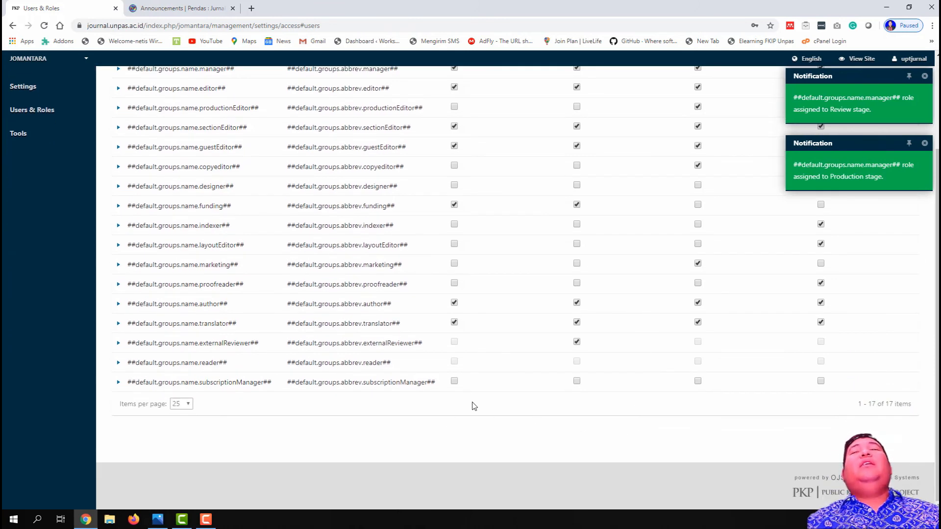
{"action": "scroll", "coordinate": [477, 405], "scroll_direction": "up", "scroll_amount": 2}
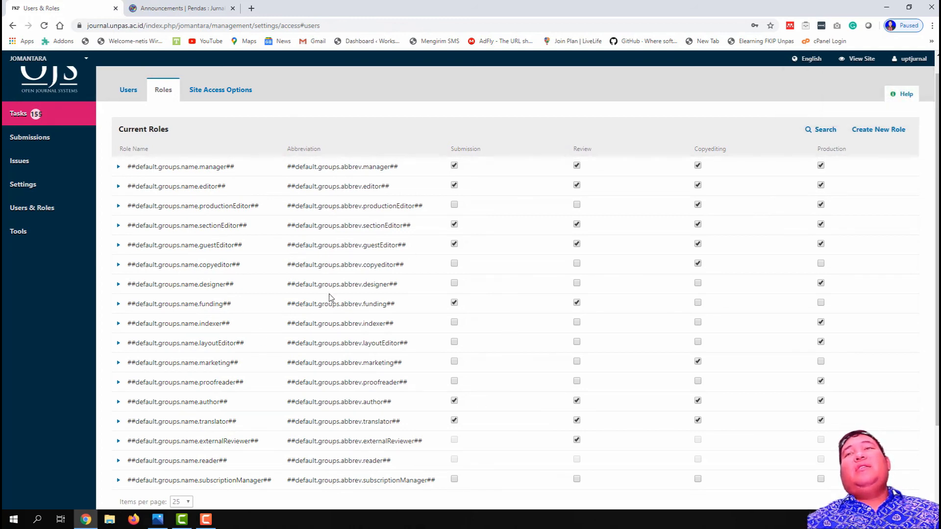
{"action": "scroll", "coordinate": [336, 301], "scroll_direction": "down", "scroll_amount": 2}
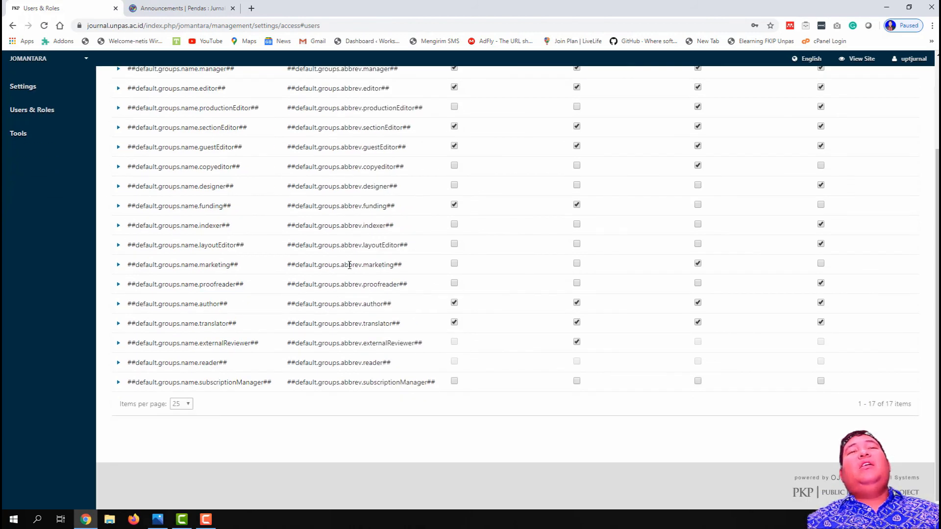
{"action": "scroll", "coordinate": [350, 265], "scroll_direction": "up", "scroll_amount": 4}
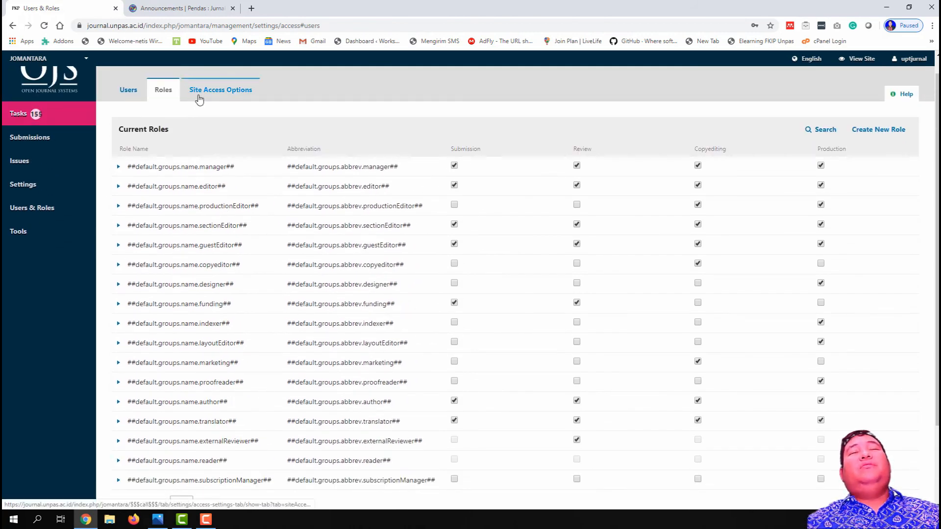
Step: In Site Access Options, leave the journal site login requirement unticked and save
{"action": "left_click", "coordinate": [199, 99]}
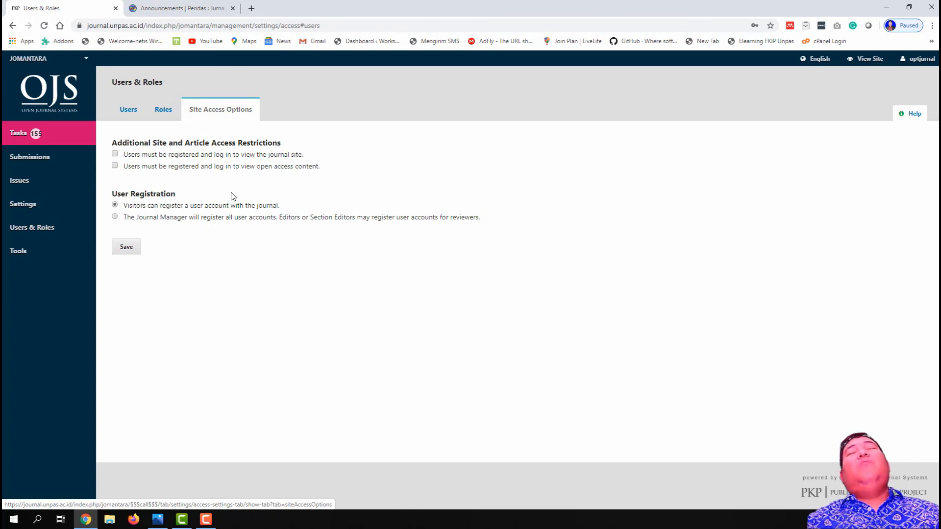
{"action": "left_click", "coordinate": [115, 154]}
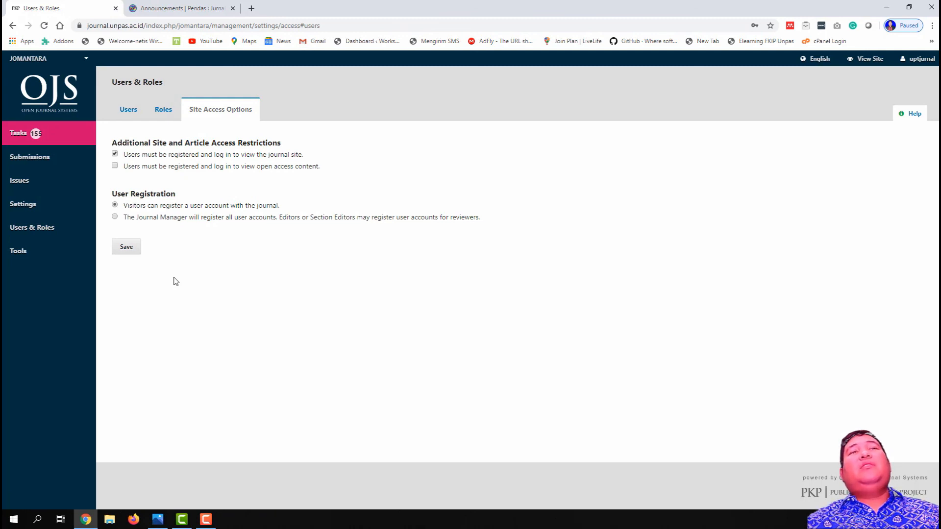
{"action": "left_click", "coordinate": [114, 153]}
{"action": "left_click", "coordinate": [115, 166]}
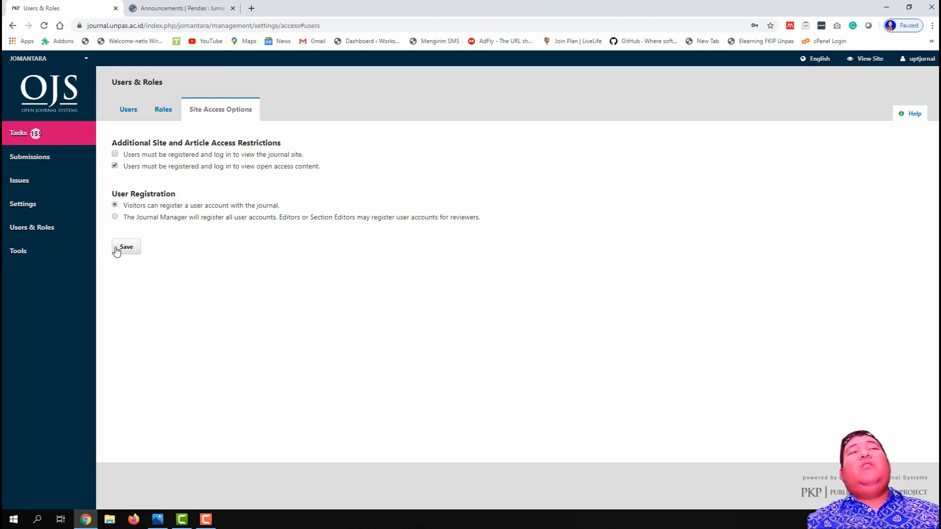
{"action": "left_click", "coordinate": [123, 247]}
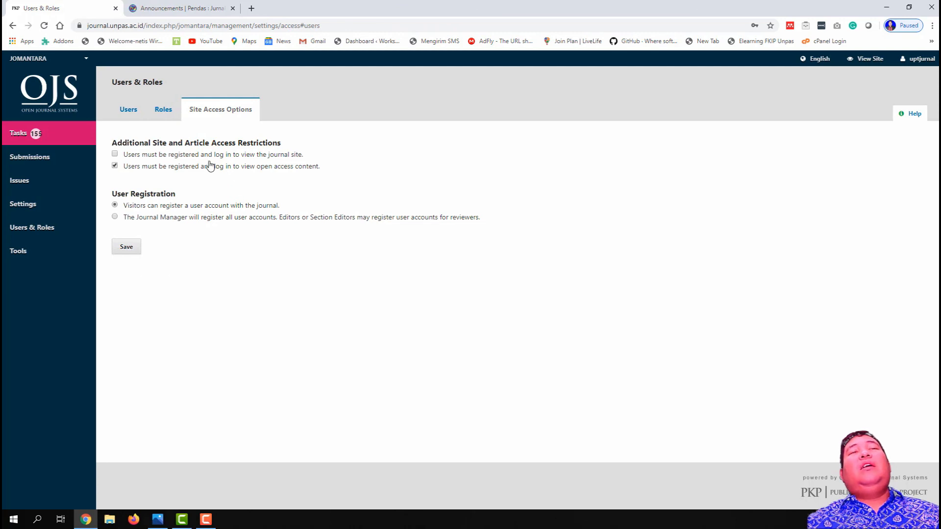
Step: Untick the open-access login requirement, save, and return to the Current Users list
{"action": "left_click", "coordinate": [114, 165]}
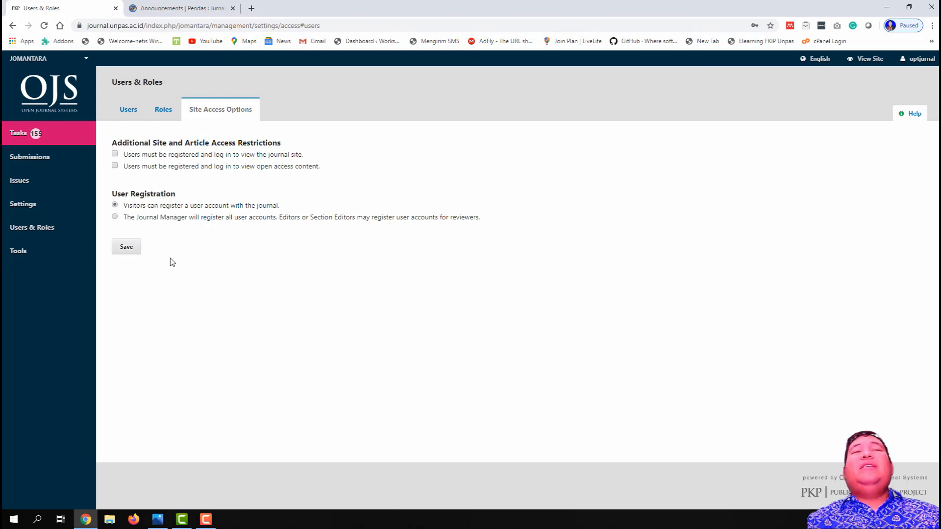
{"action": "left_click", "coordinate": [127, 247]}
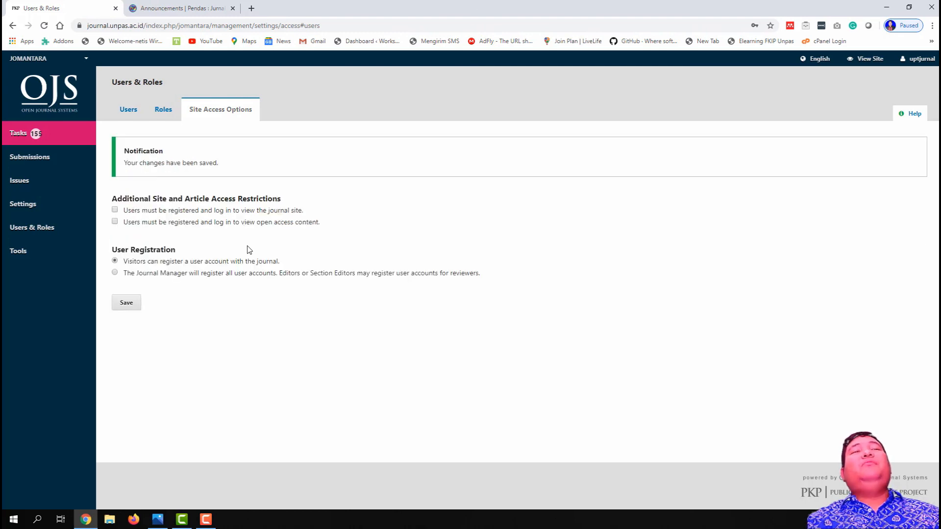
{"action": "left_click", "coordinate": [129, 110]}
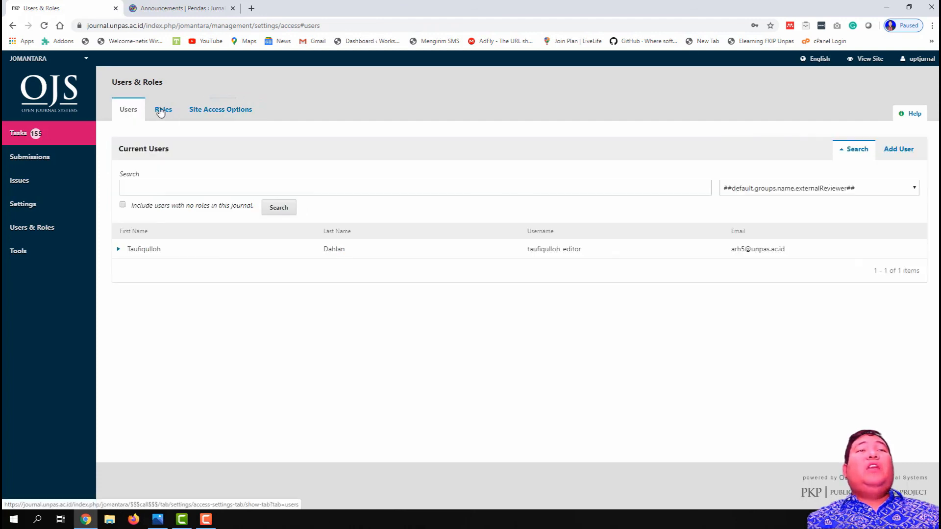